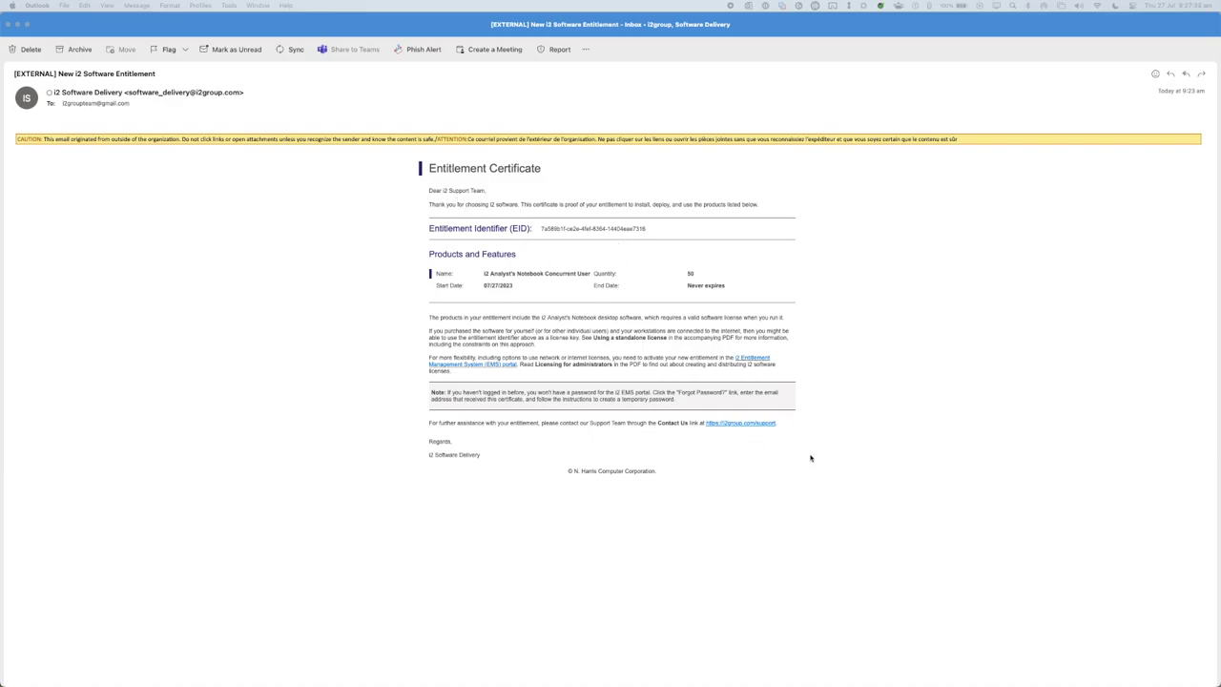
# Copy the Entitlement Identifier from the certificate email and move past the installer's welcome page.
pyautogui.click(543, 229)
pyautogui.moveTo(541, 229); pyautogui.dragTo(671, 230)
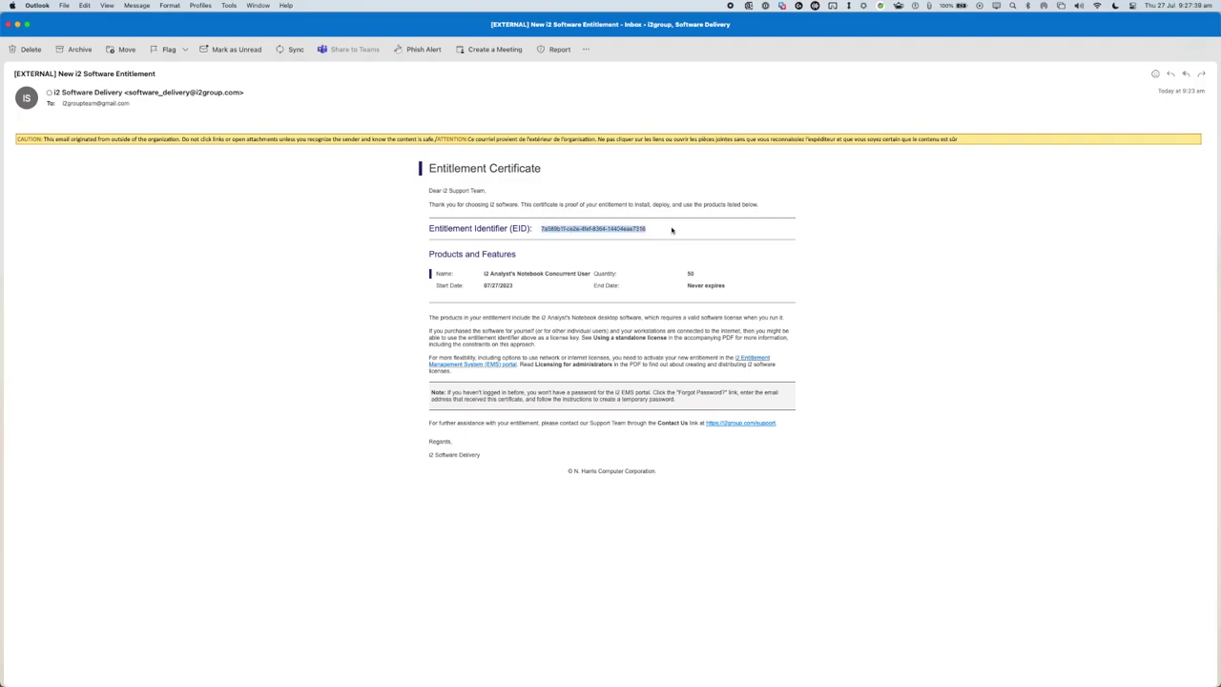
pyautogui.rightClick(611, 229)
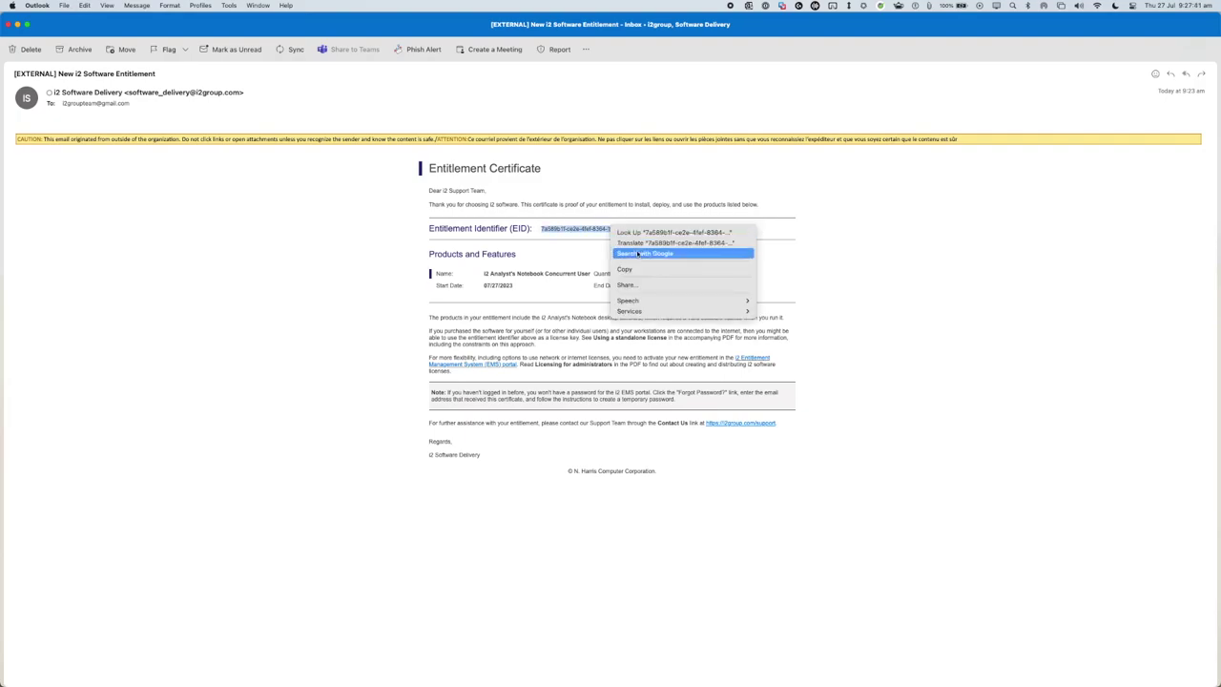
pyautogui.click(640, 269)
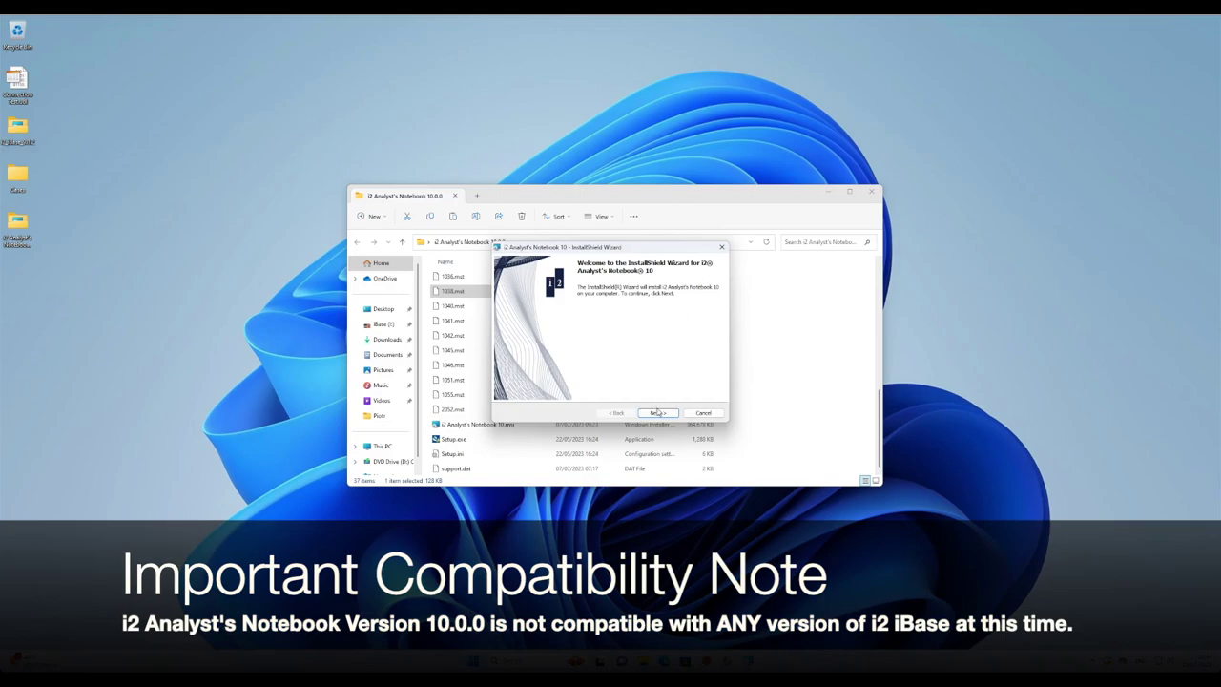
pyautogui.click(657, 412)
# Accept the licence terms and confirm the licensing requirement to finish installing Analyst's Notebook 10.
pyautogui.click(607, 380)
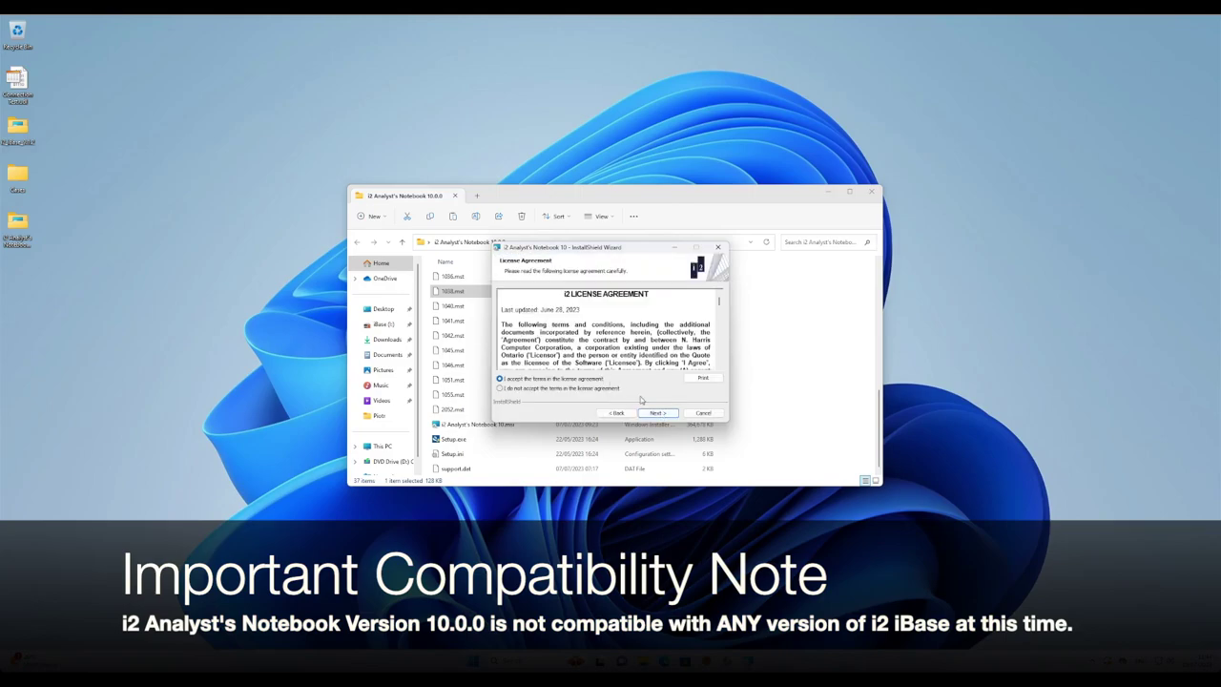
pyautogui.click(658, 412)
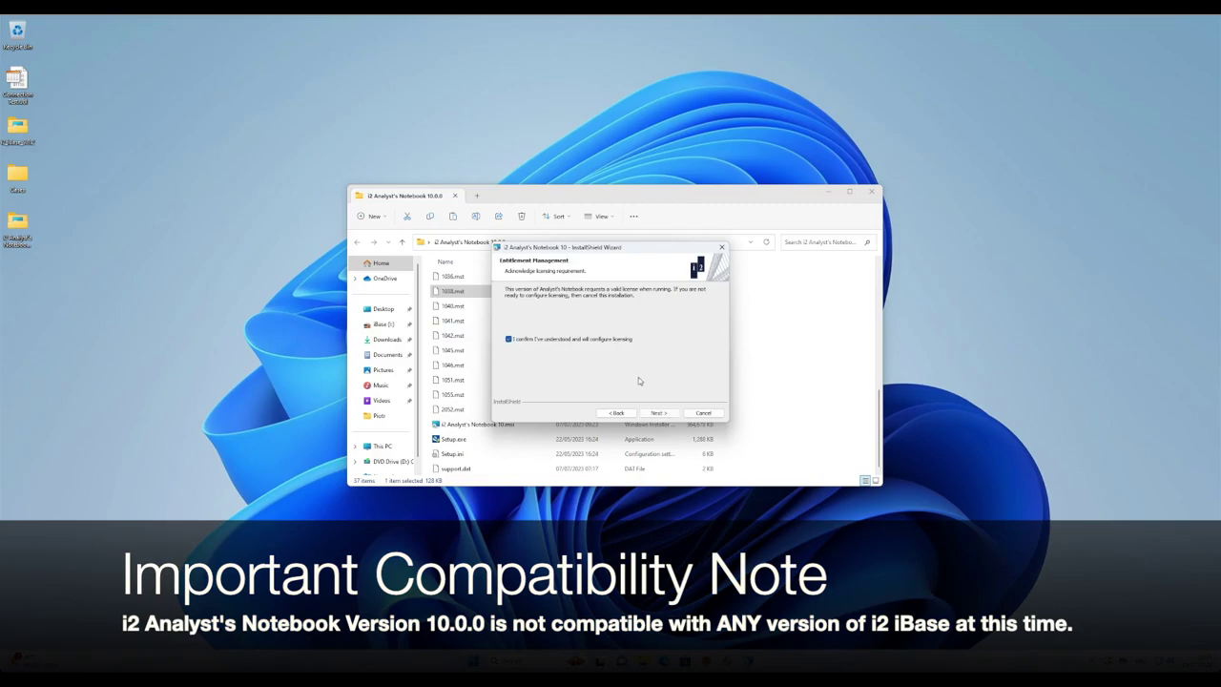
pyautogui.click(670, 413)
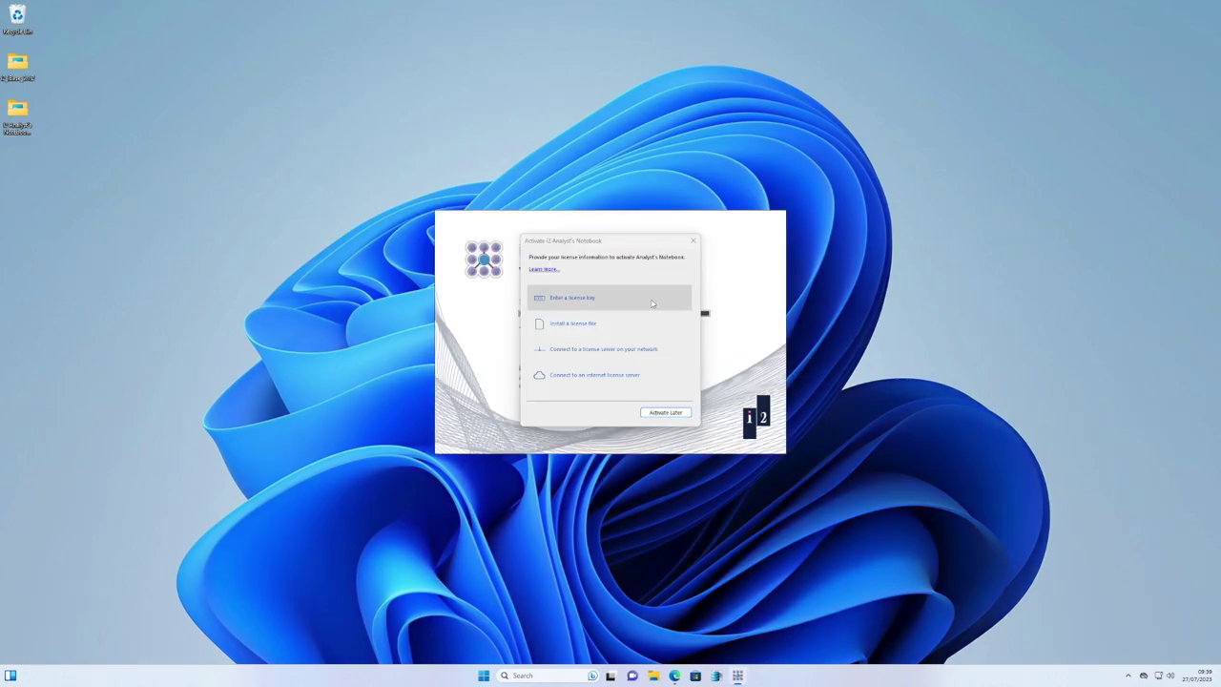
# Choose Activate Later to open blank Chart1, then browse the licence-key and internet-server activation options.
pyautogui.click(664, 412)
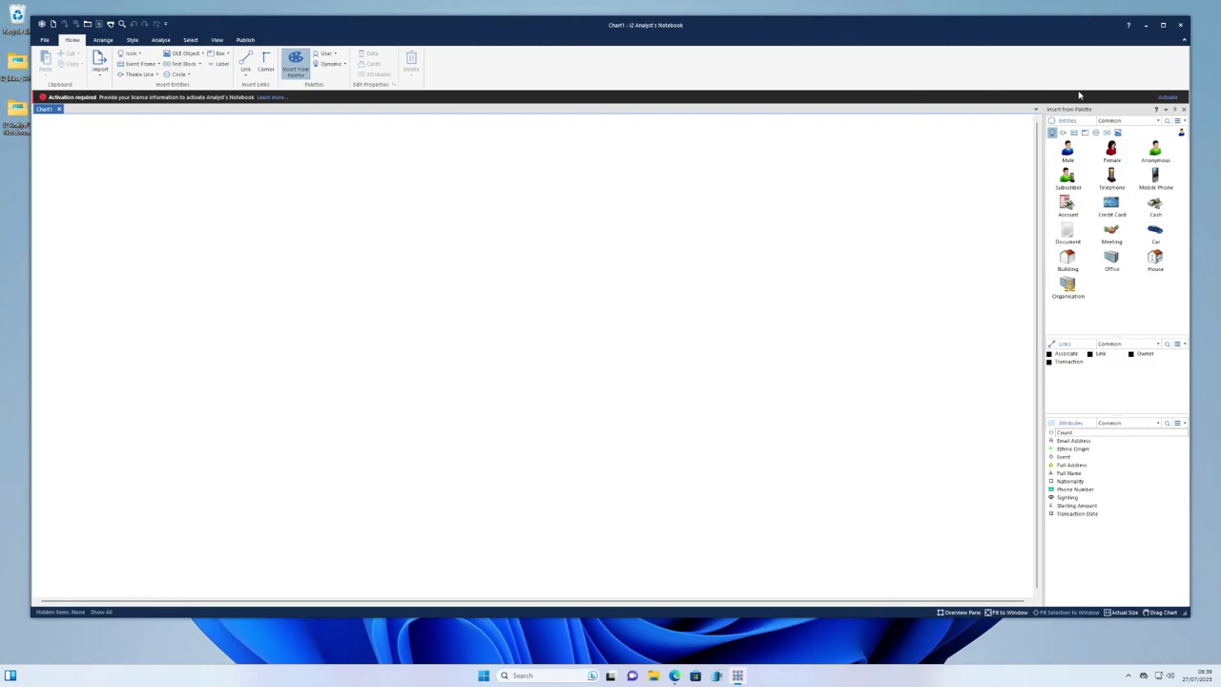
pyautogui.click(1168, 97)
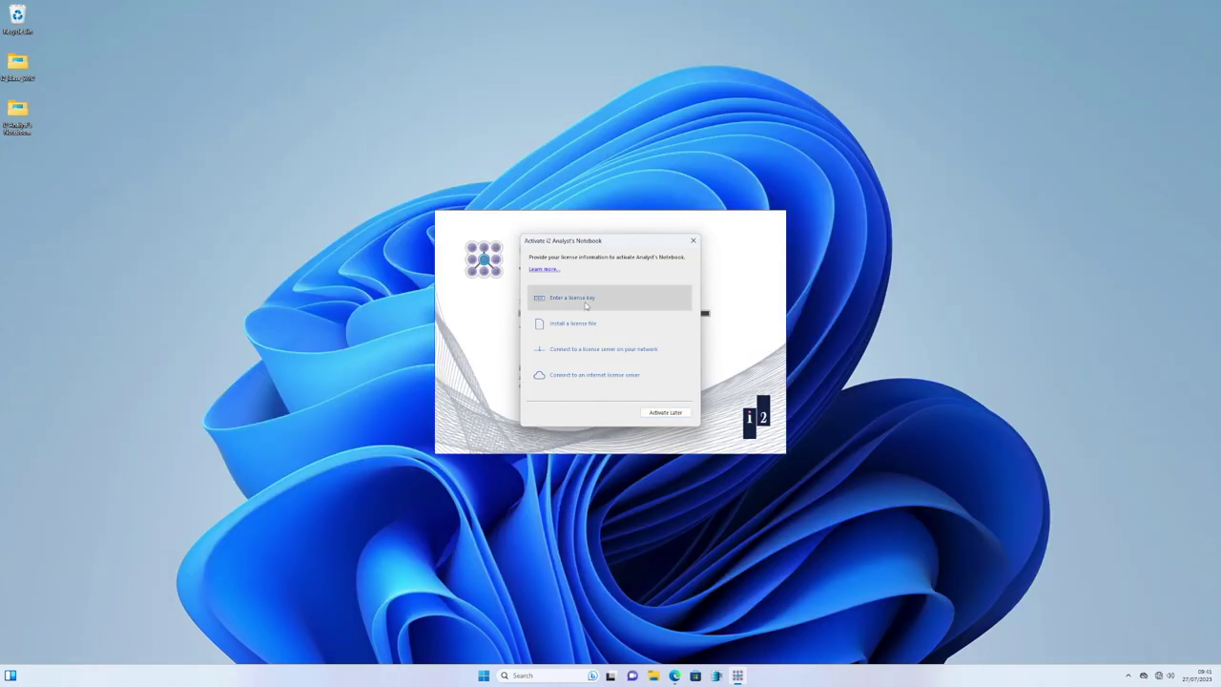
pyautogui.click(585, 303)
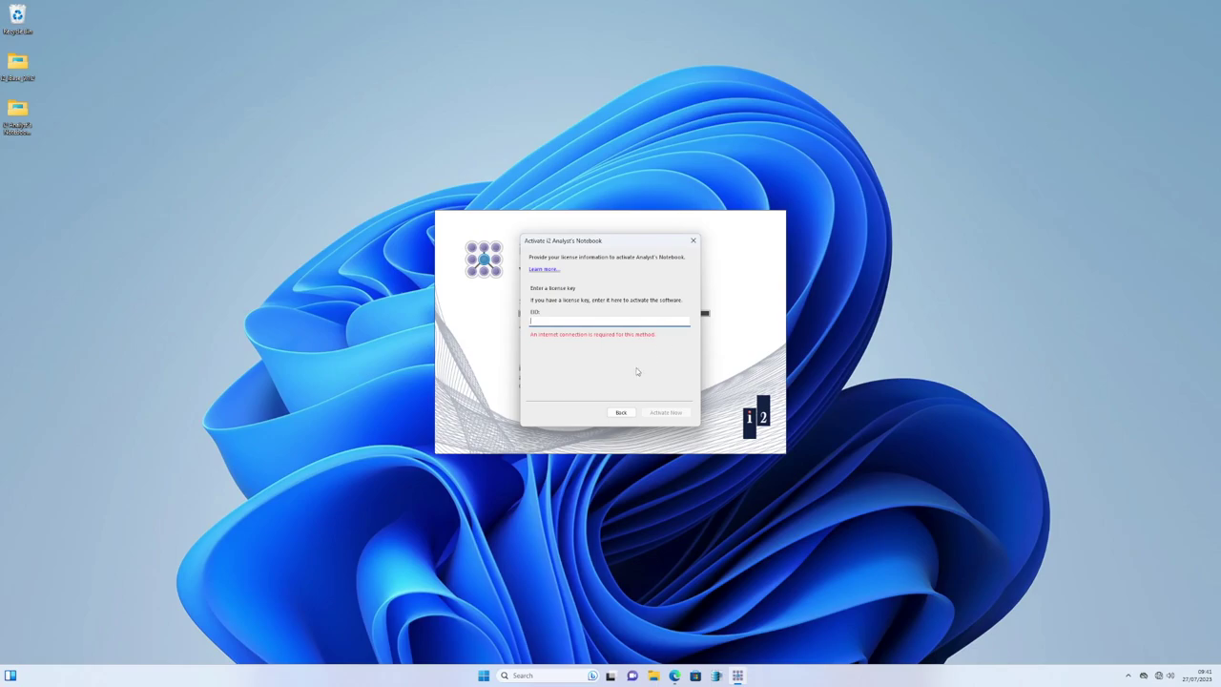
pyautogui.click(620, 412)
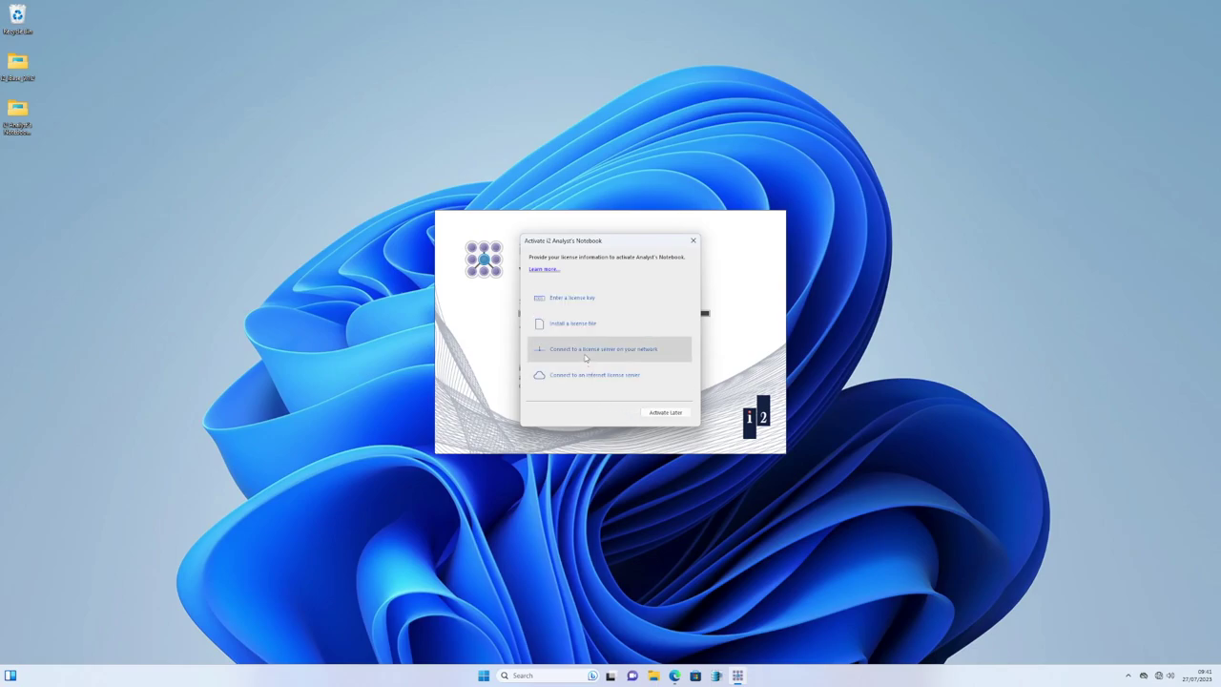
pyautogui.click(586, 375)
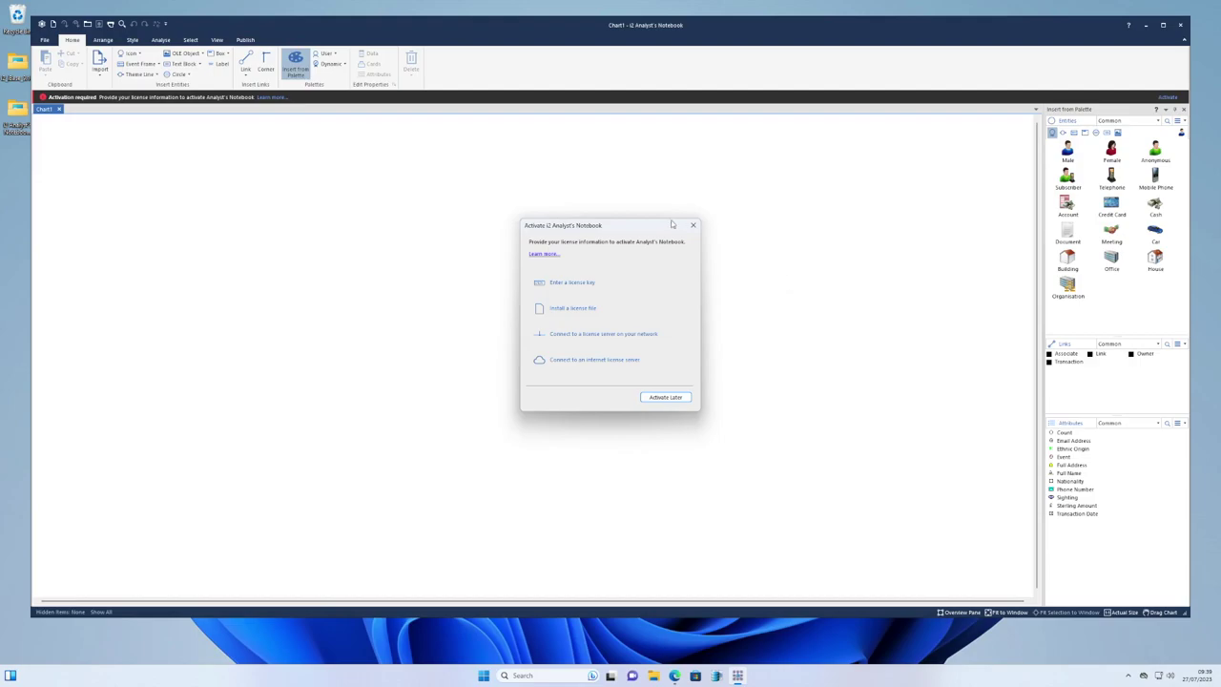
# Activate with the pasted Entitlement Identifier as licence key, dismiss the success message, and close the program.
pyautogui.click(582, 283)
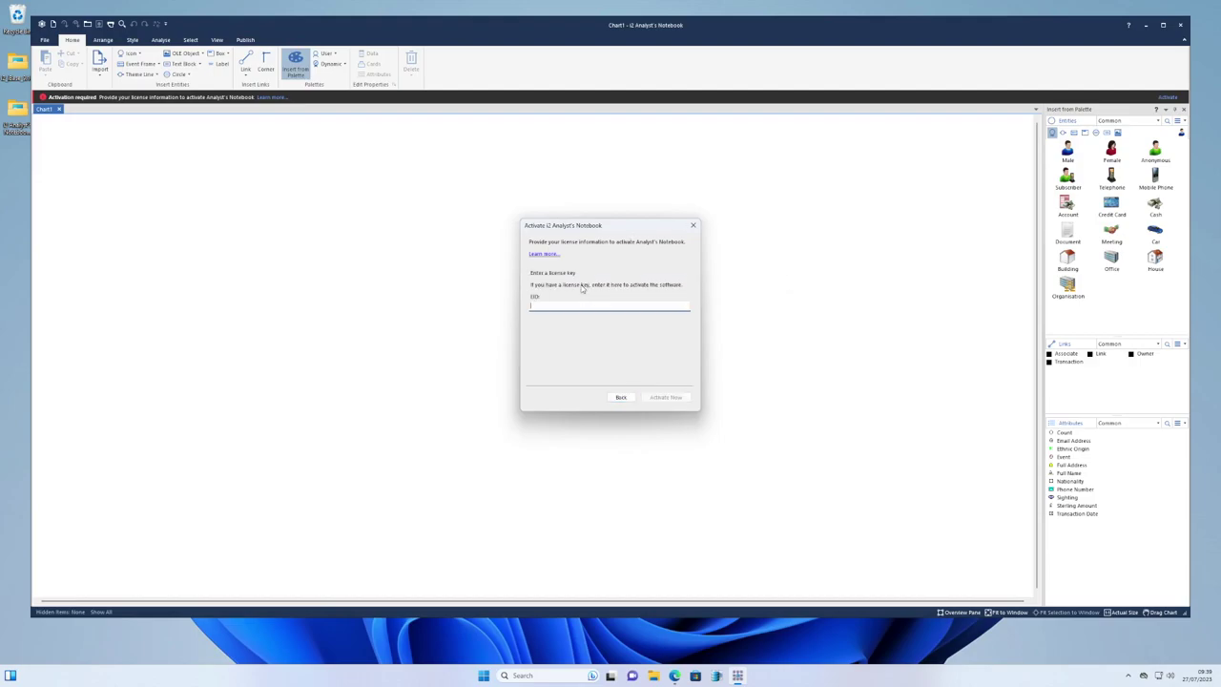
pyautogui.rightClick(564, 309)
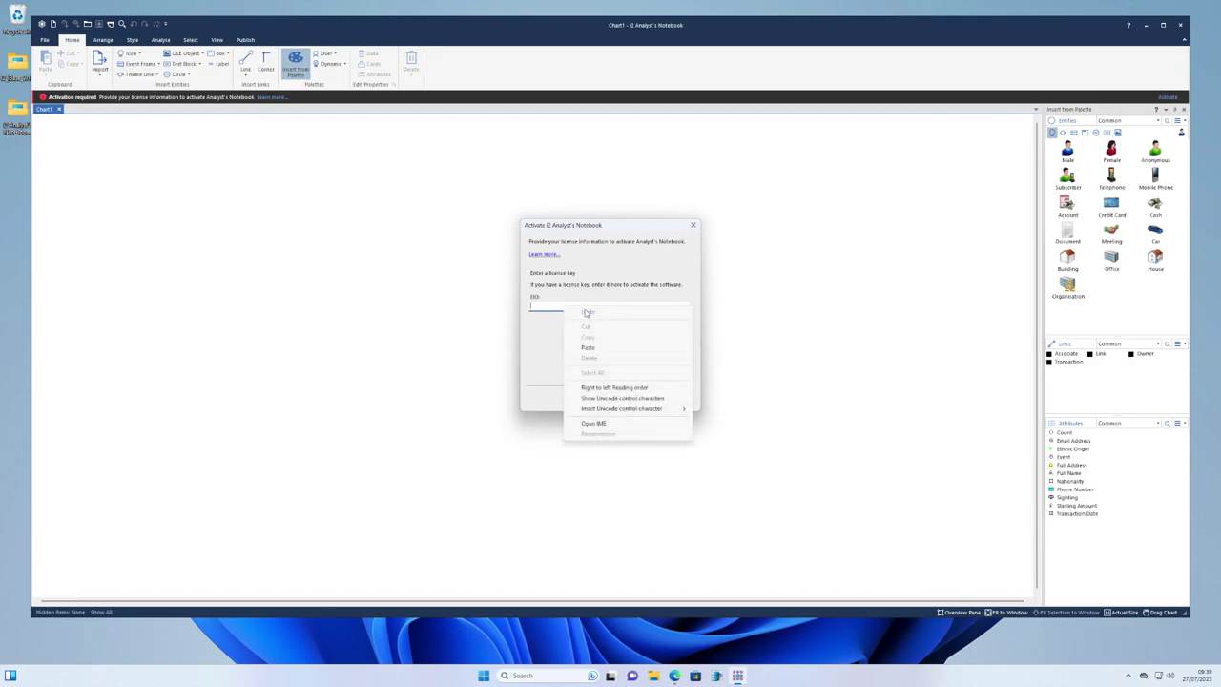
pyautogui.click(605, 347)
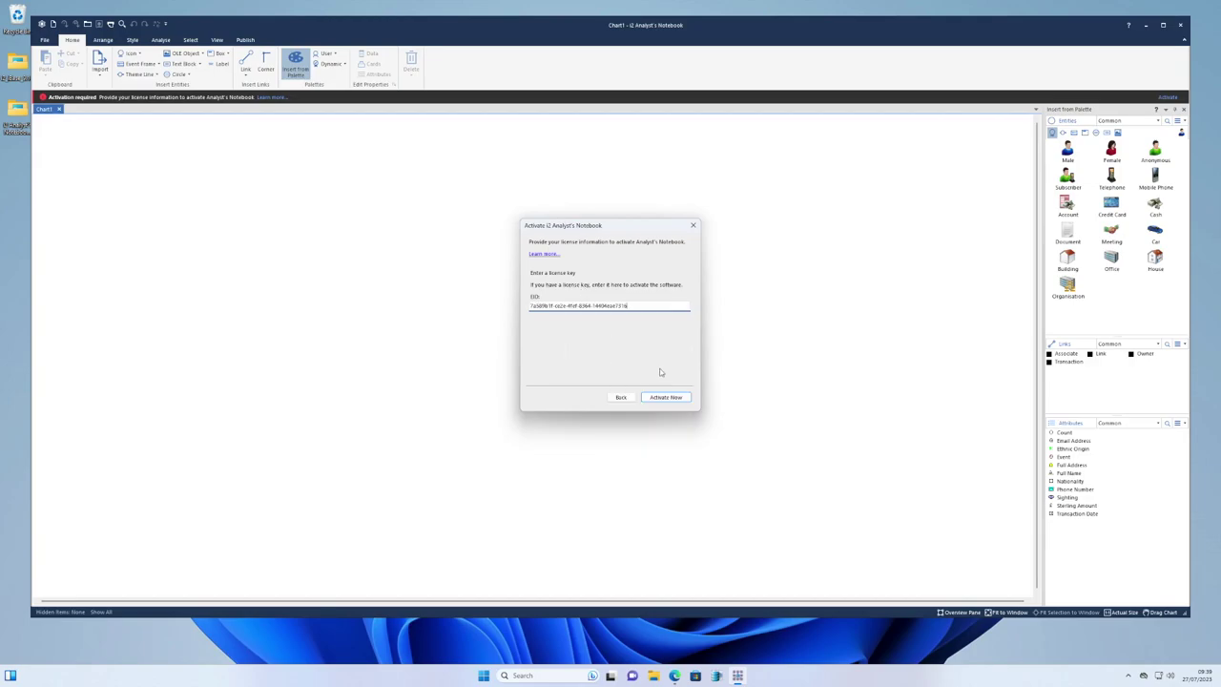
pyautogui.click(676, 398)
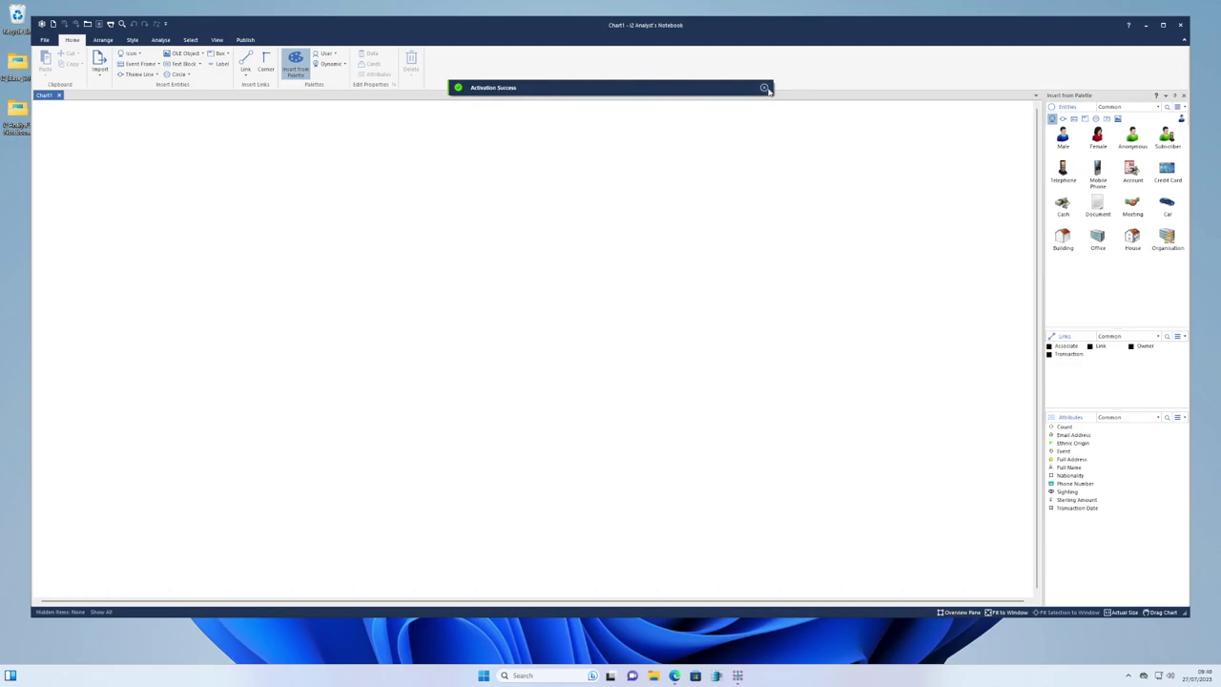
pyautogui.click(765, 88)
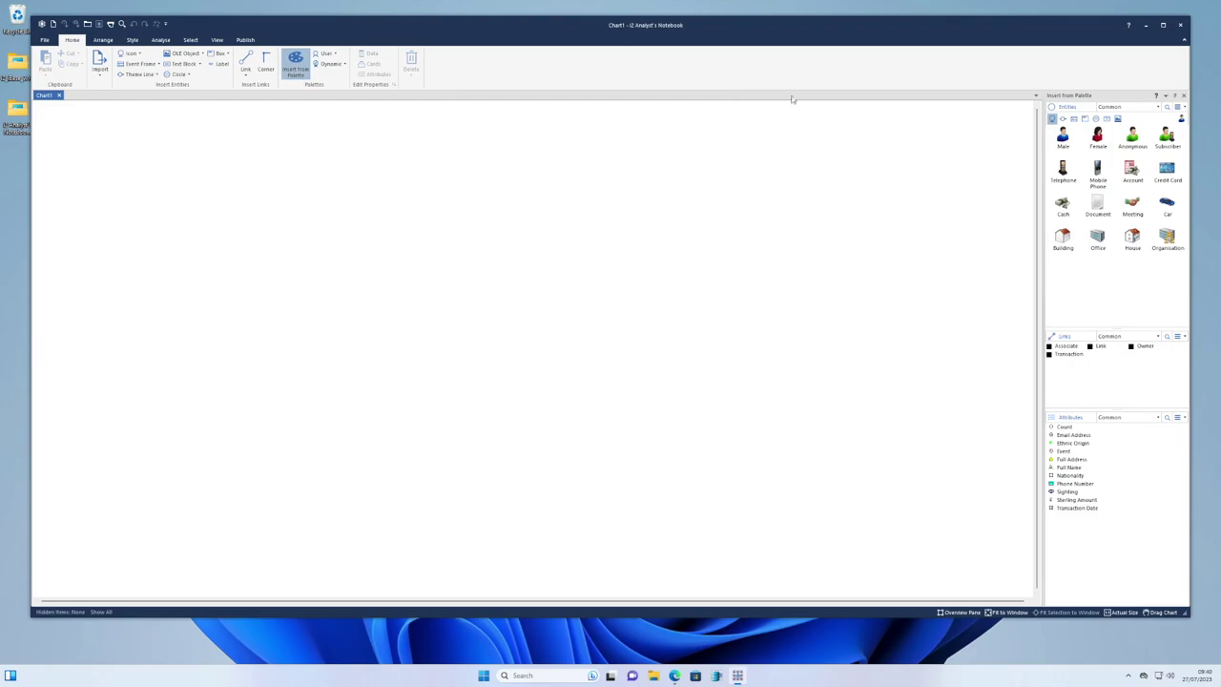
pyautogui.click(1183, 27)
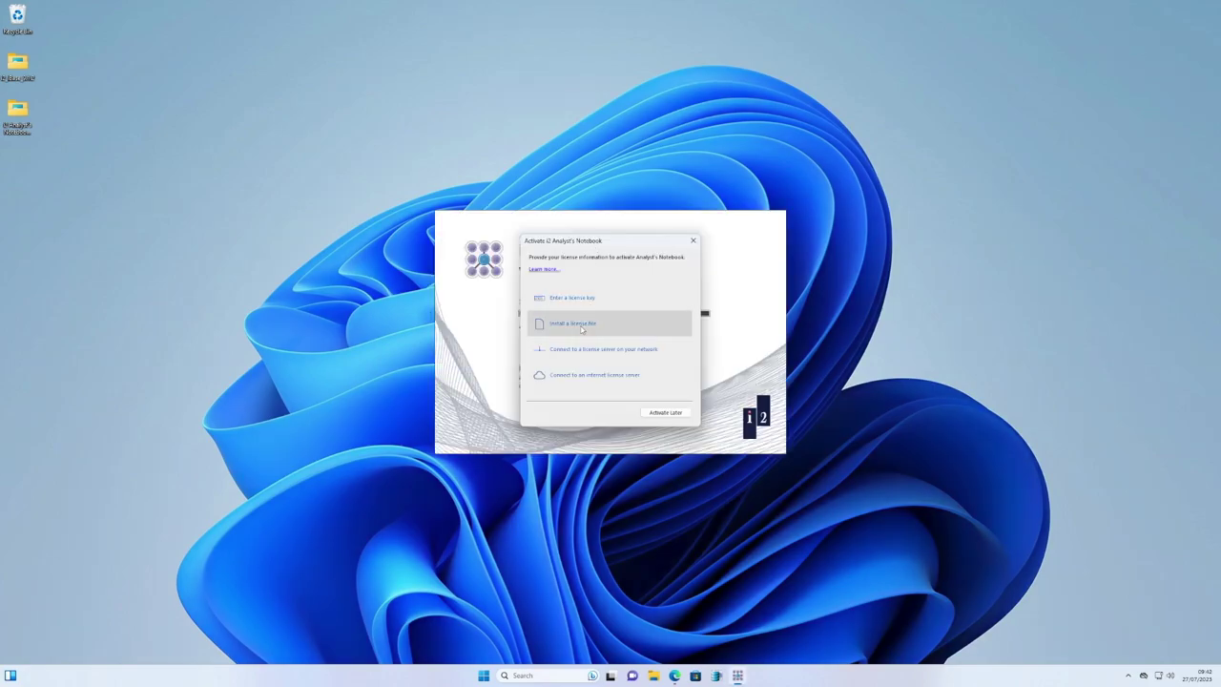
# Choose Install a license file and copy the displayed locking code.
pyautogui.click(580, 327)
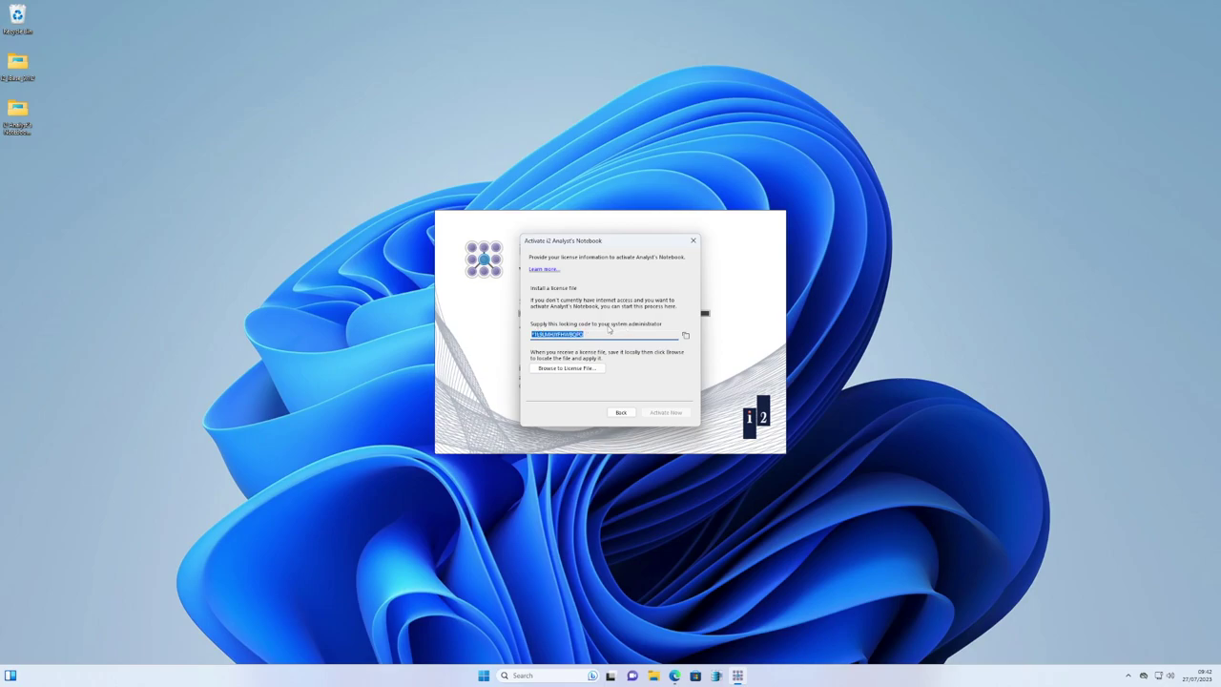
pyautogui.click(685, 337)
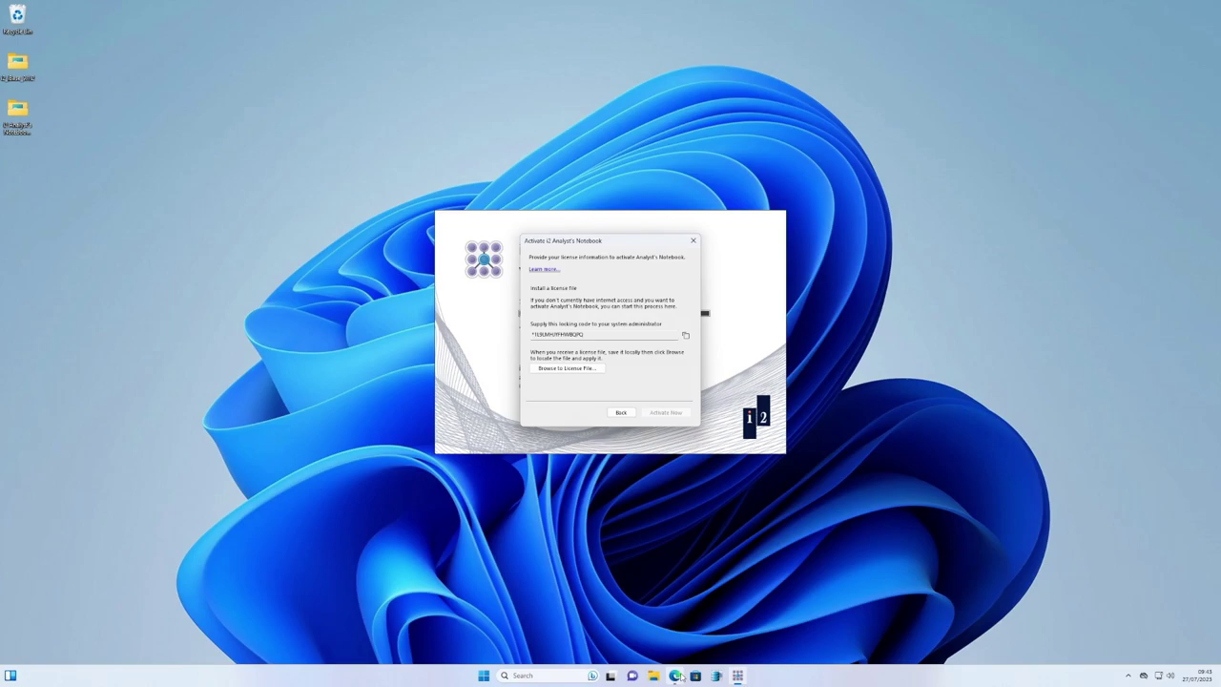
# Log in to Sentinel EMS with the pasted EID, check the 50-user Concurrent User entitlement, then log out.
pyautogui.moveTo(676, 675)
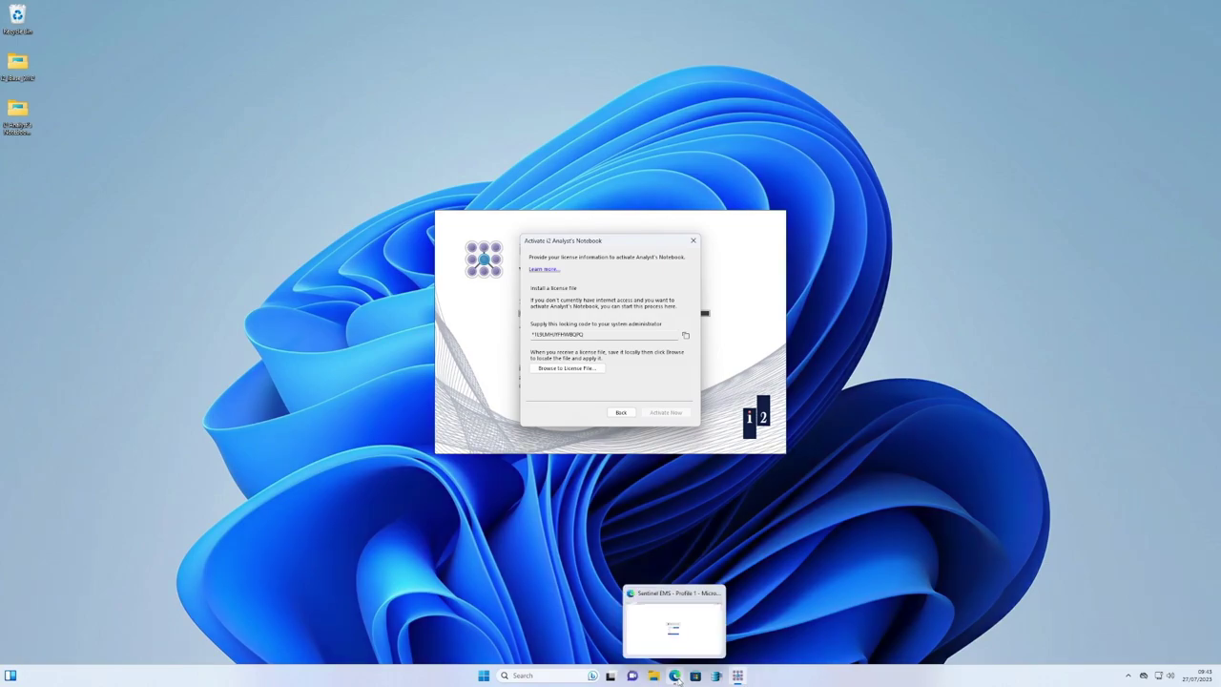
pyautogui.click(672, 618)
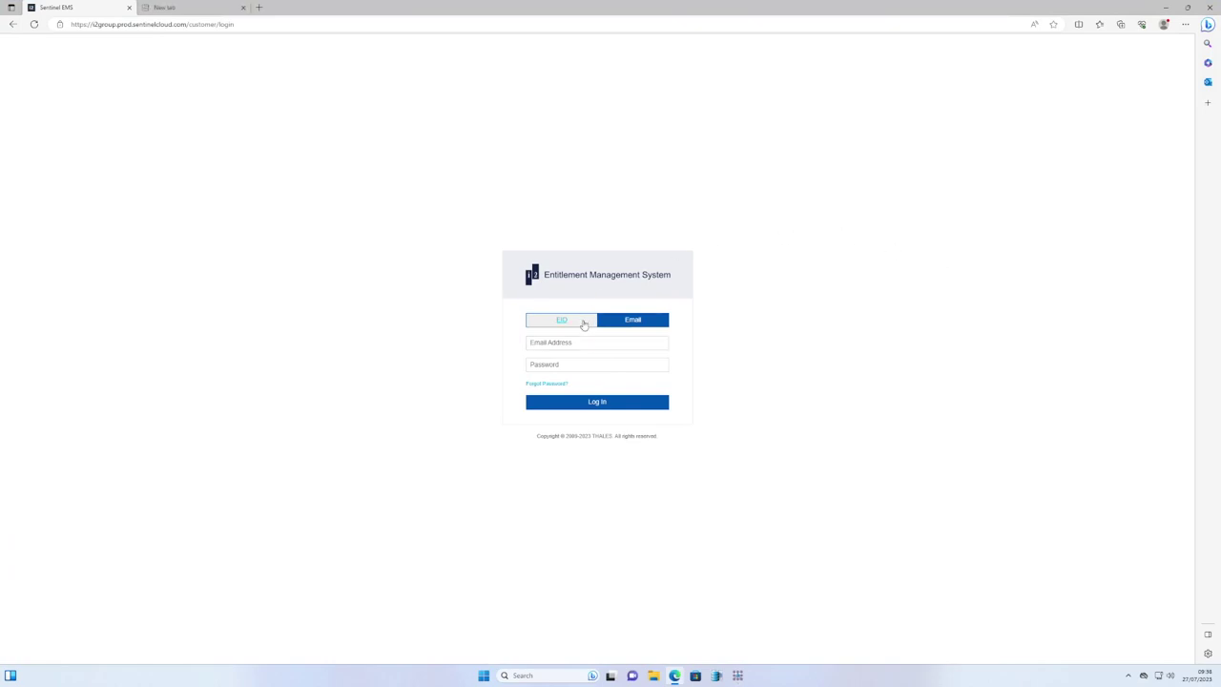
pyautogui.click(581, 320)
pyautogui.rightClick(564, 365)
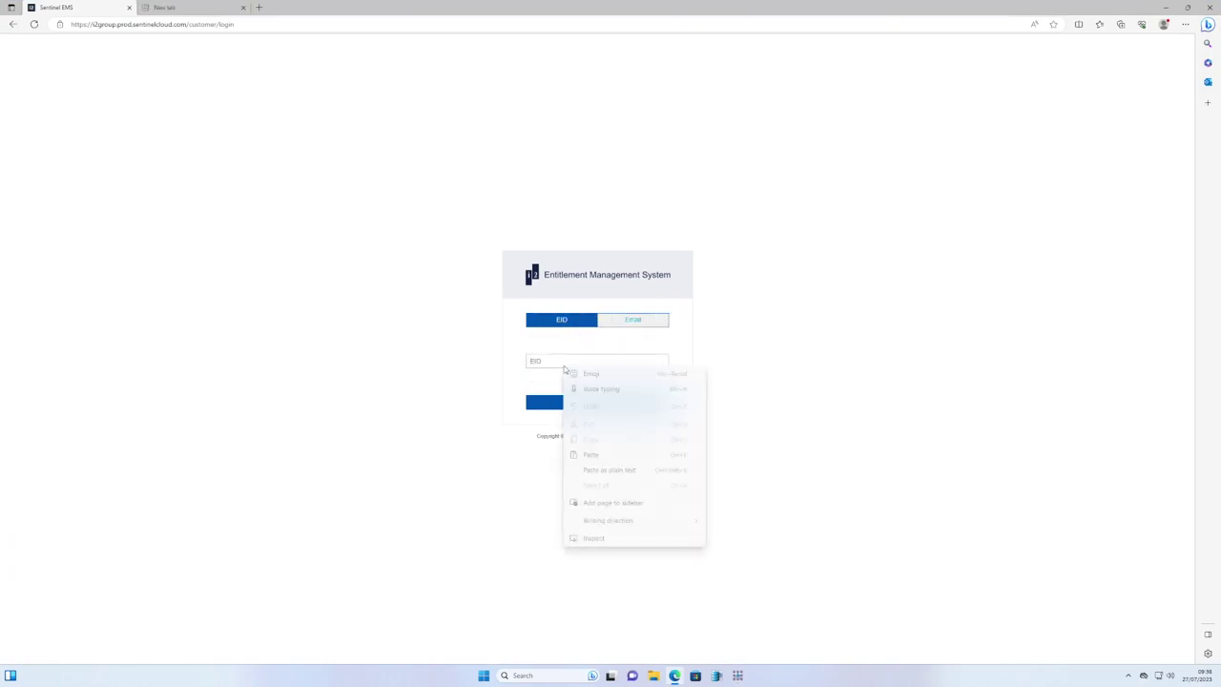
pyautogui.click(598, 452)
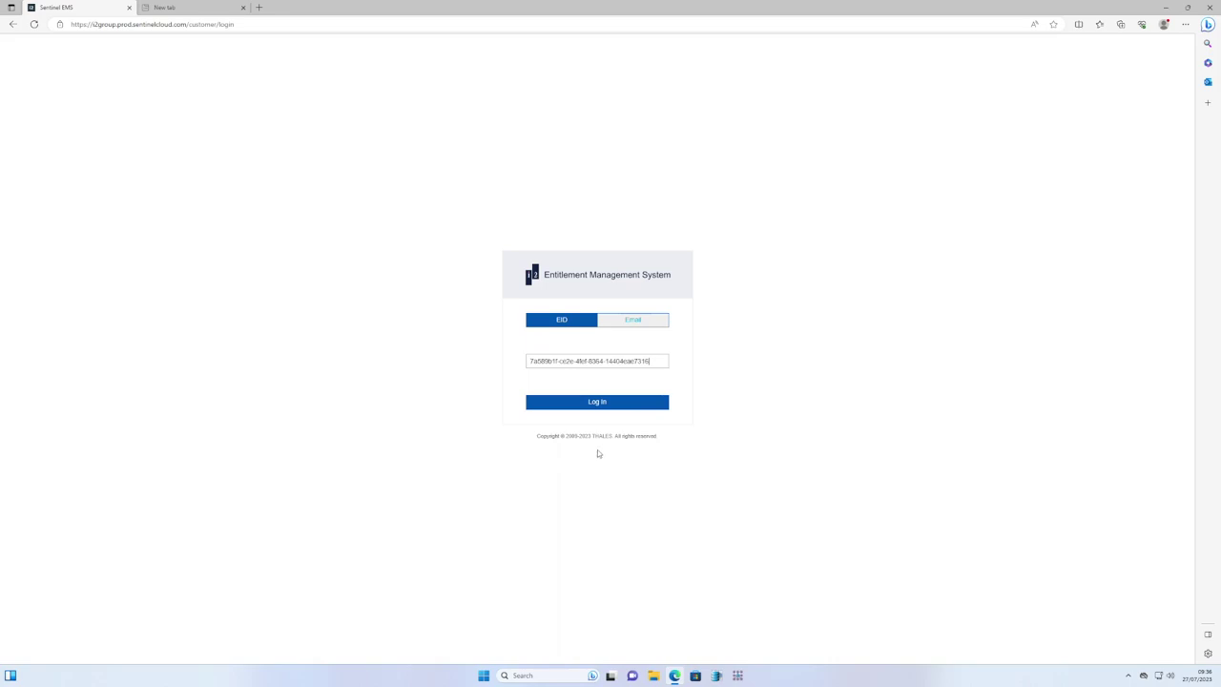
pyautogui.click(624, 405)
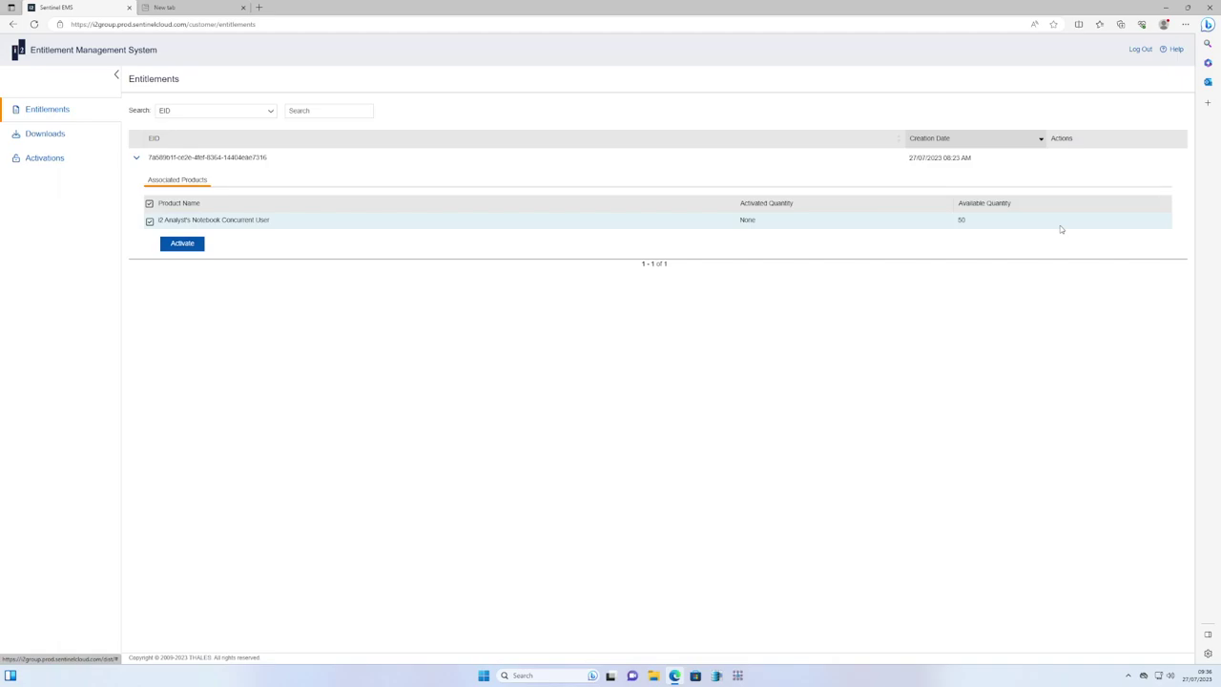
pyautogui.click(1141, 52)
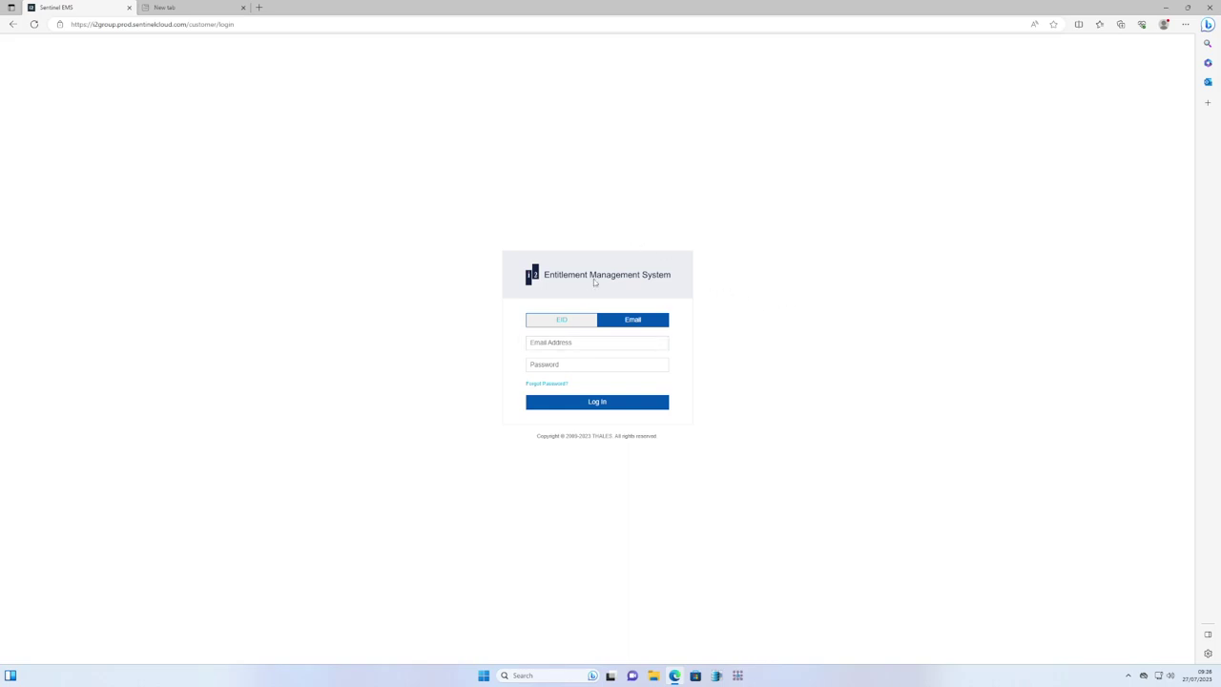
# Request a password reset by entering the account's e-mail address in the reset form.
pyautogui.click(603, 340)
pyautogui.click(546, 383)
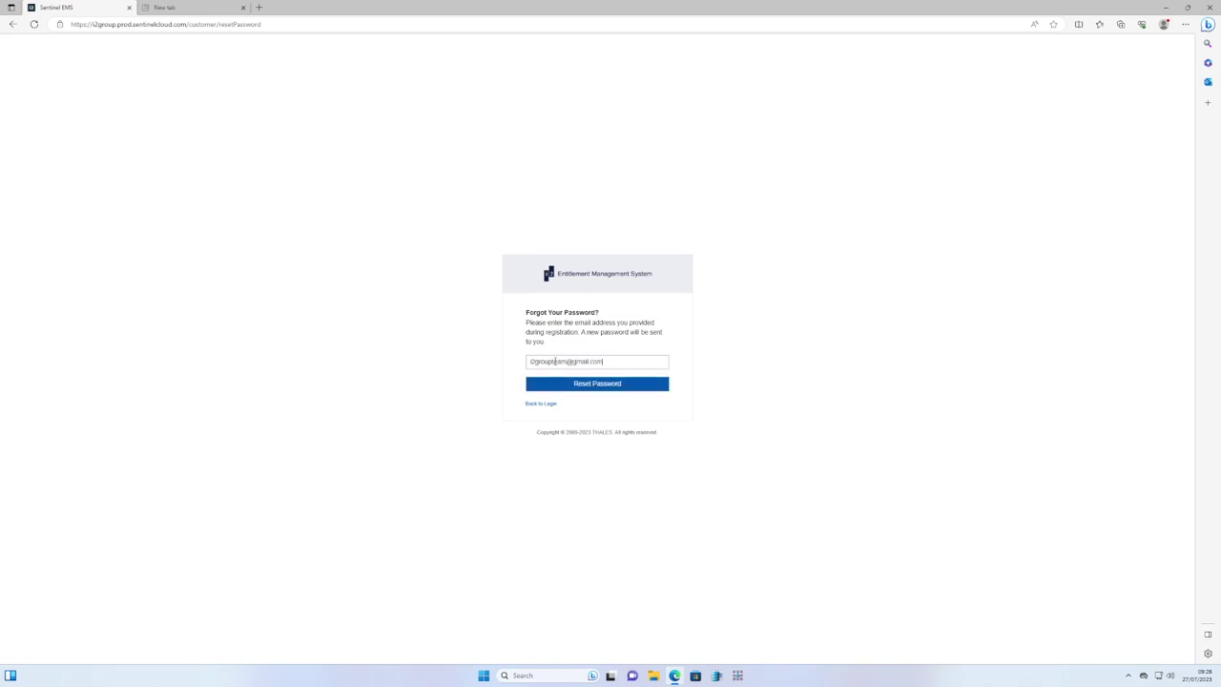
pyautogui.click(608, 385)
pyautogui.click(608, 385)
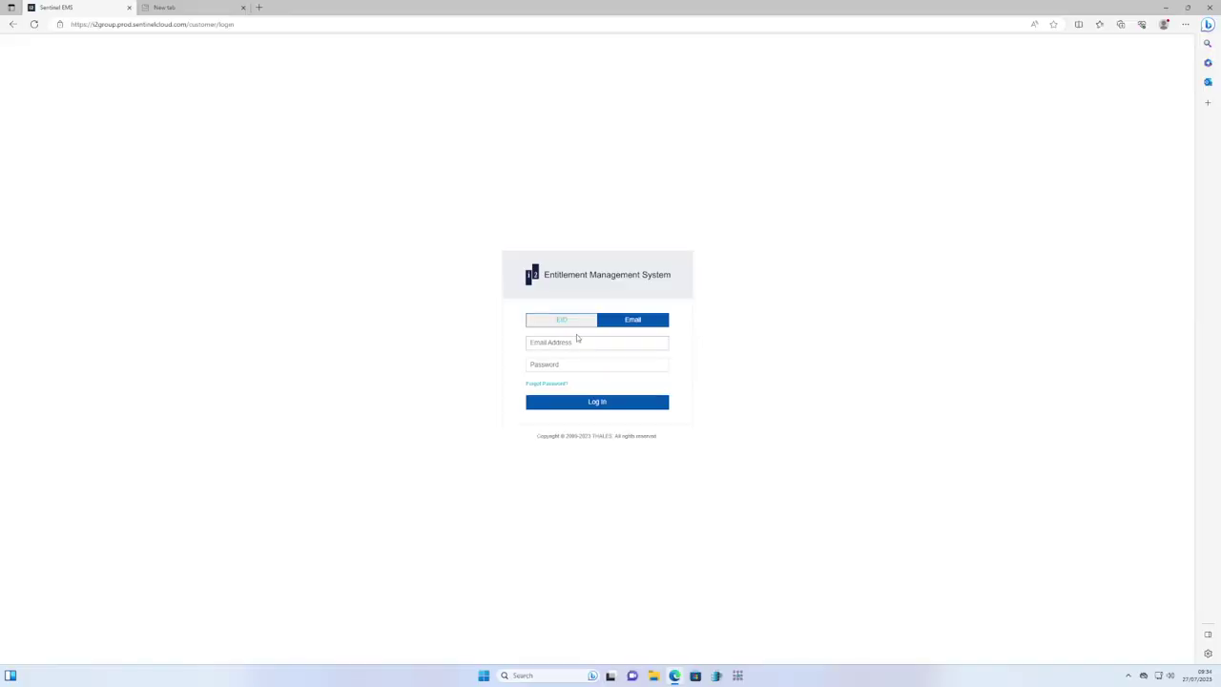
# Enter the account e-mail on the login page and paste the emailed password.
pyautogui.click(577, 342)
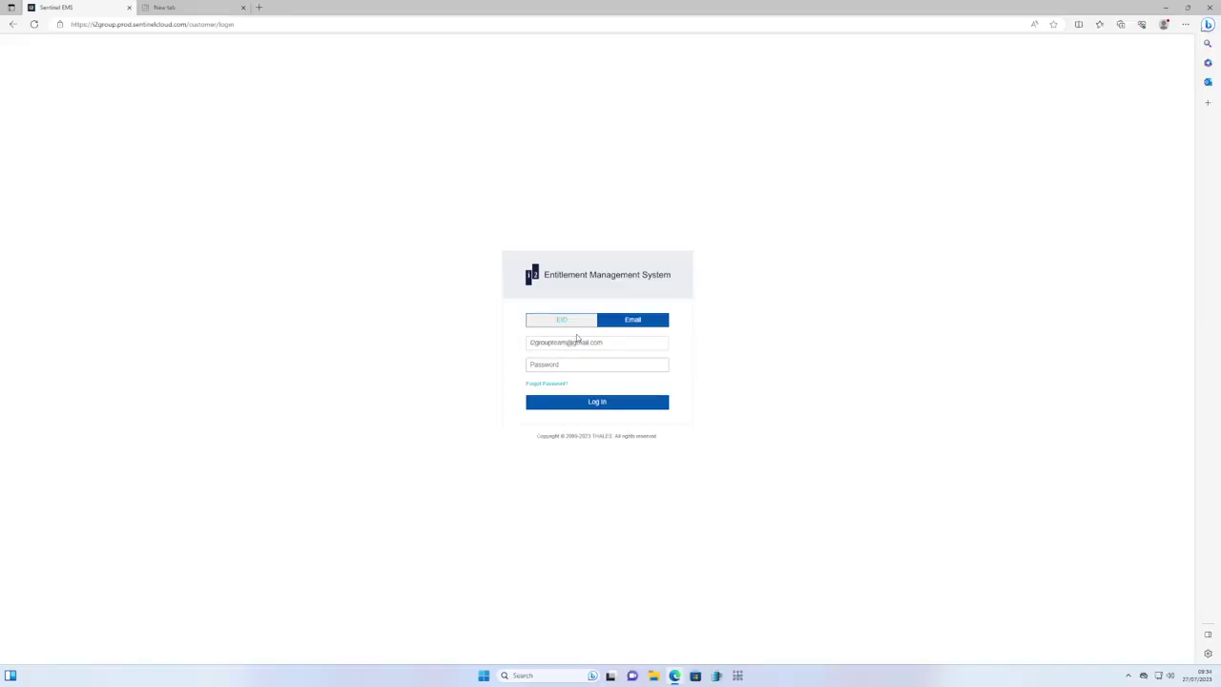
pyautogui.rightClick(556, 365)
pyautogui.click(601, 425)
# Log in, open Change Password from the account menu, and paste the old password.
pyautogui.click(586, 403)
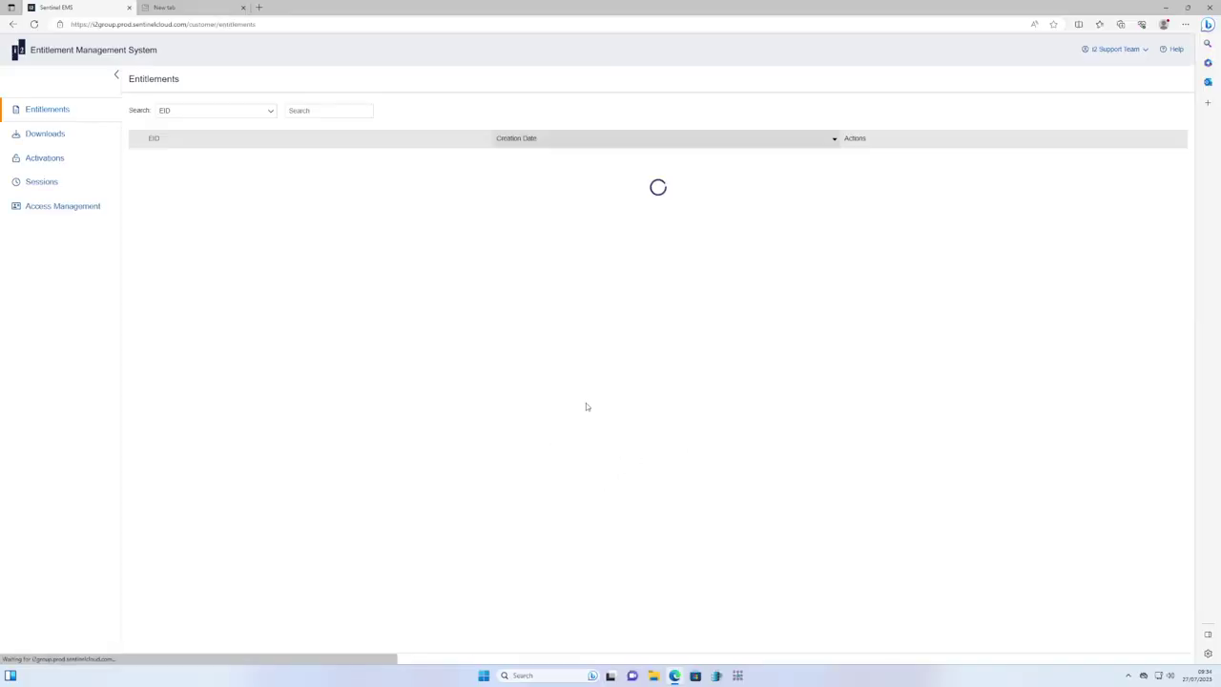
pyautogui.click(1114, 49)
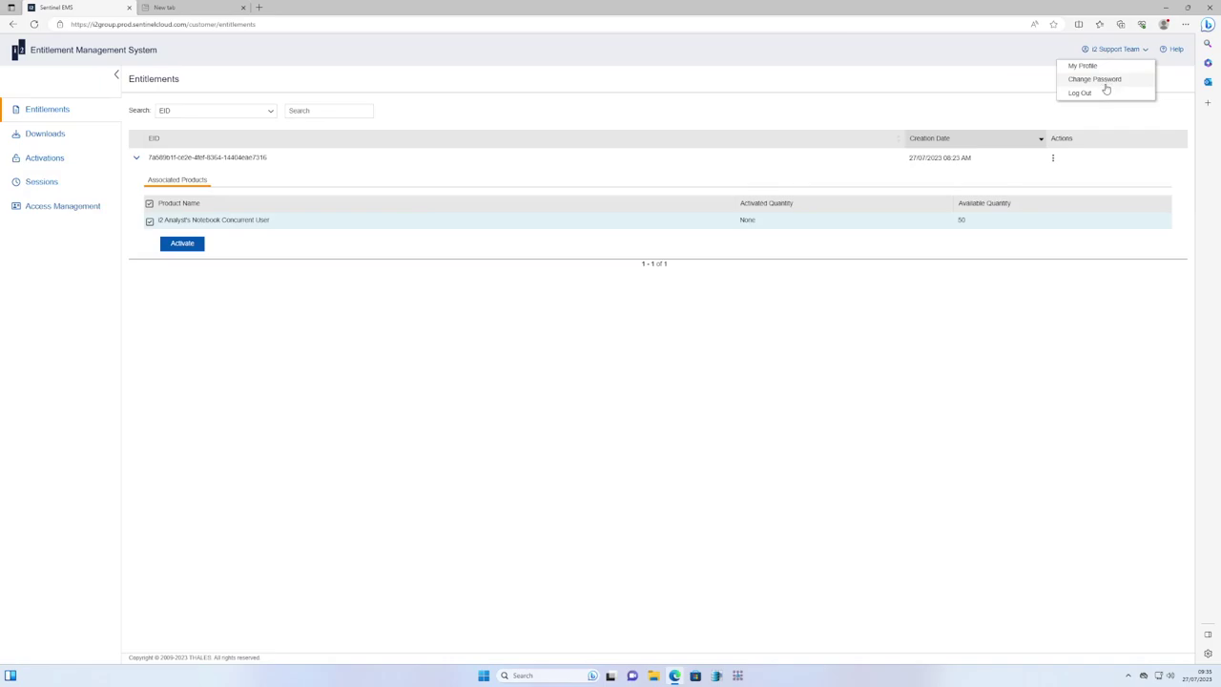
pyautogui.click(1095, 77)
pyautogui.click(587, 312)
pyautogui.rightClick(584, 312)
pyautogui.click(624, 355)
# Enter and confirm the new password, save it, then start activating the Concurrent User product.
pyautogui.click(570, 337)
pyautogui.write('**********')
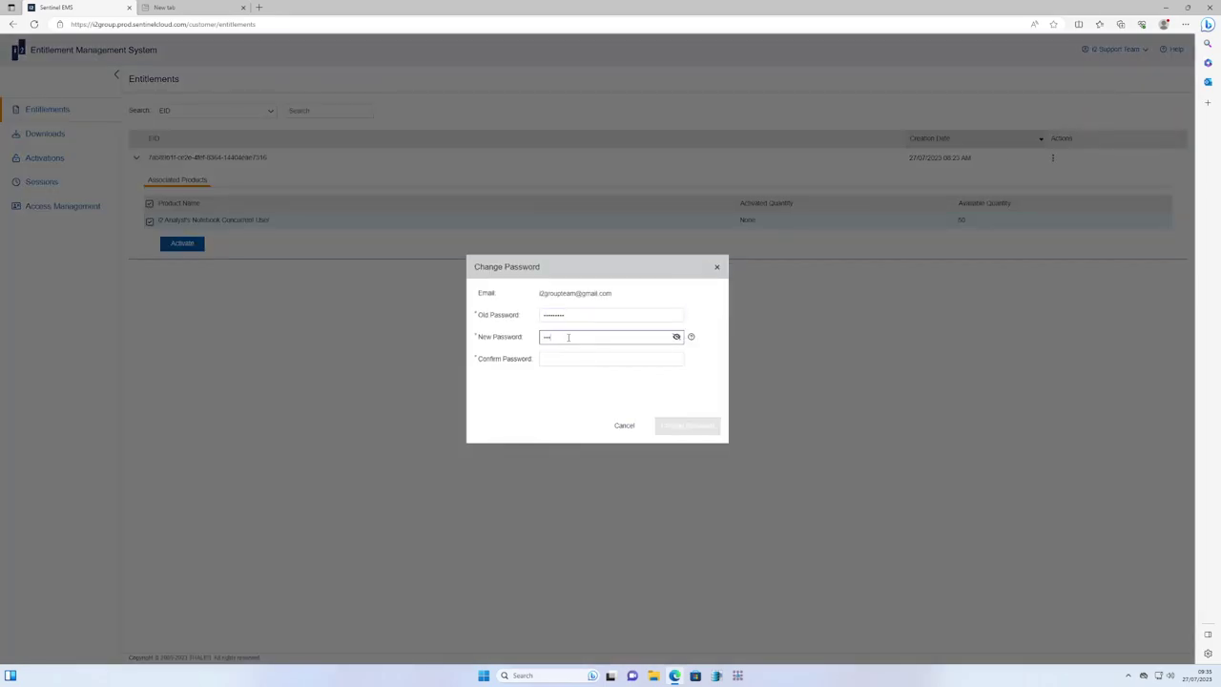
pyautogui.press('Tab')
pyautogui.write('****************')
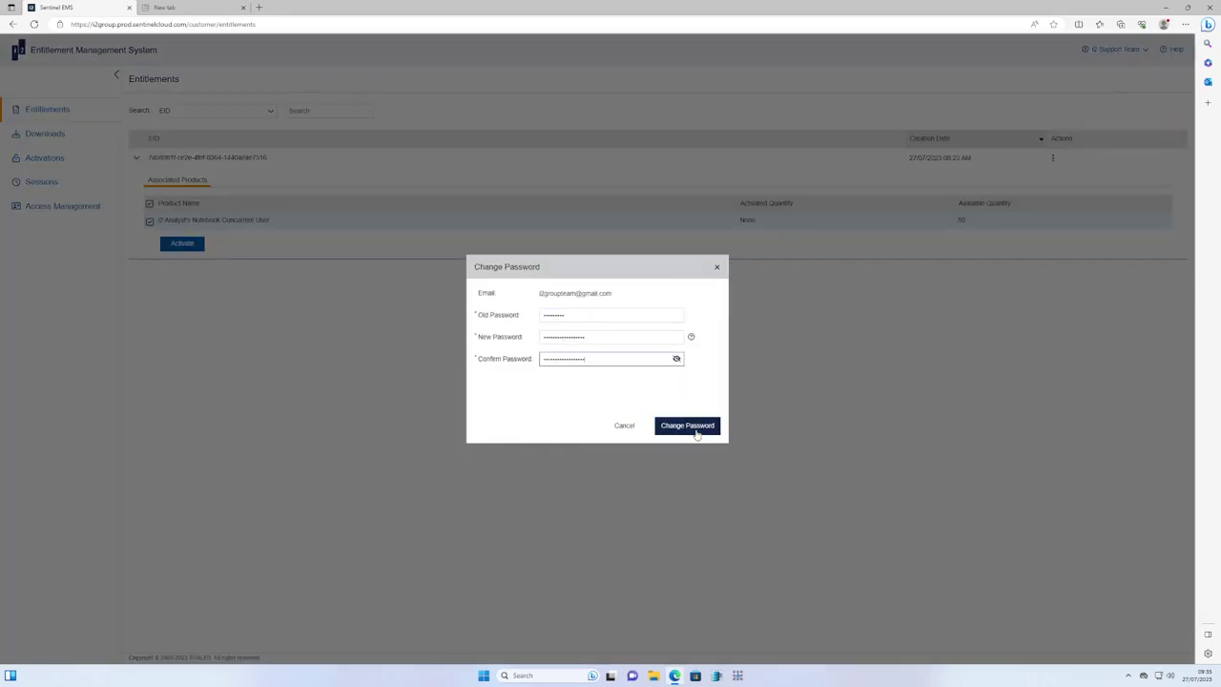
pyautogui.click(717, 268)
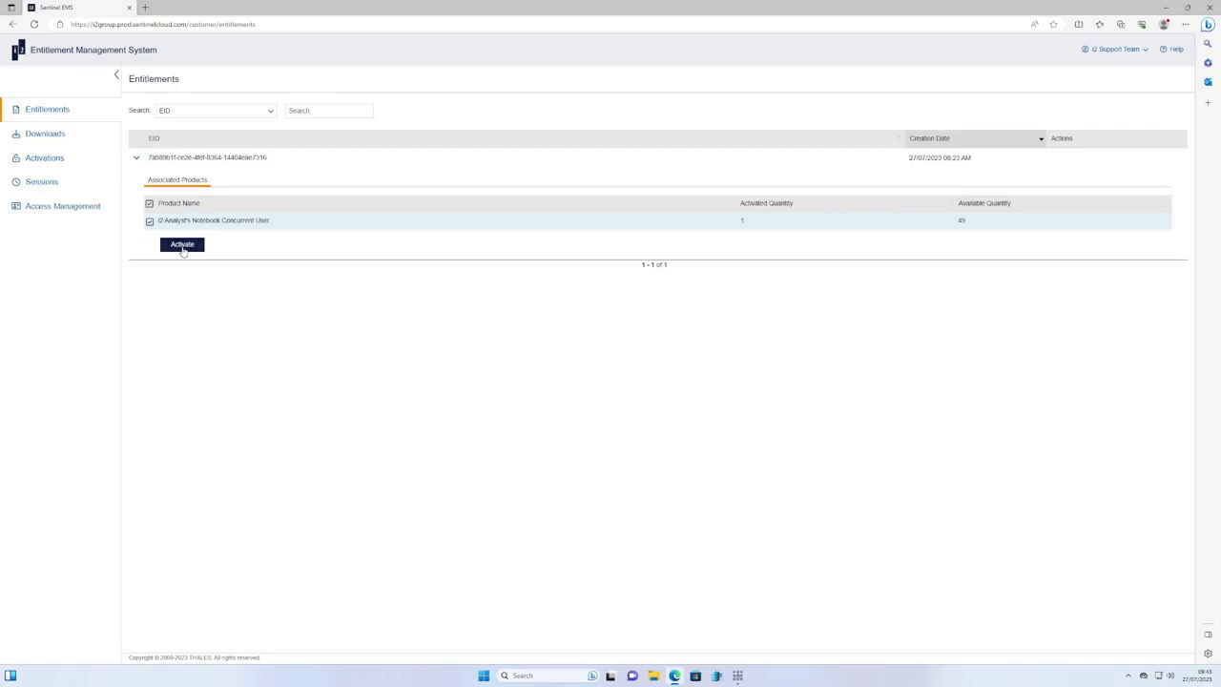
pyautogui.click(183, 248)
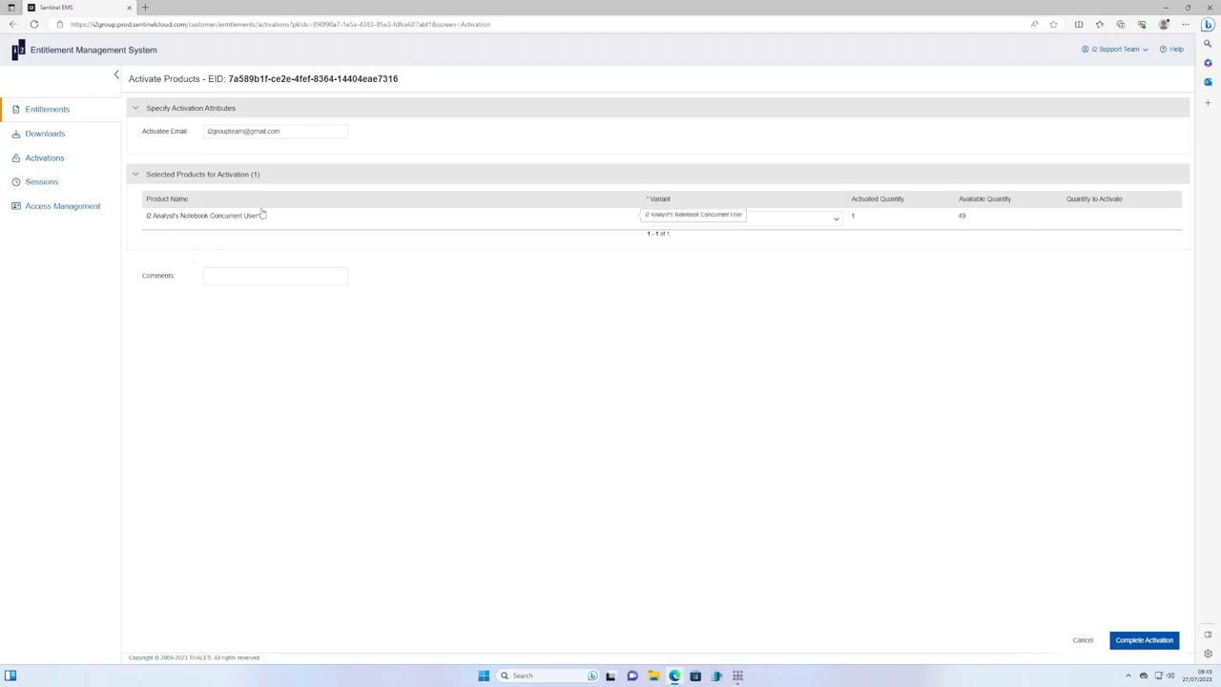
# Pick the Concurrent User Standalone variant, paste the locking code as Client 1 Value, and complete activation.
pyautogui.click(696, 220)
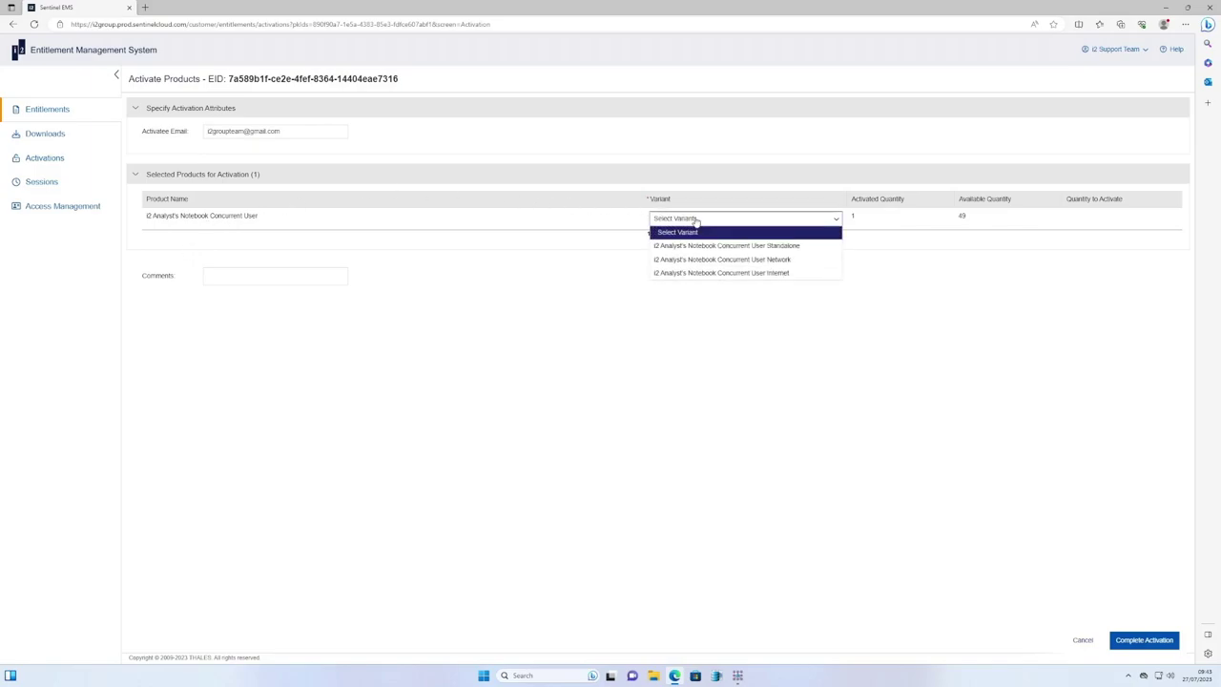
pyautogui.click(778, 245)
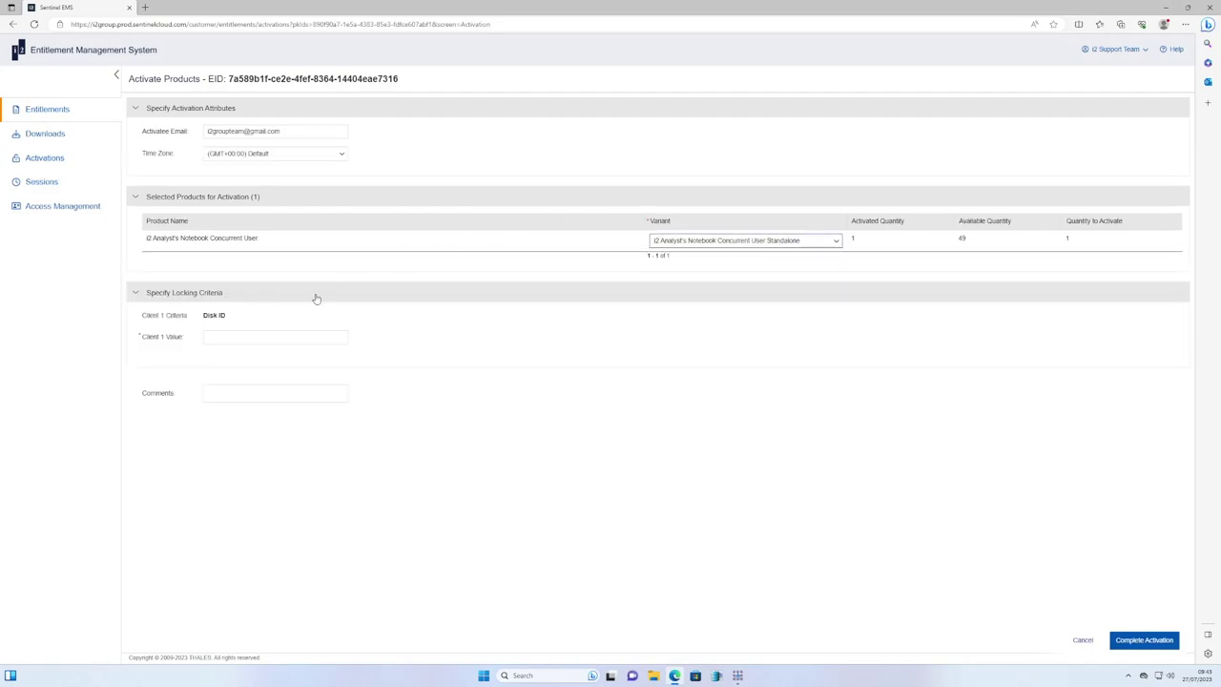
pyautogui.click(258, 336)
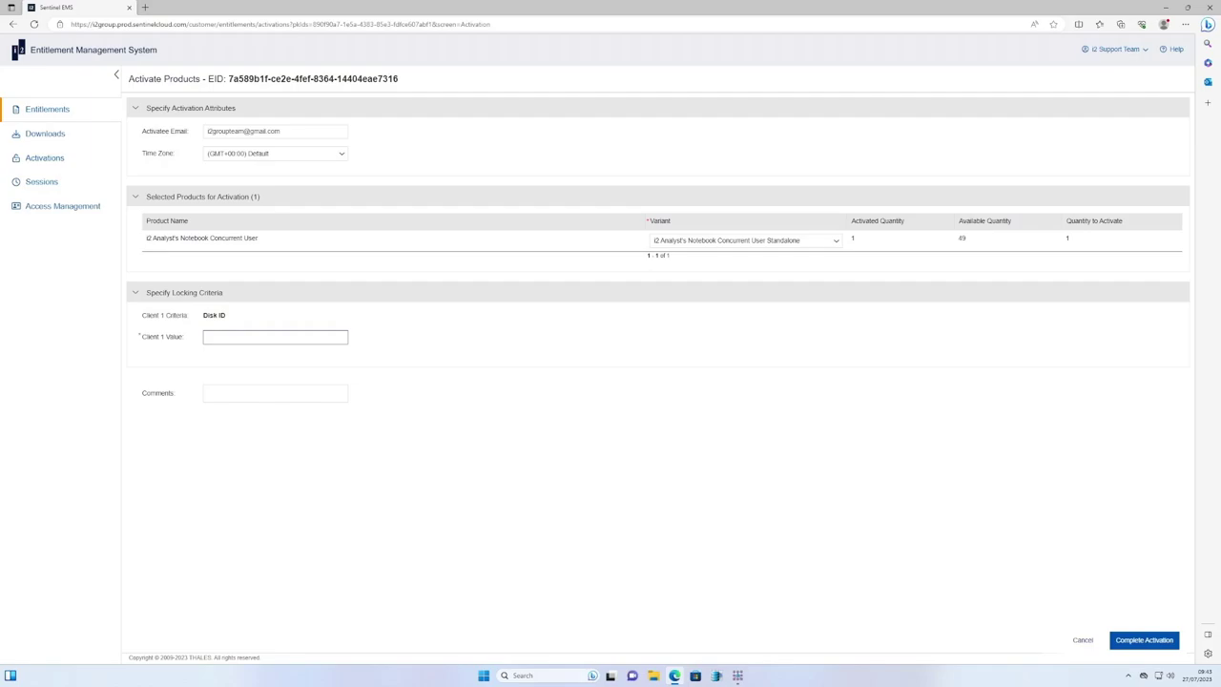
pyautogui.rightClick(225, 341)
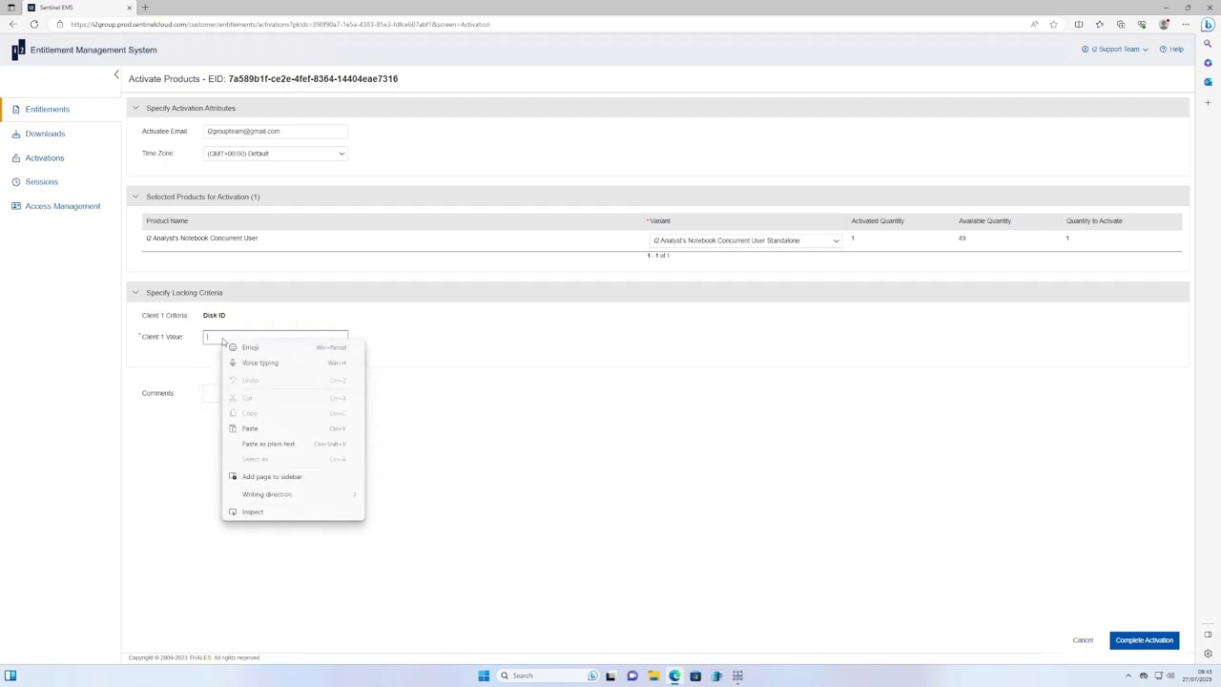
pyautogui.click(271, 429)
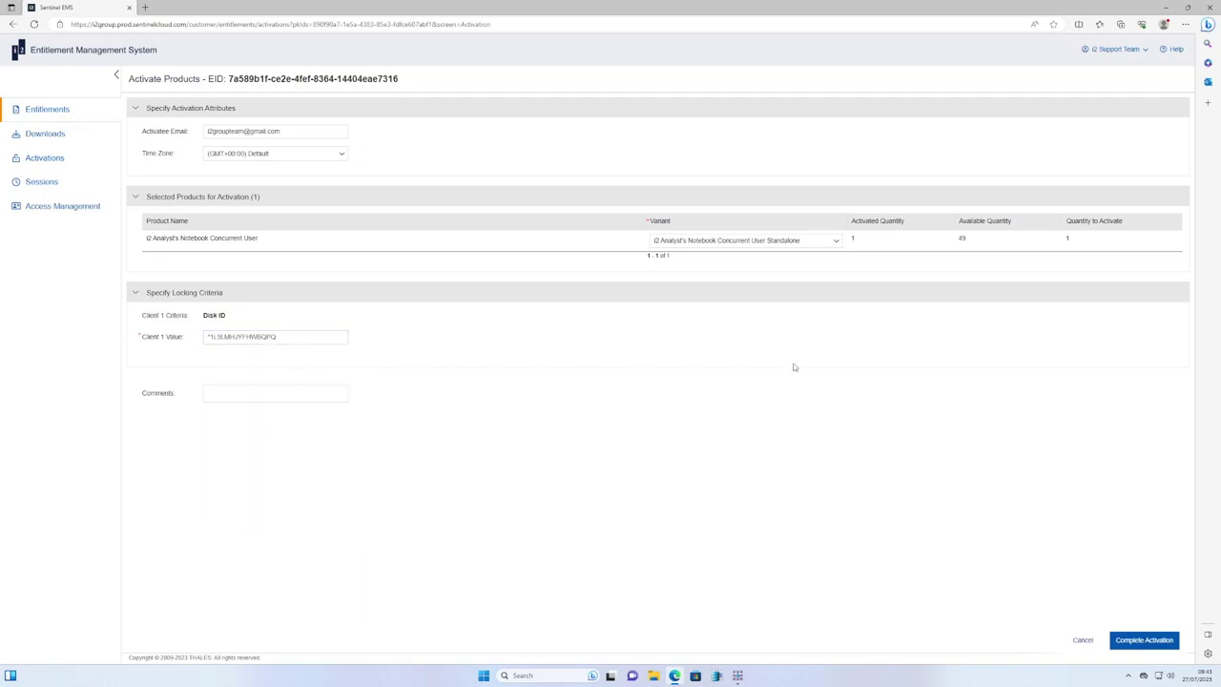
pyautogui.click(1131, 641)
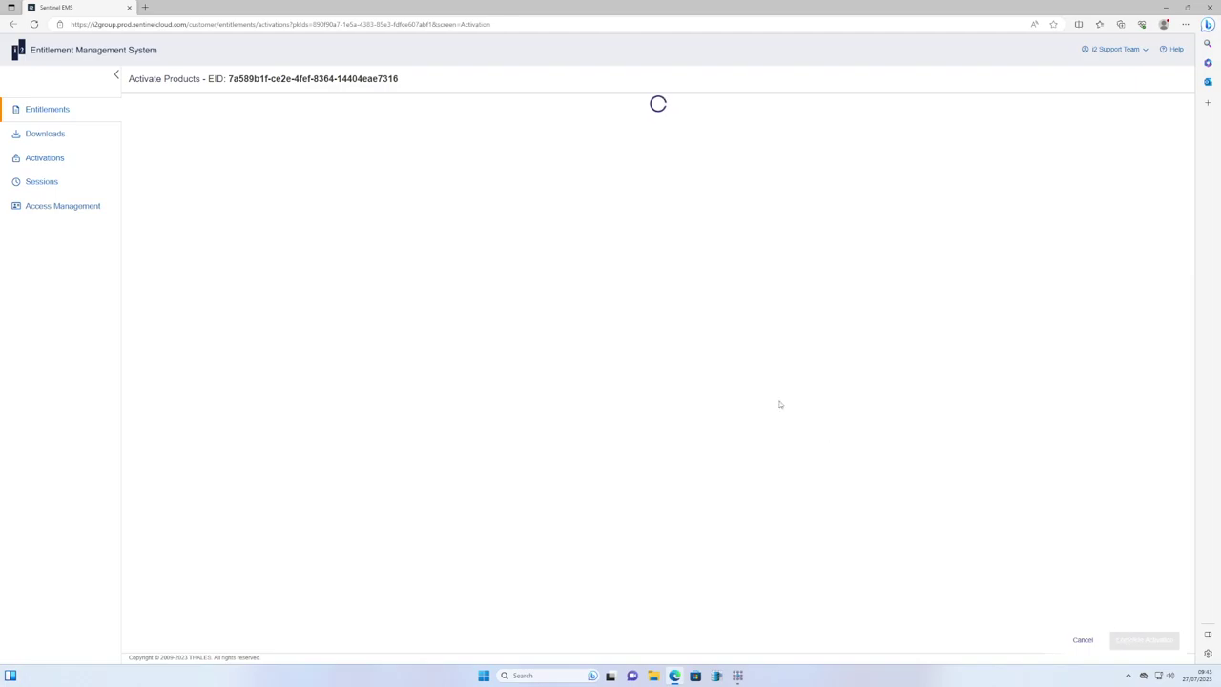
# Review the License String in the License Certificate and save it as a licence file.
pyautogui.scroll(-5, 550, 444)
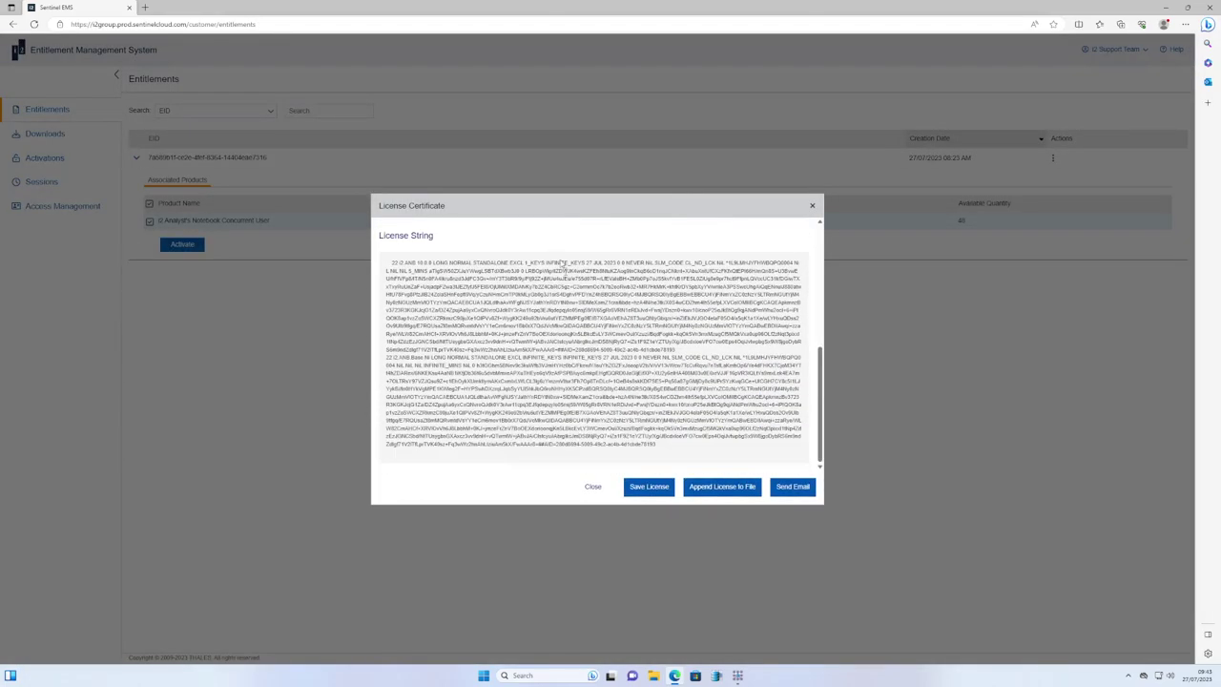
pyautogui.scroll(5, 799, 270)
pyautogui.scroll(-5, 603, 346)
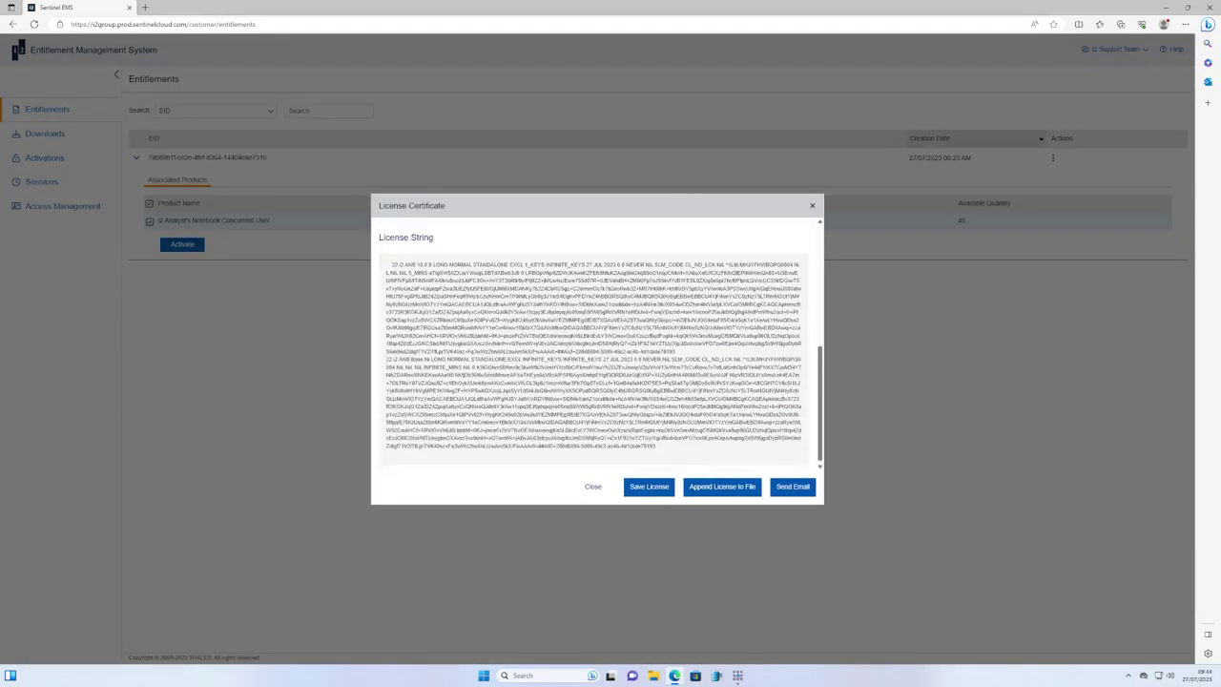
pyautogui.moveTo(389, 262); pyautogui.dragTo(728, 463)
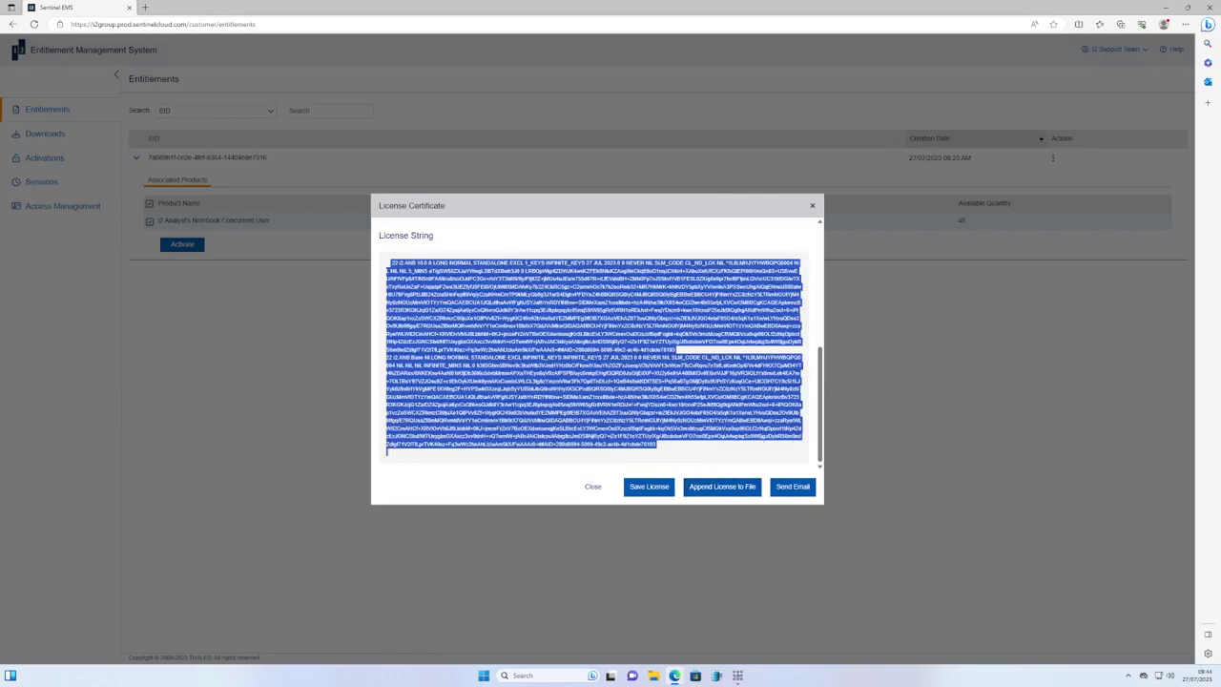
pyautogui.click(725, 473)
pyautogui.click(648, 489)
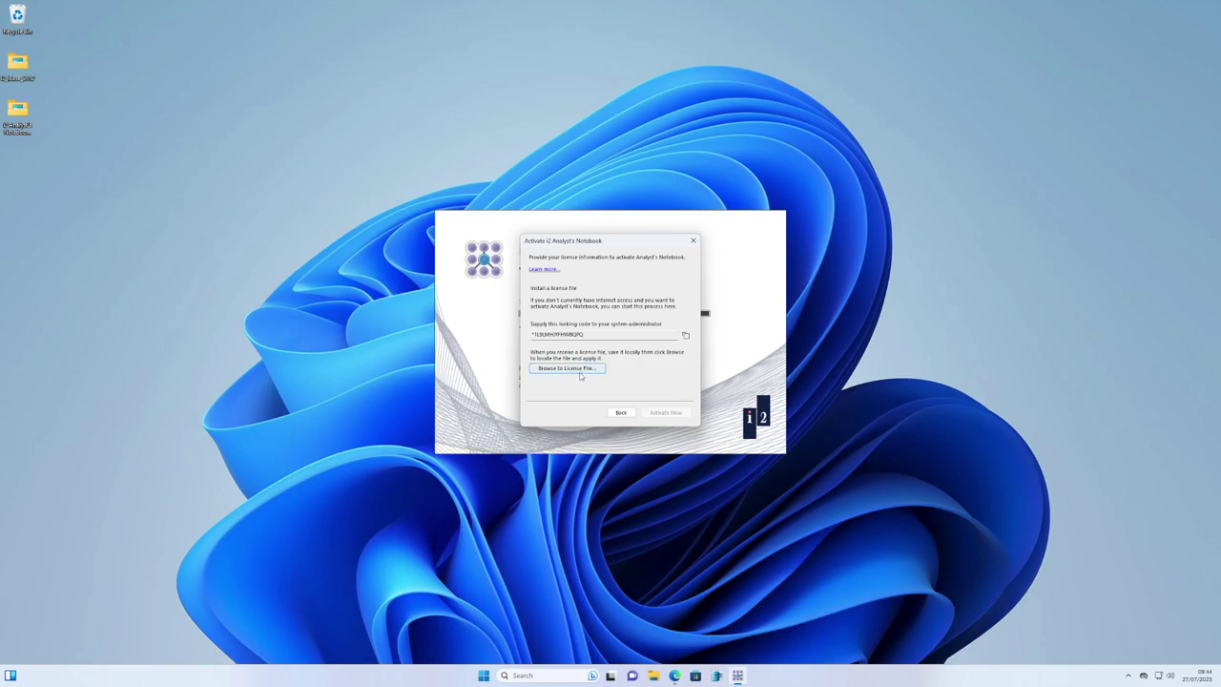
# Activate with the lservrc file from Downloads, then choose Connect to an internet license server.
pyautogui.click(576, 368)
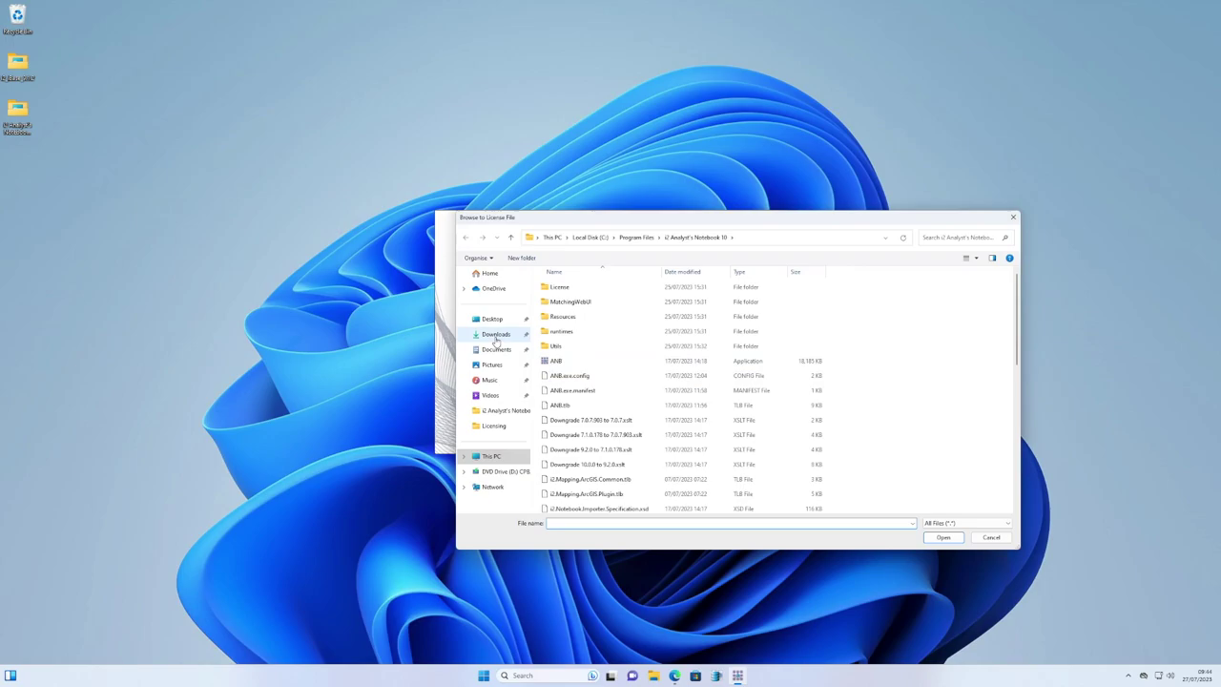
pyautogui.click(495, 336)
pyautogui.click(570, 303)
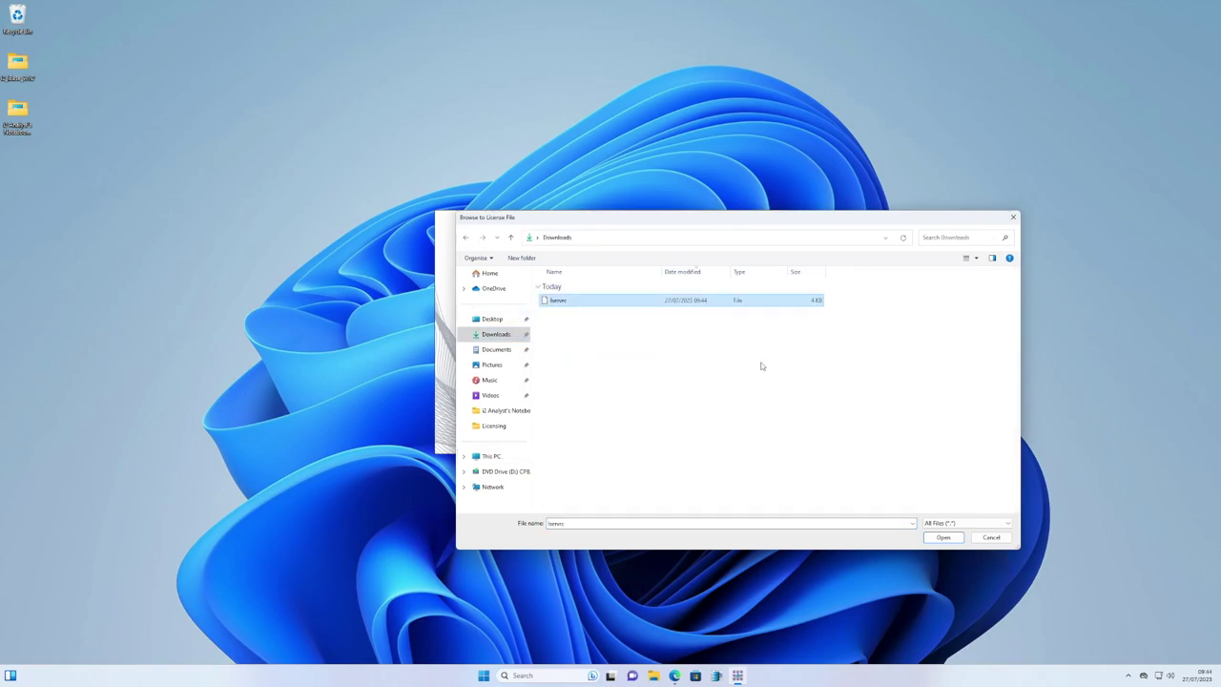
pyautogui.click(943, 537)
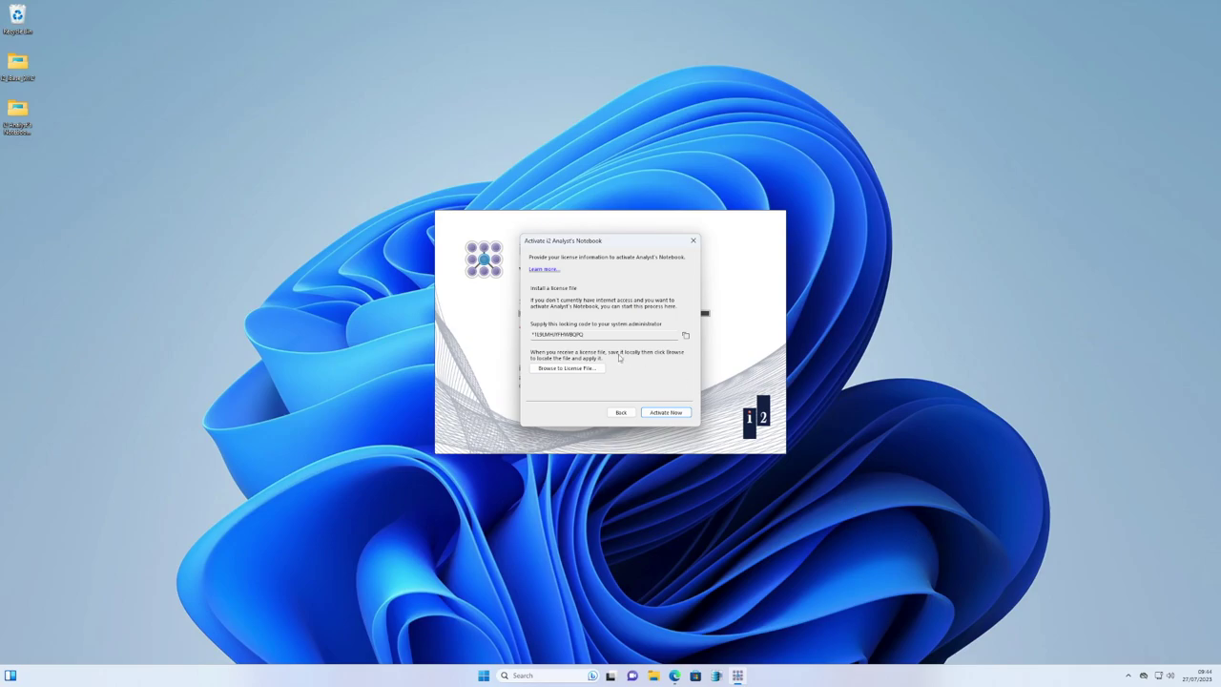
pyautogui.click(668, 413)
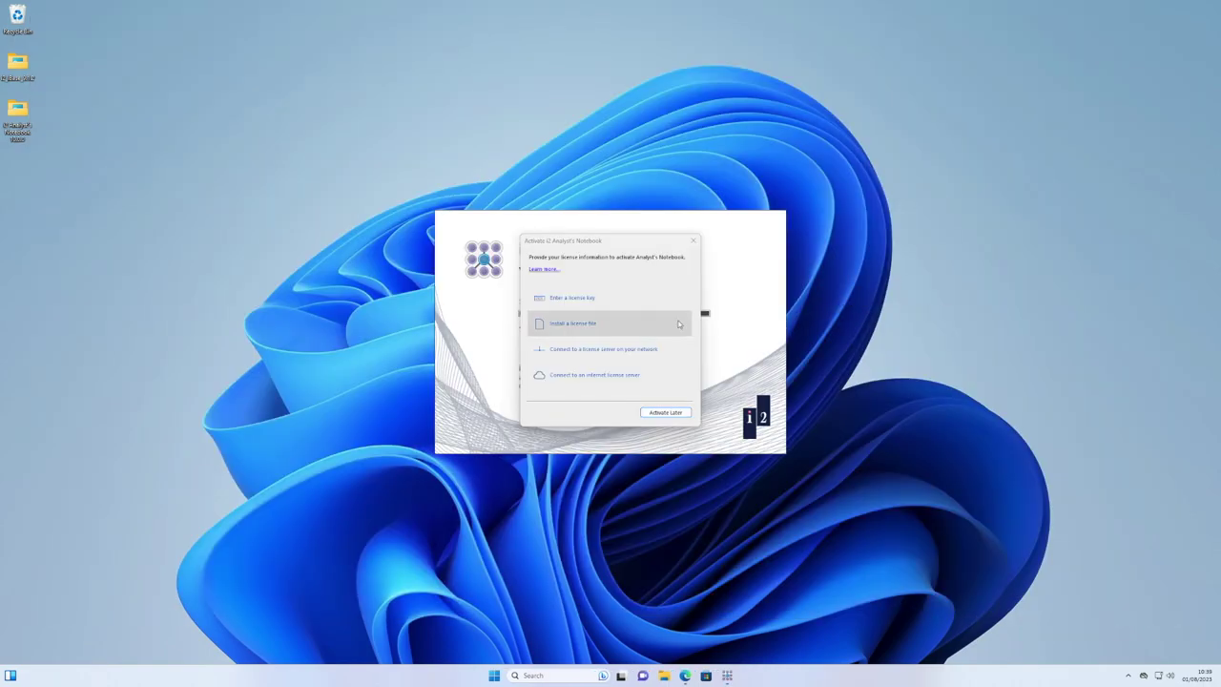
pyautogui.click(578, 377)
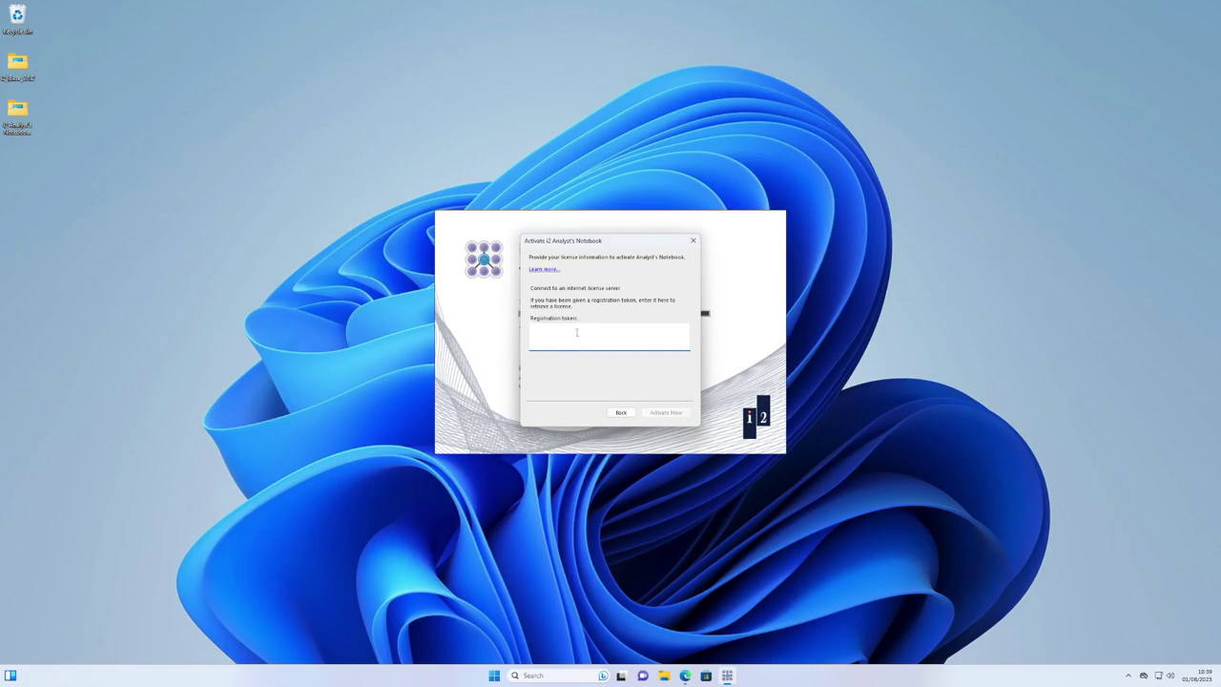
# Log into Sentinel EMS with the account e-mail and password, and expand the second EID's products.
pyautogui.click(685, 675)
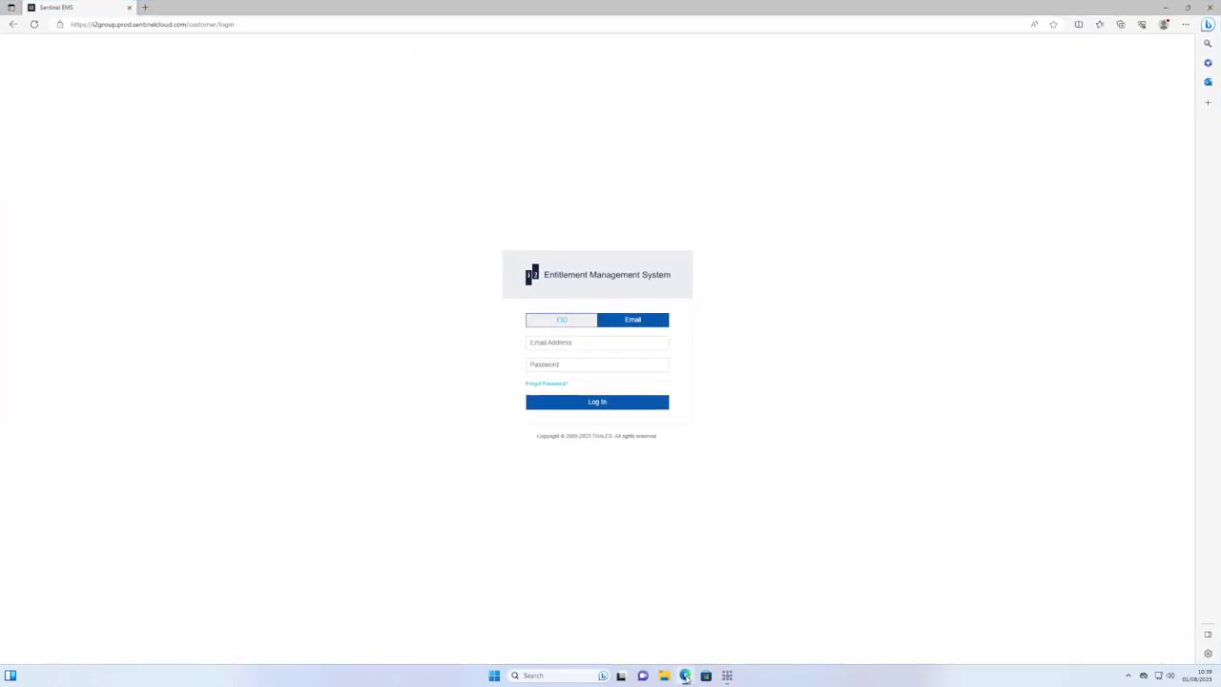
pyautogui.click(612, 345)
pyautogui.press('Tab')
pyautogui.rightClick(563, 366)
pyautogui.click(592, 373)
pyautogui.press('Return')
pyautogui.click(62, 206)
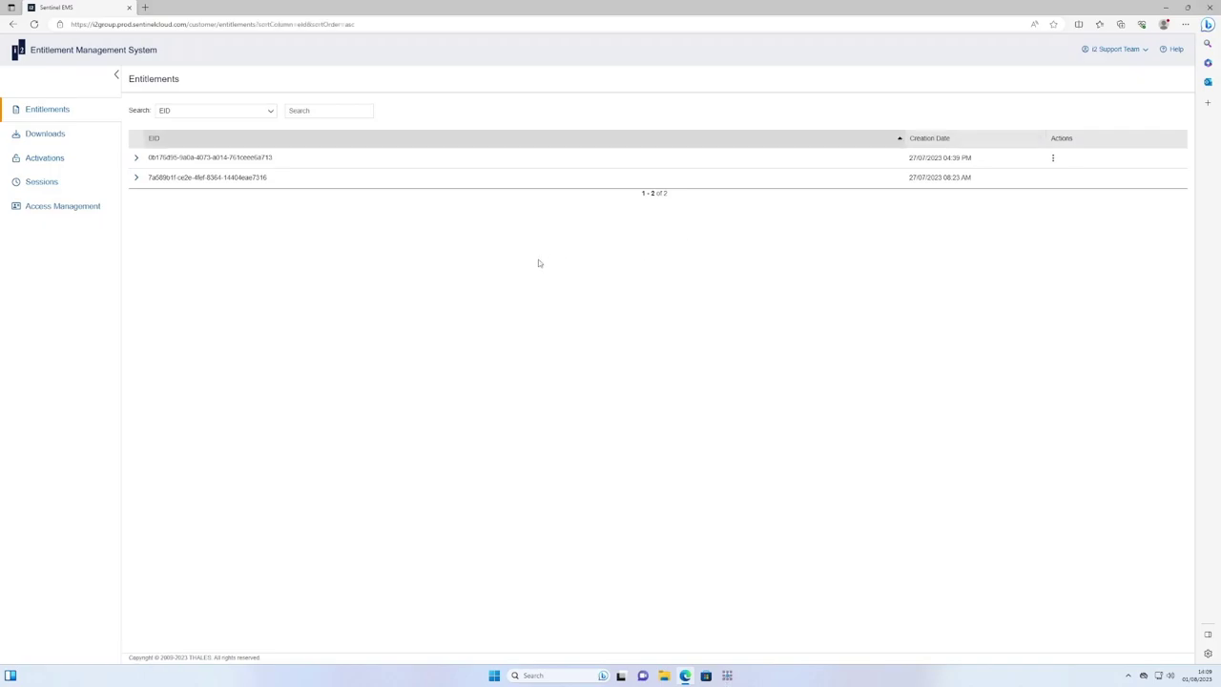
pyautogui.click(138, 180)
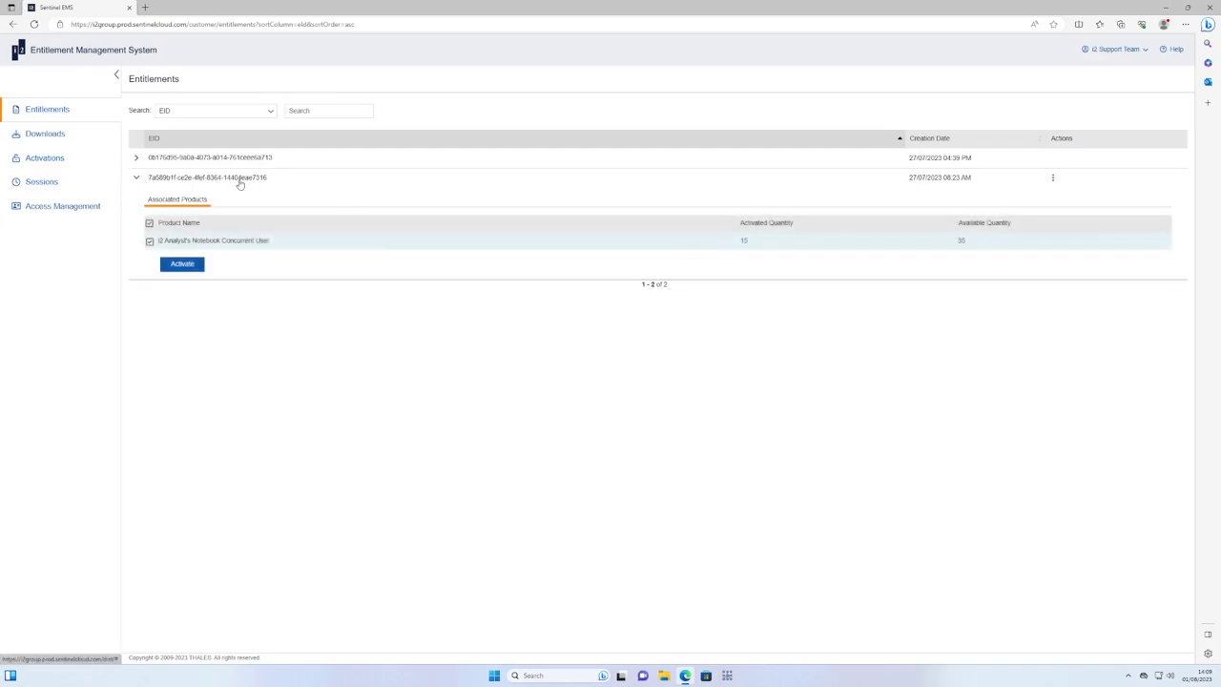
# Activate quantity 1 of the i2 Analyst's Notebook Concurrent User Internet variant.
pyautogui.click(183, 264)
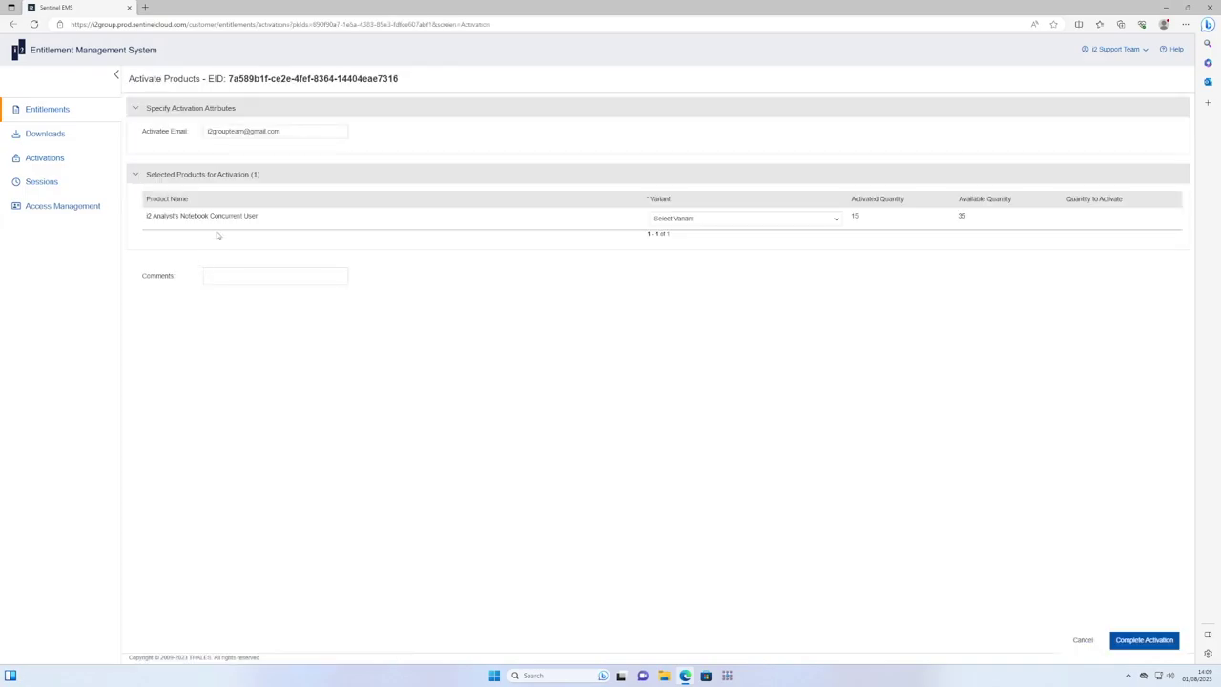
pyautogui.click(711, 220)
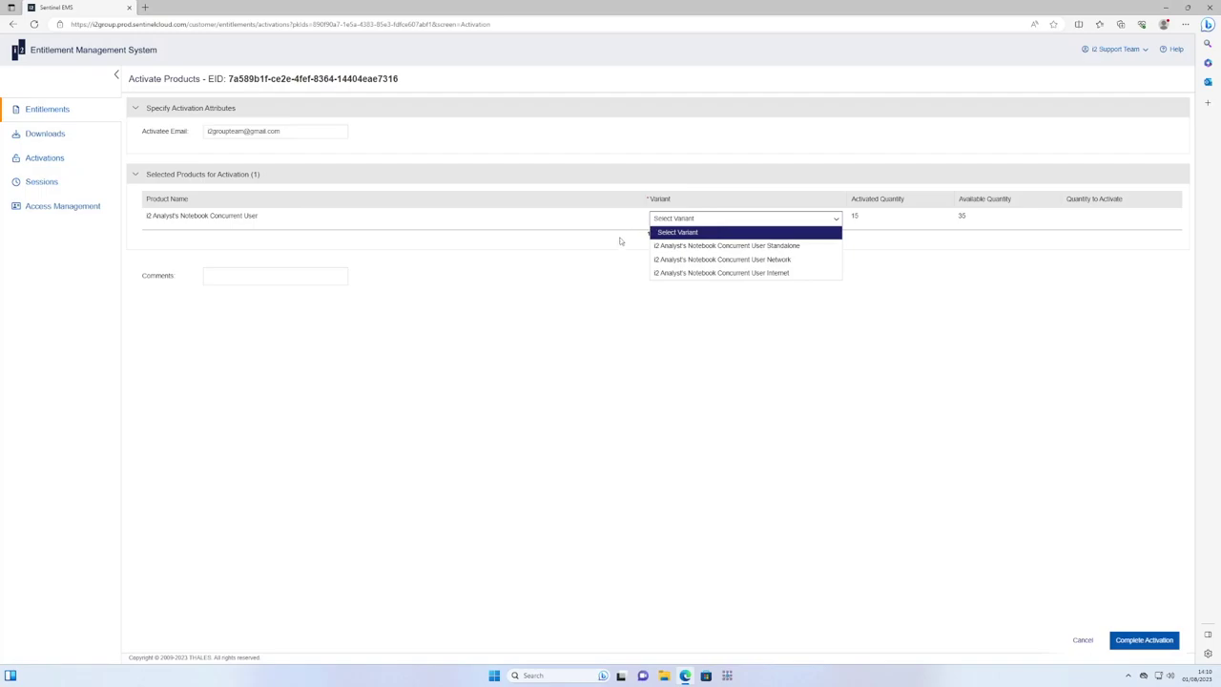
pyautogui.click(791, 273)
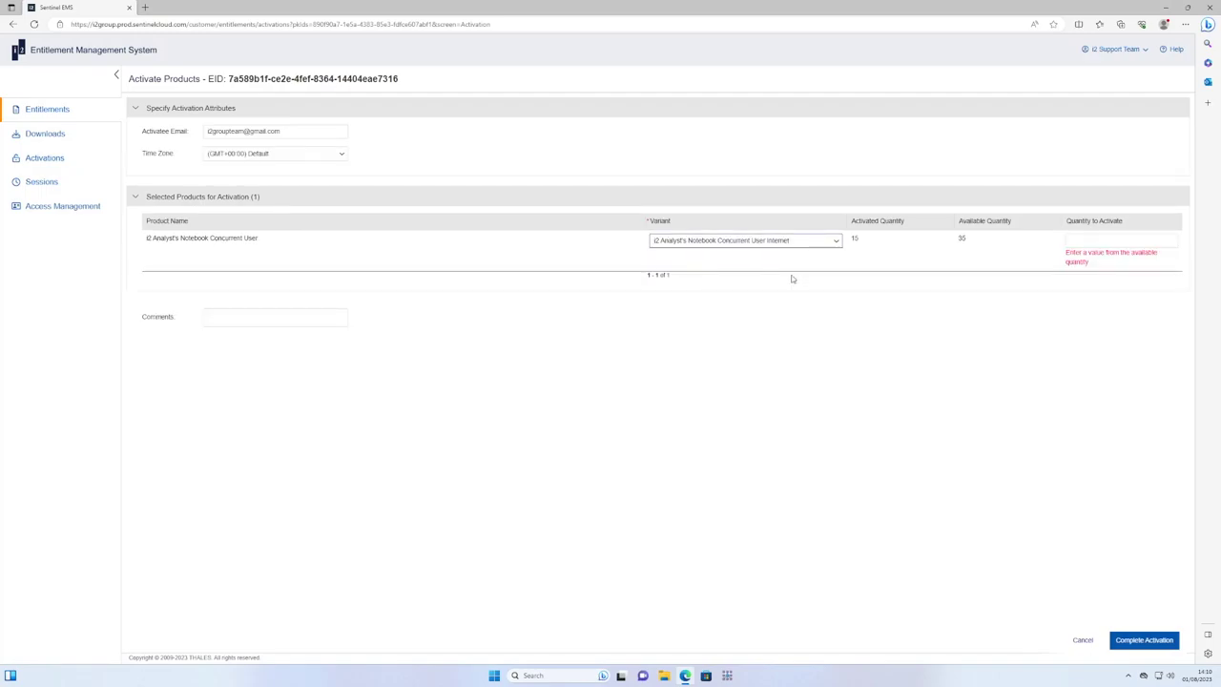
pyautogui.click(1098, 240)
pyautogui.write('1')
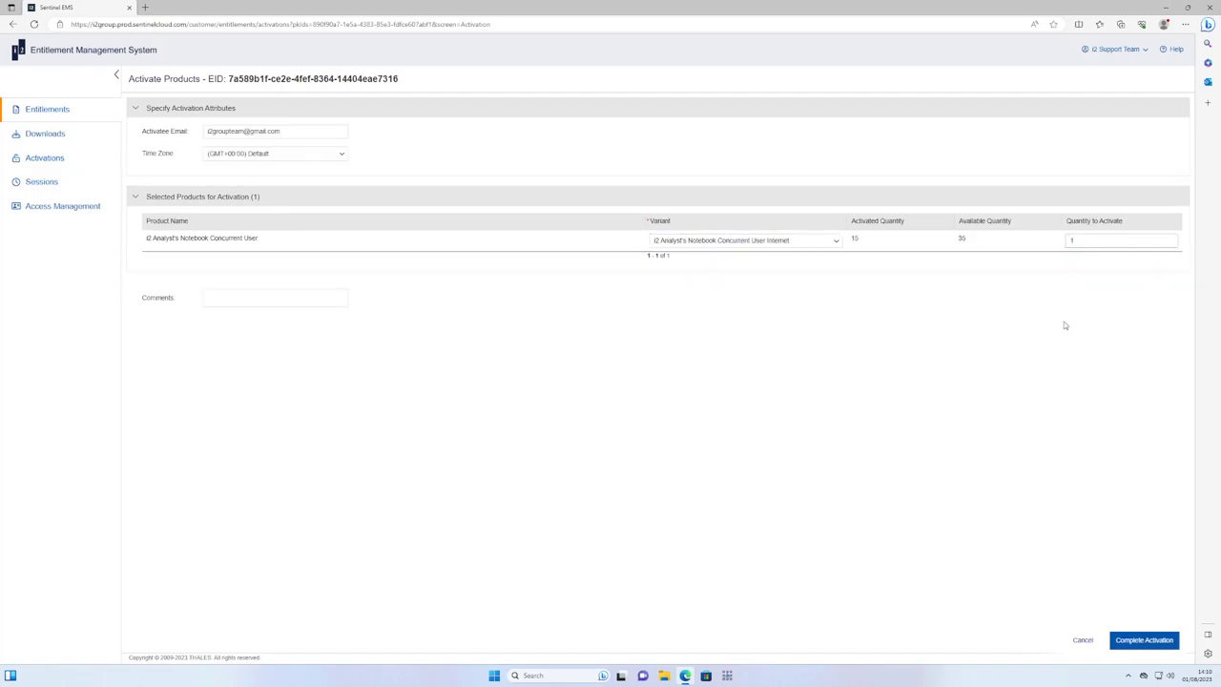
pyautogui.click(1145, 640)
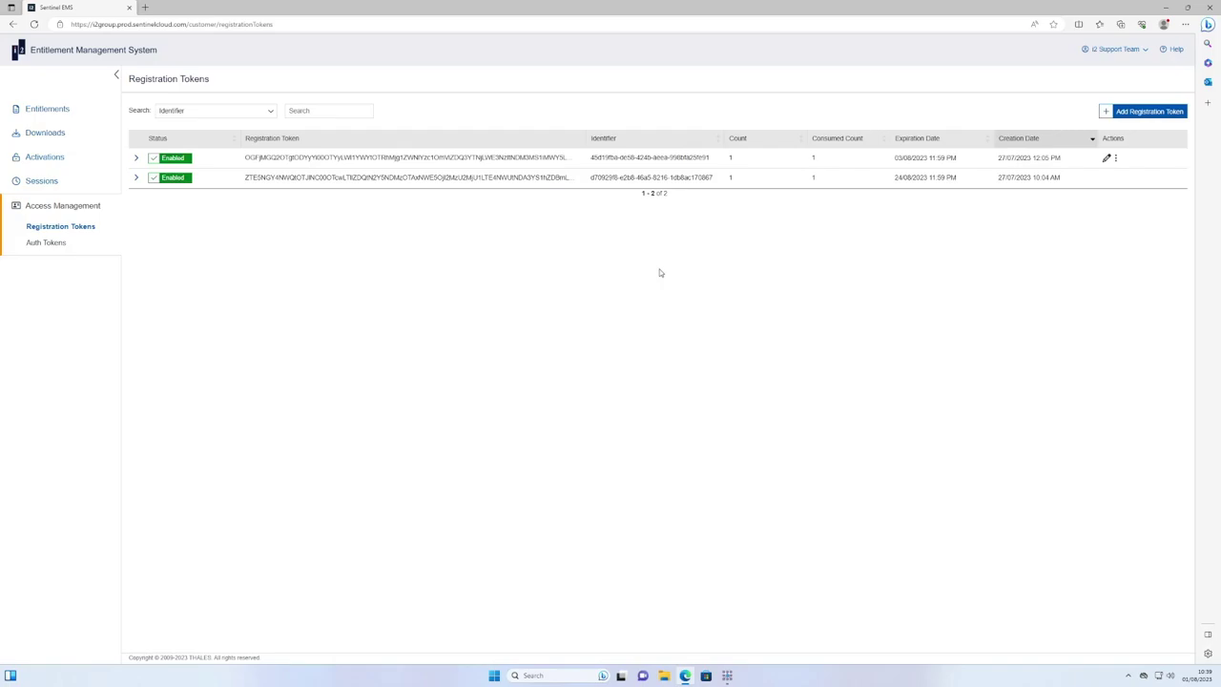
# Add a registration token expiring 29/08/2023 after the 22 November 2023 date is rejected.
pyautogui.click(1114, 114)
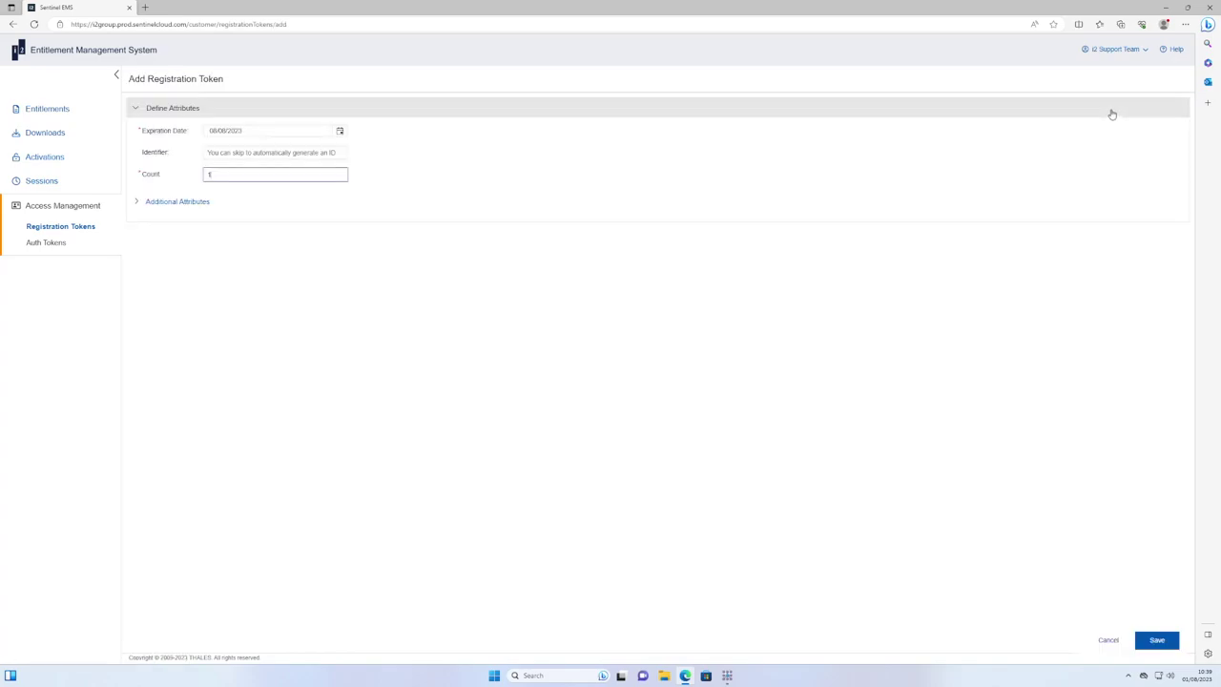
pyautogui.click(343, 134)
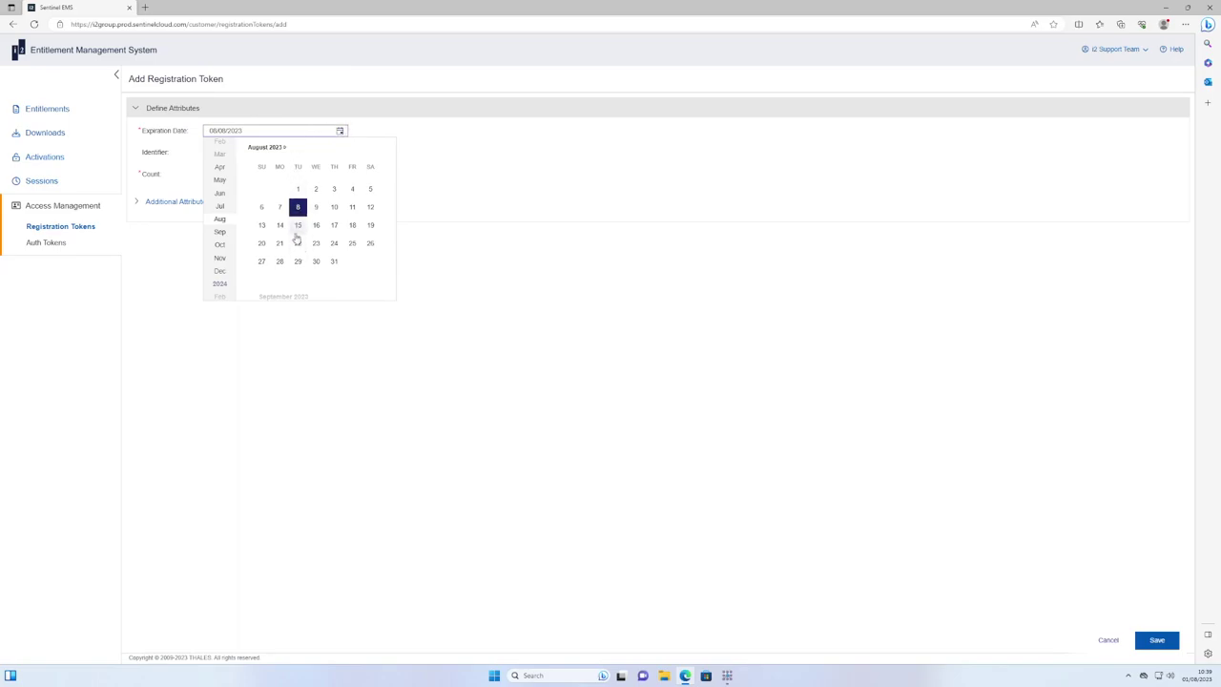
pyautogui.click(220, 258)
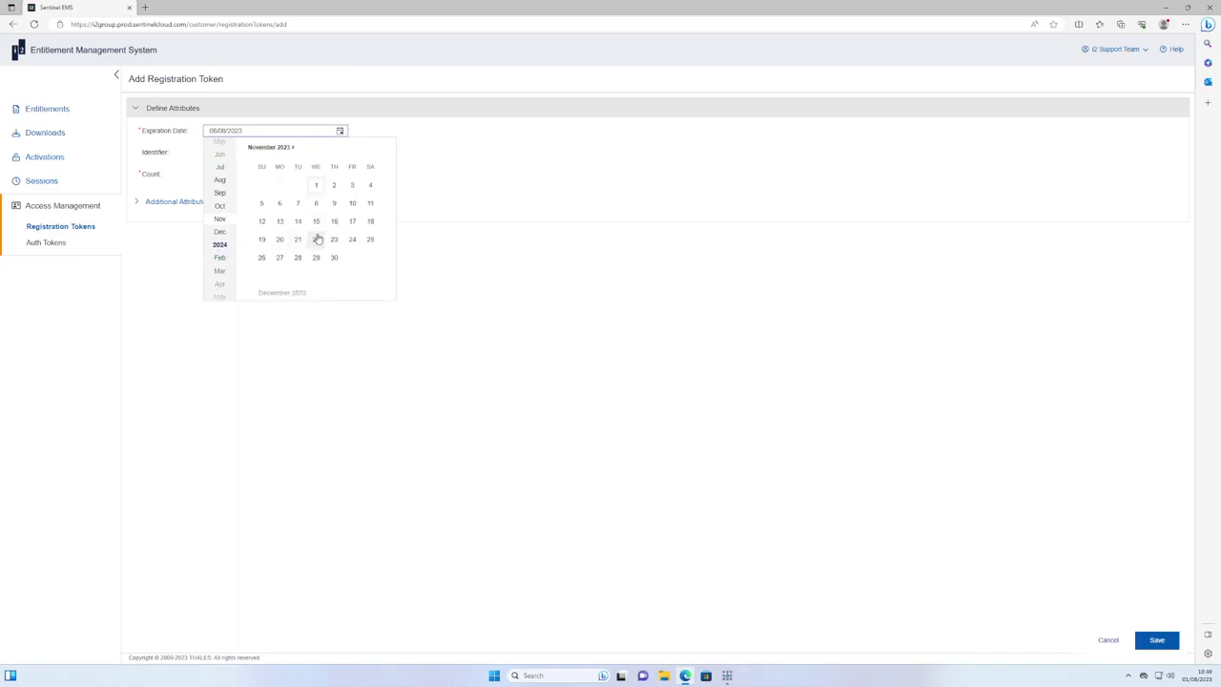
pyautogui.click(315, 238)
pyautogui.click(1156, 640)
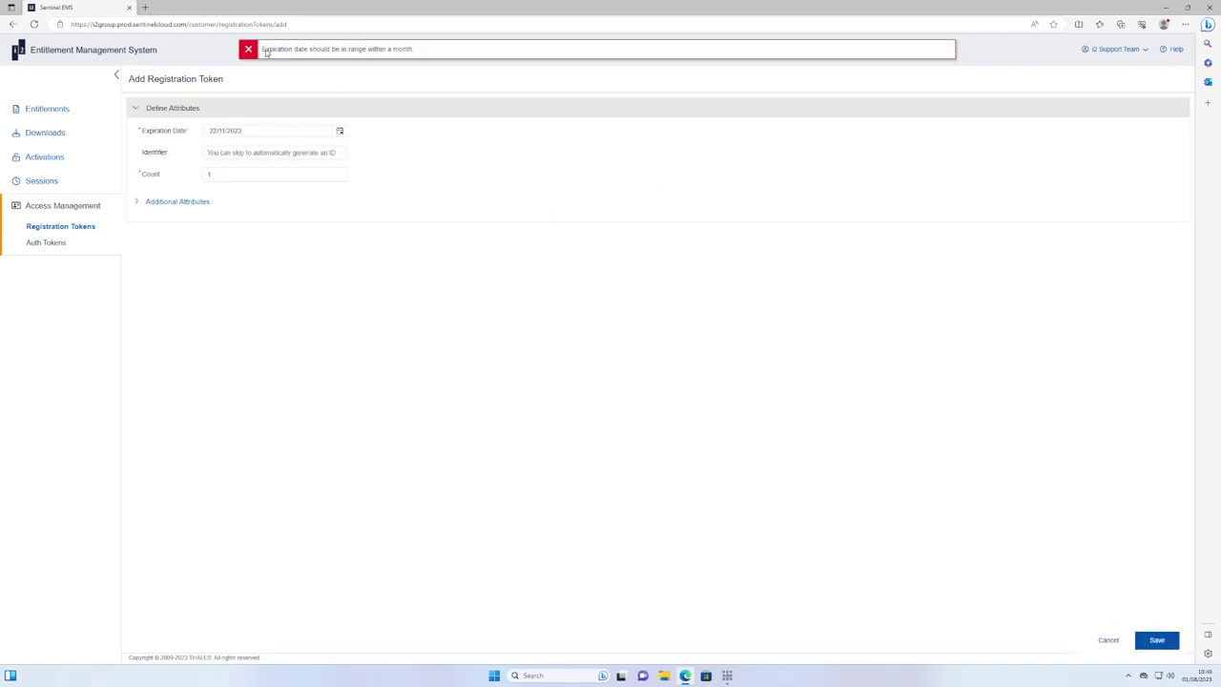
pyautogui.moveTo(266, 51); pyautogui.dragTo(422, 52)
pyautogui.click(276, 51)
pyautogui.click(340, 130)
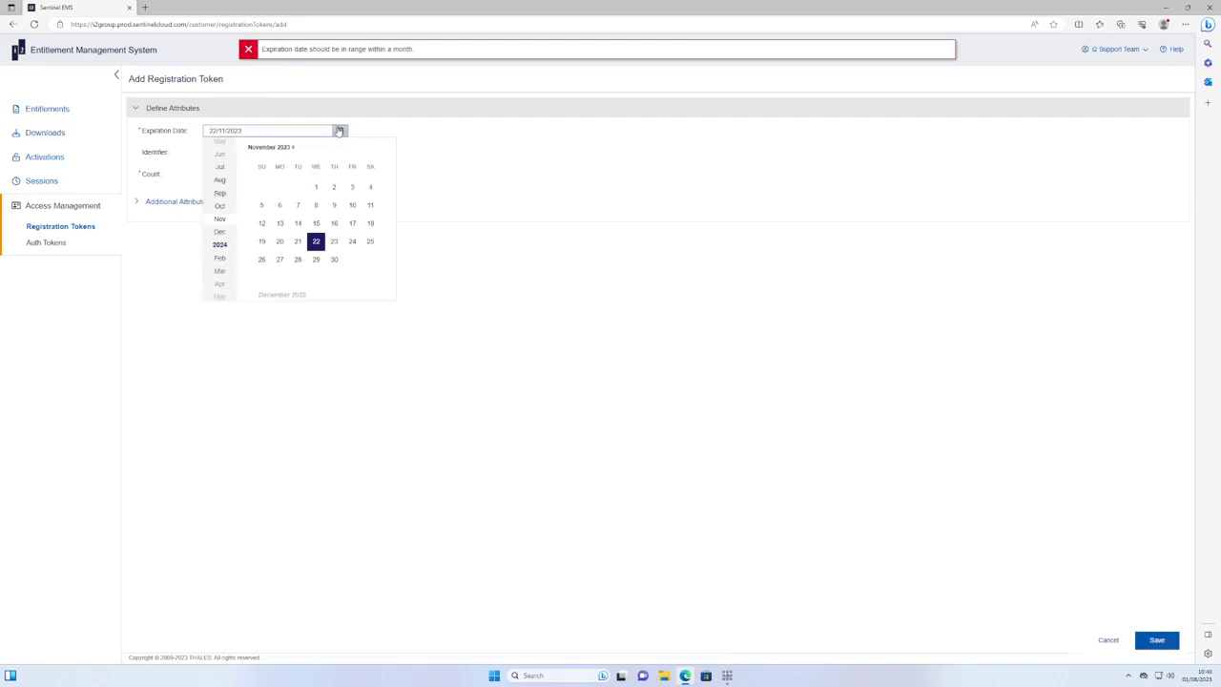
pyautogui.click(297, 258)
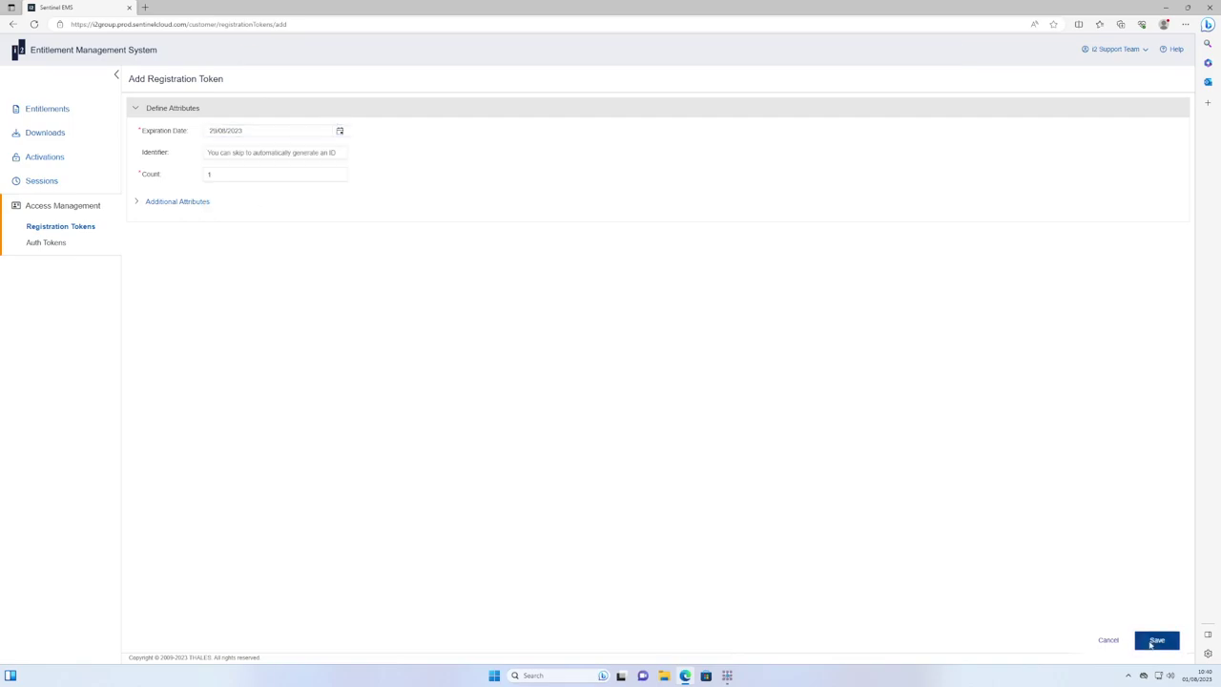
pyautogui.click(1154, 641)
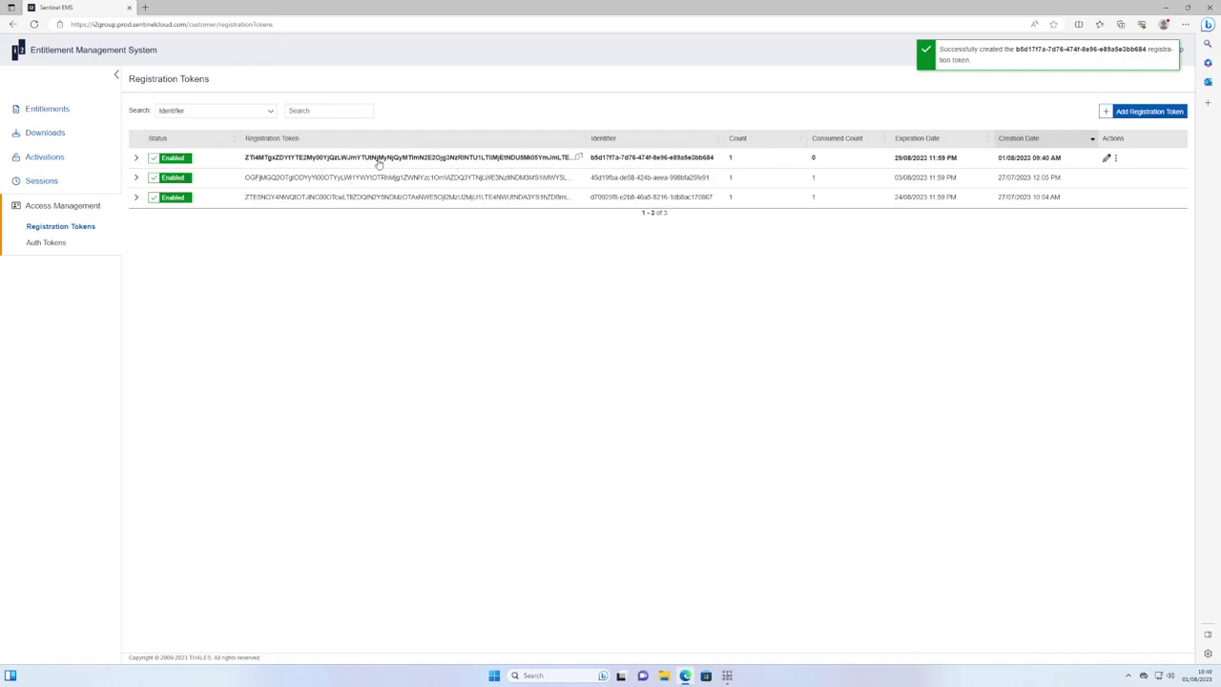
# Copy the new token from EMS, paste it into the Registration token field, and activate.
pyautogui.click(579, 158)
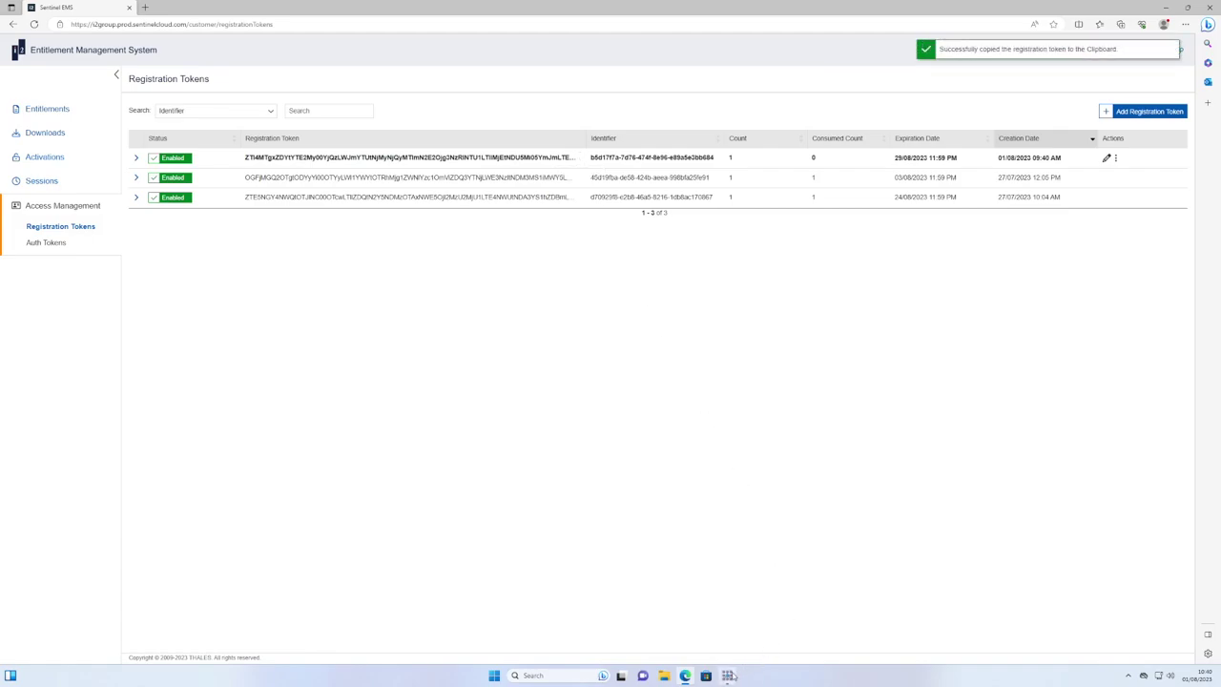
pyautogui.click(728, 675)
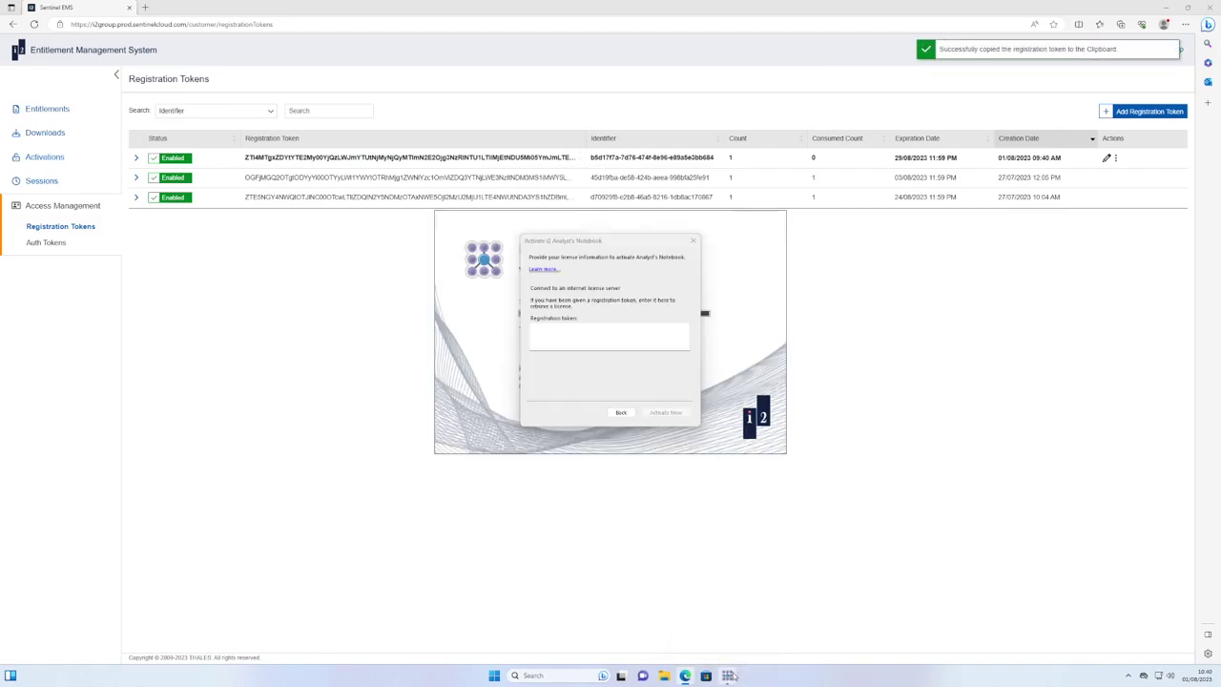
pyautogui.rightClick(596, 339)
pyautogui.click(626, 379)
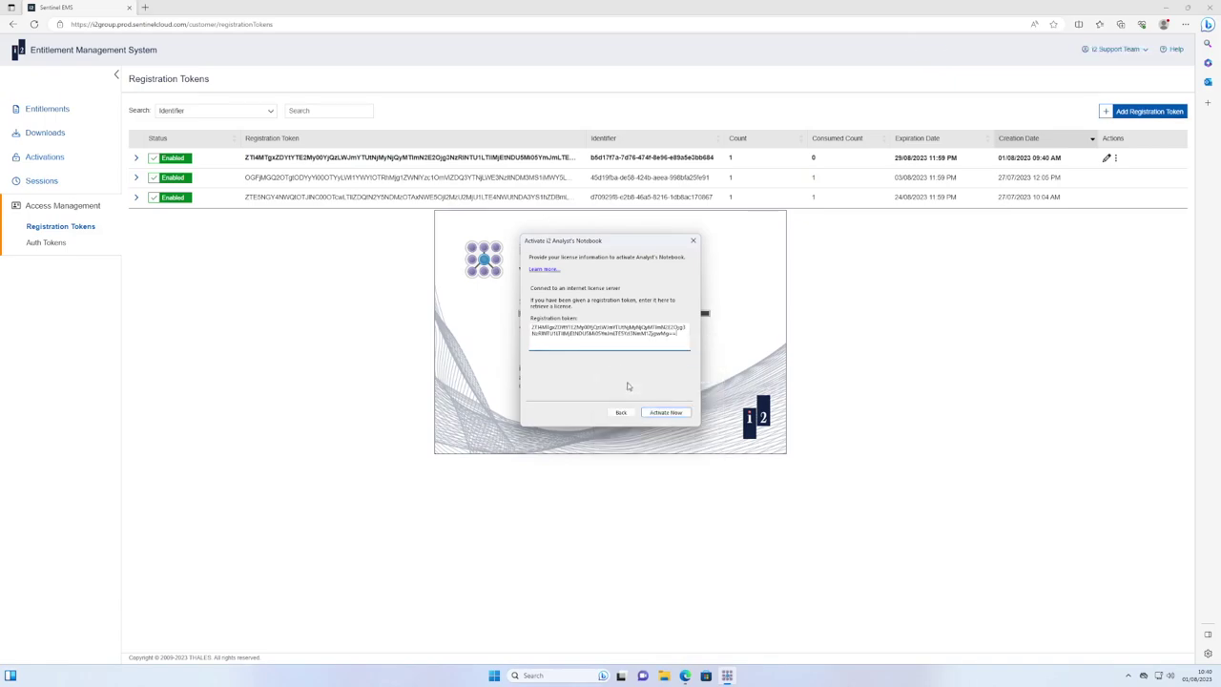
pyautogui.click(666, 413)
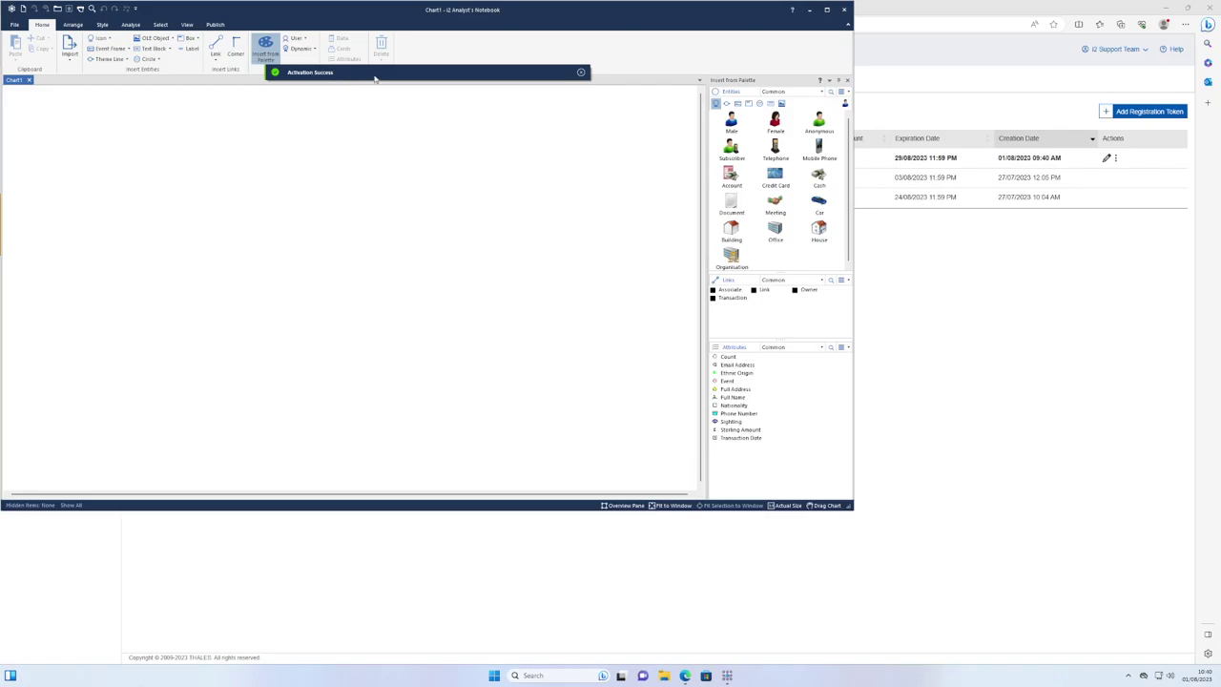
# Close the Activation Success notification.
pyautogui.click(582, 73)
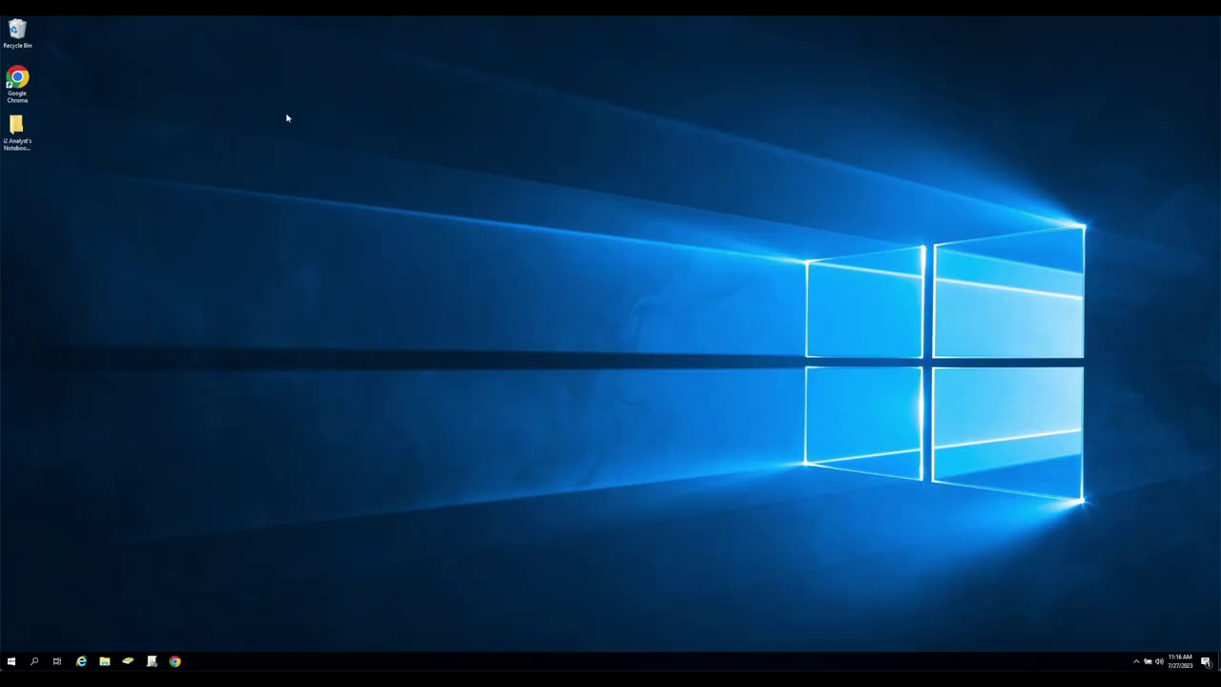
# Run setup from i2 Analyst's Notebook > Entitlement Management > Server > Windows.
pyautogui.doubleClick(17, 129)
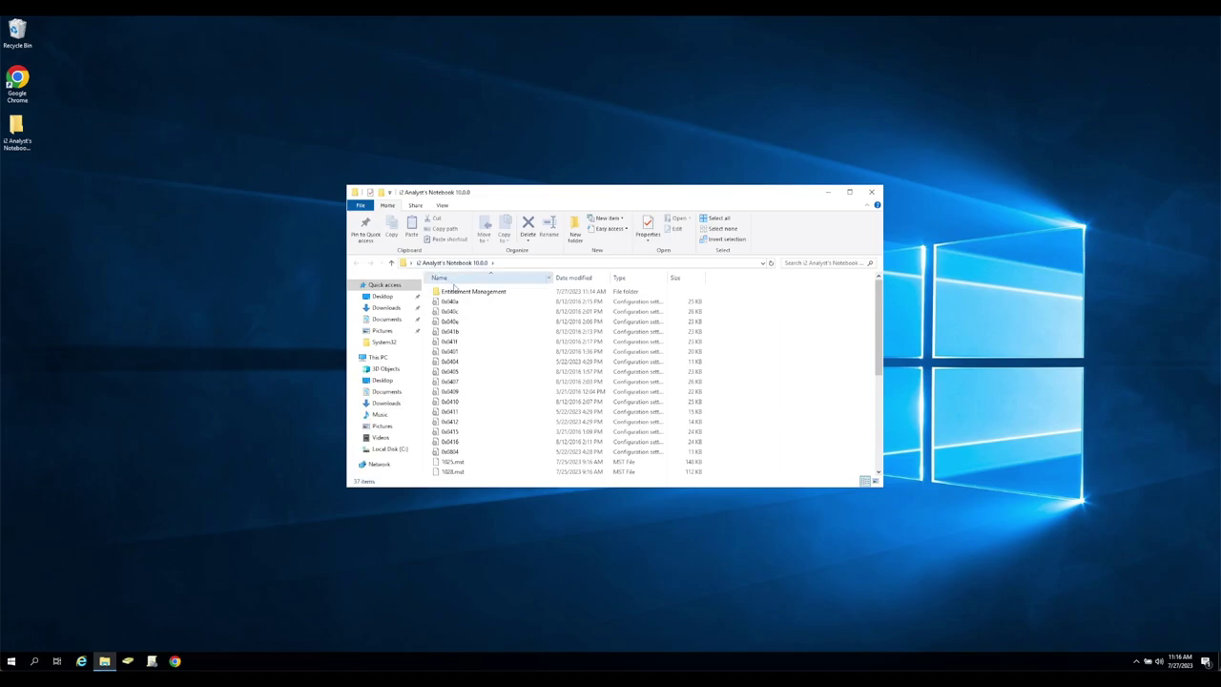
pyautogui.doubleClick(465, 292)
pyautogui.doubleClick(463, 292)
pyautogui.doubleClick(458, 311)
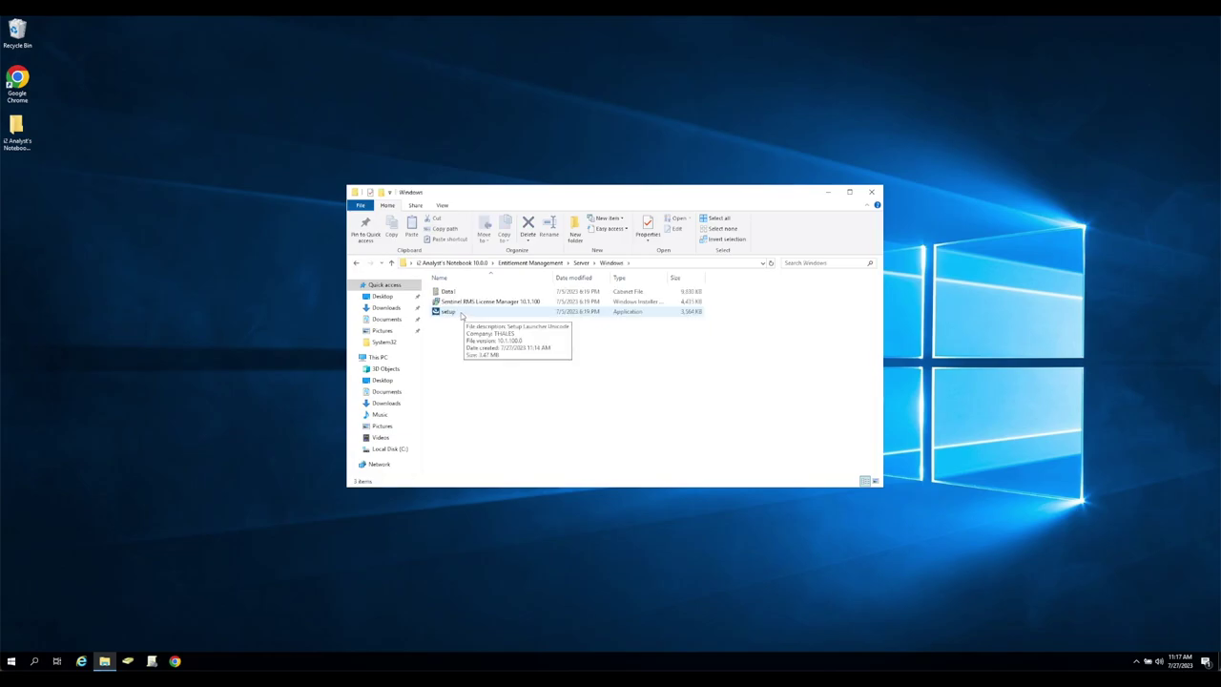
pyautogui.doubleClick(459, 313)
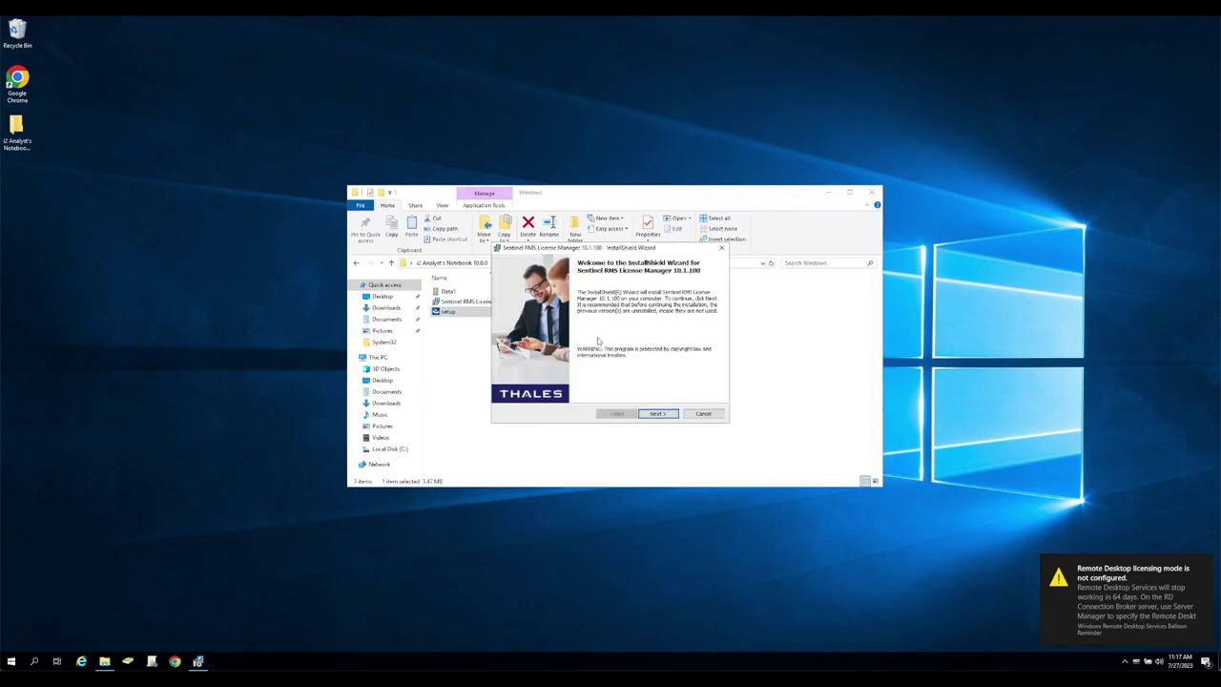
# Accept the licence agreement, keep the default folder, and choose the Custom setup type.
pyautogui.click(1206, 564)
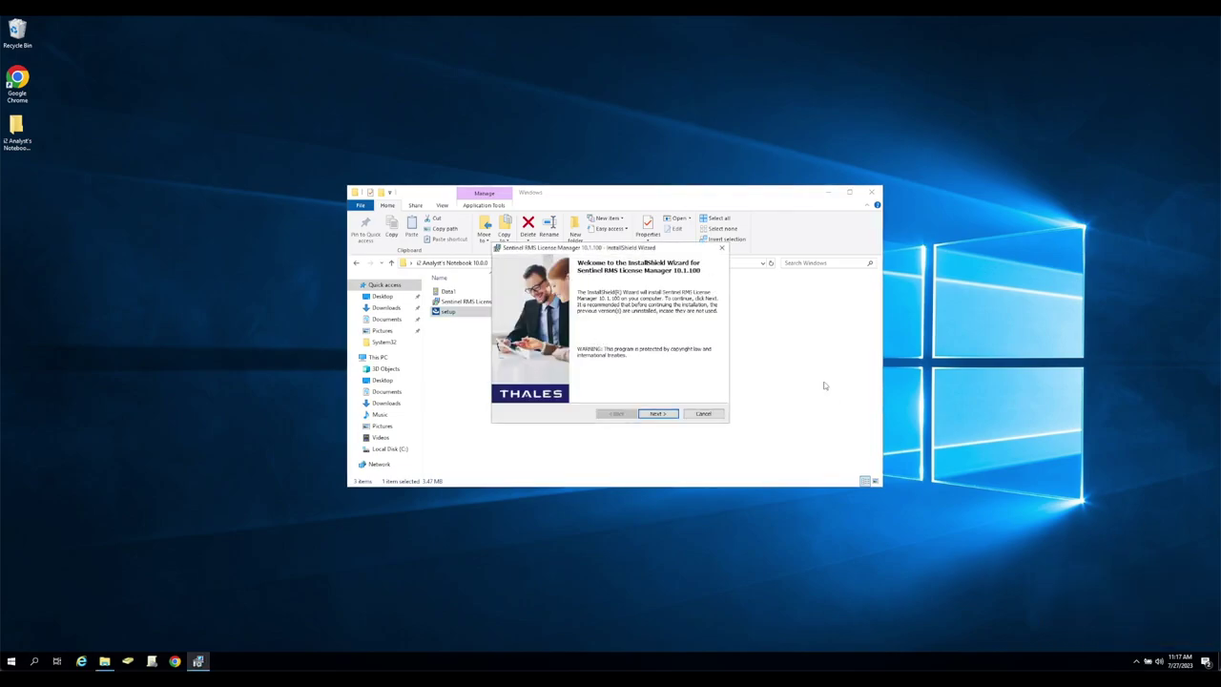
pyautogui.click(658, 413)
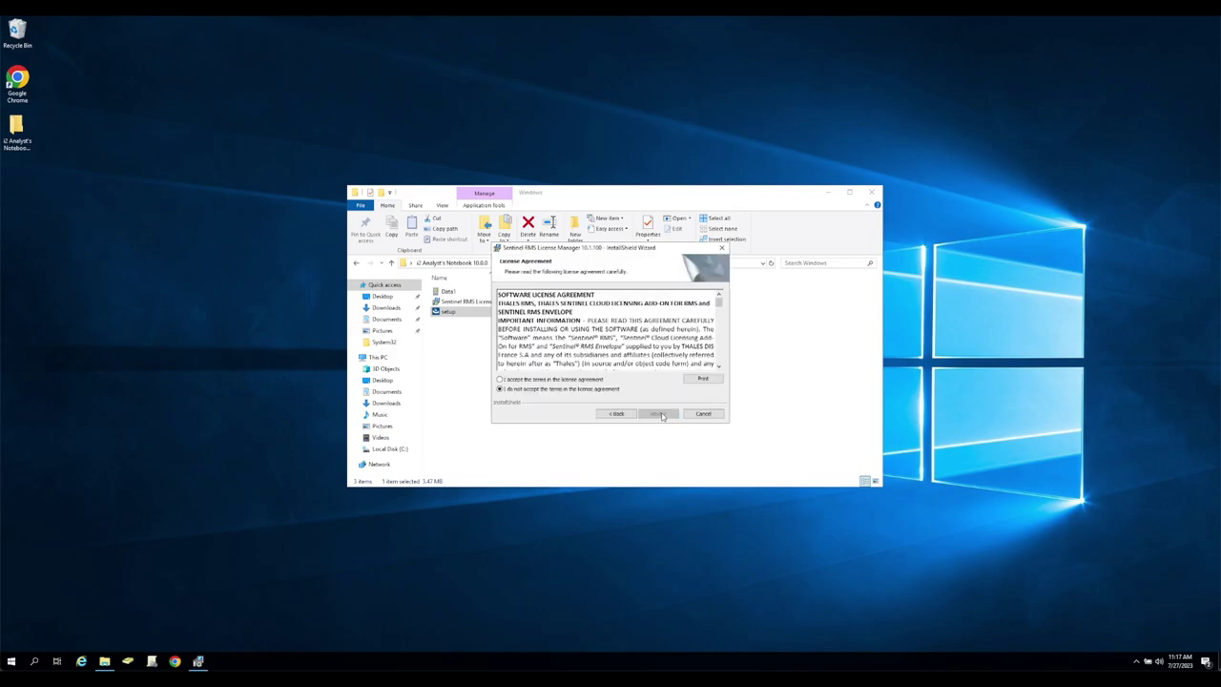
pyautogui.click(590, 381)
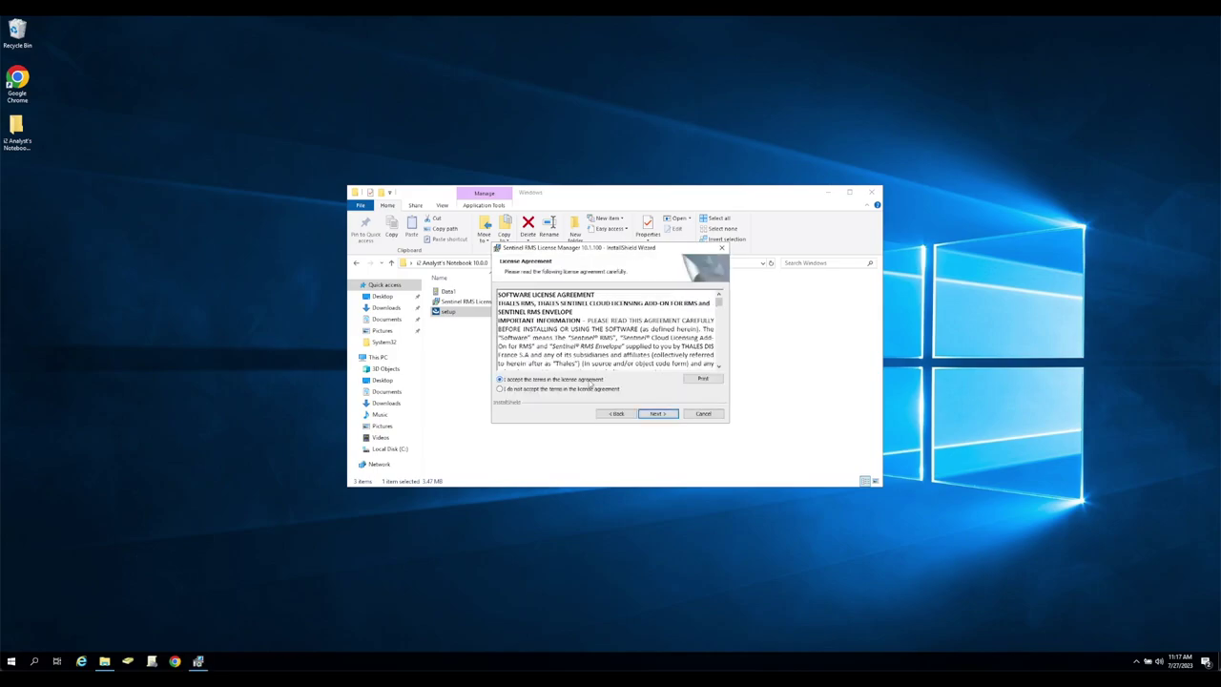
pyautogui.click(658, 413)
pyautogui.click(665, 415)
pyautogui.click(658, 413)
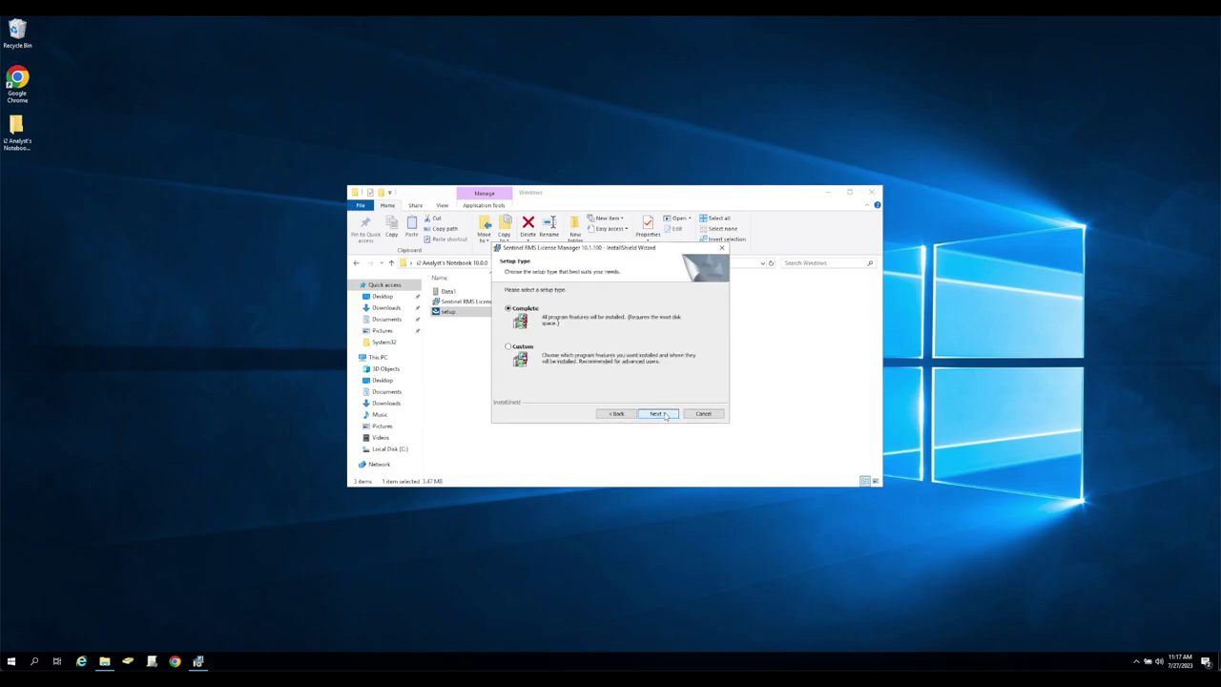
pyautogui.click(530, 351)
pyautogui.click(672, 414)
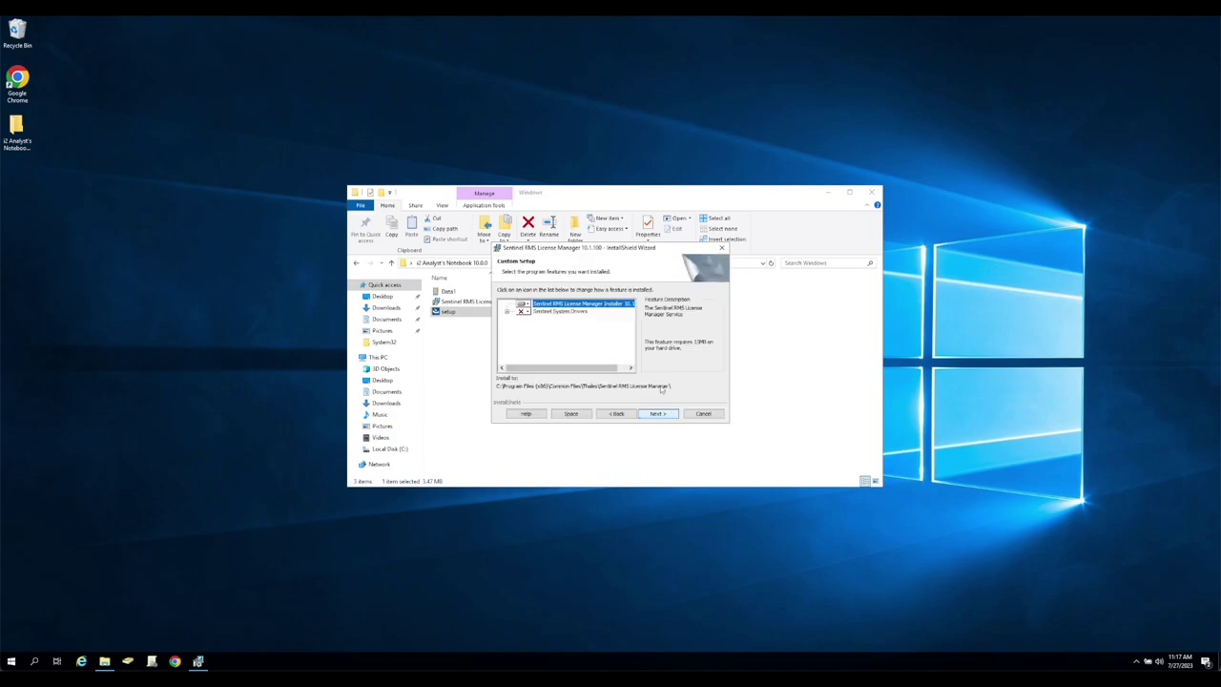
# Keep the firewall unblocked, install License Manager 10.1.100, and finish the wizard.
pyautogui.click(506, 312)
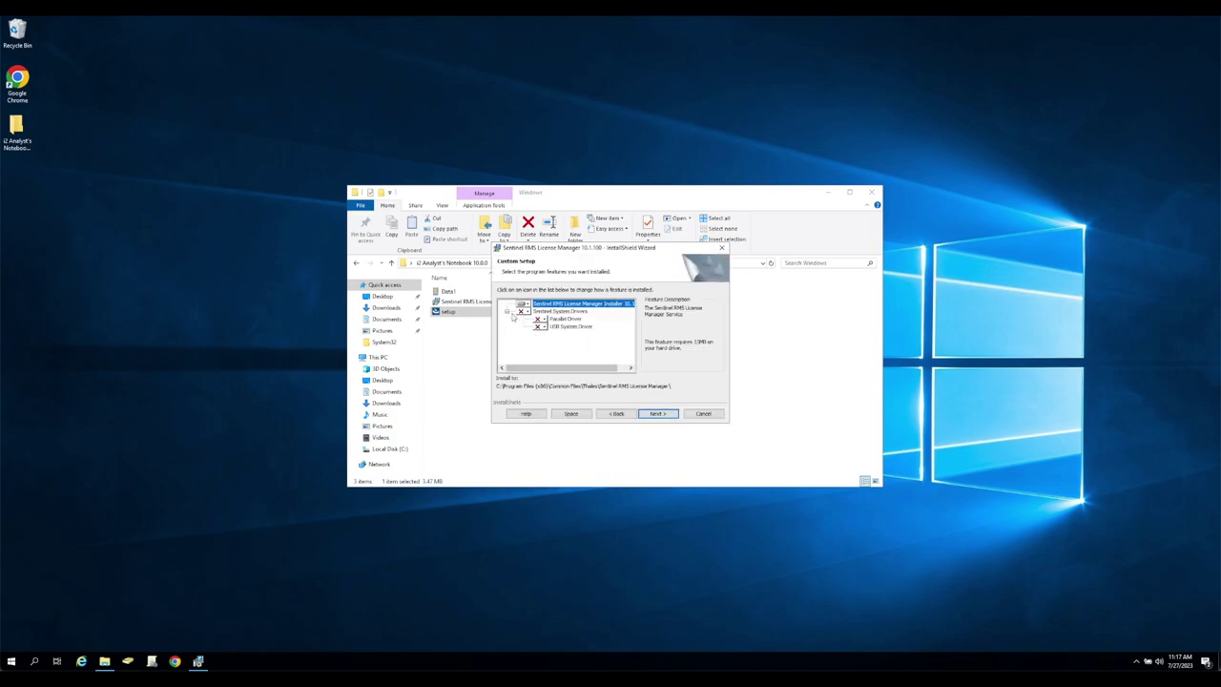
pyautogui.click(616, 413)
pyautogui.click(530, 346)
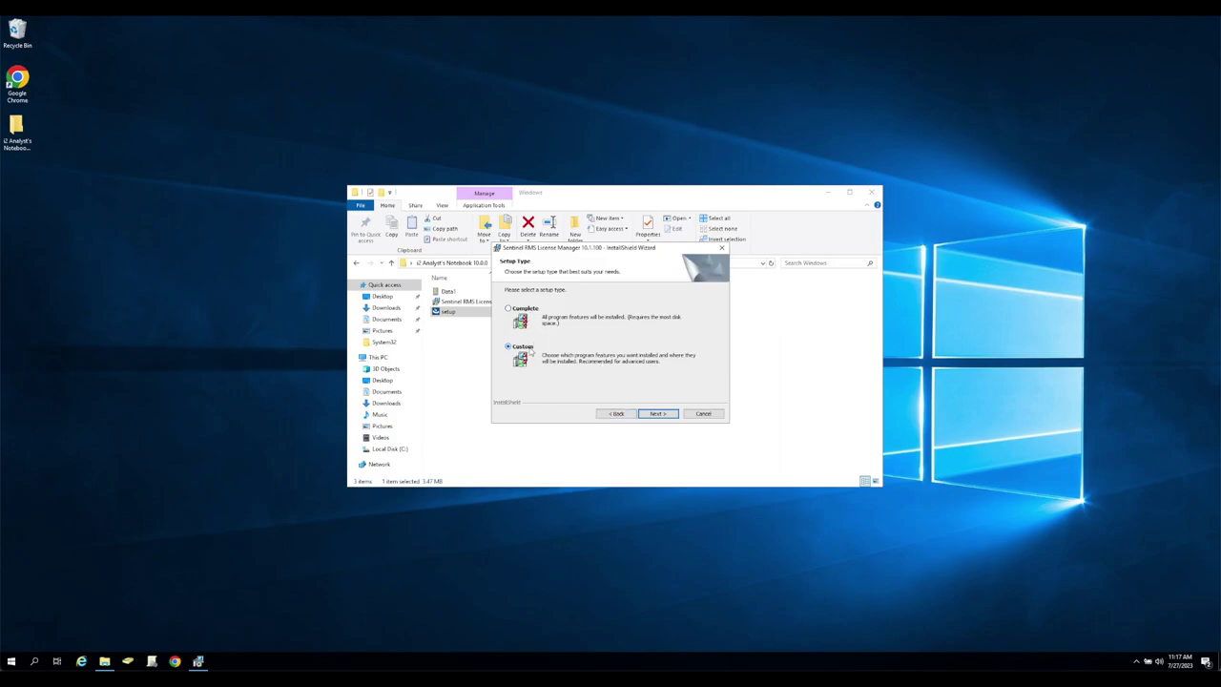
pyautogui.click(660, 414)
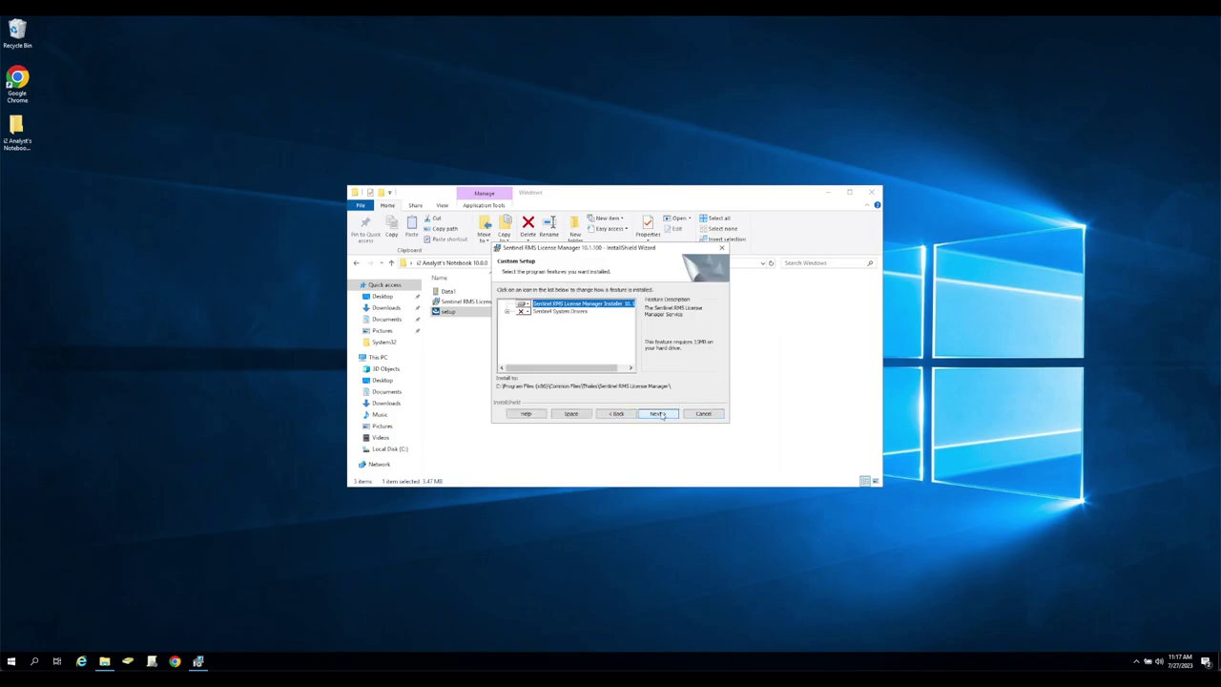
pyautogui.click(662, 413)
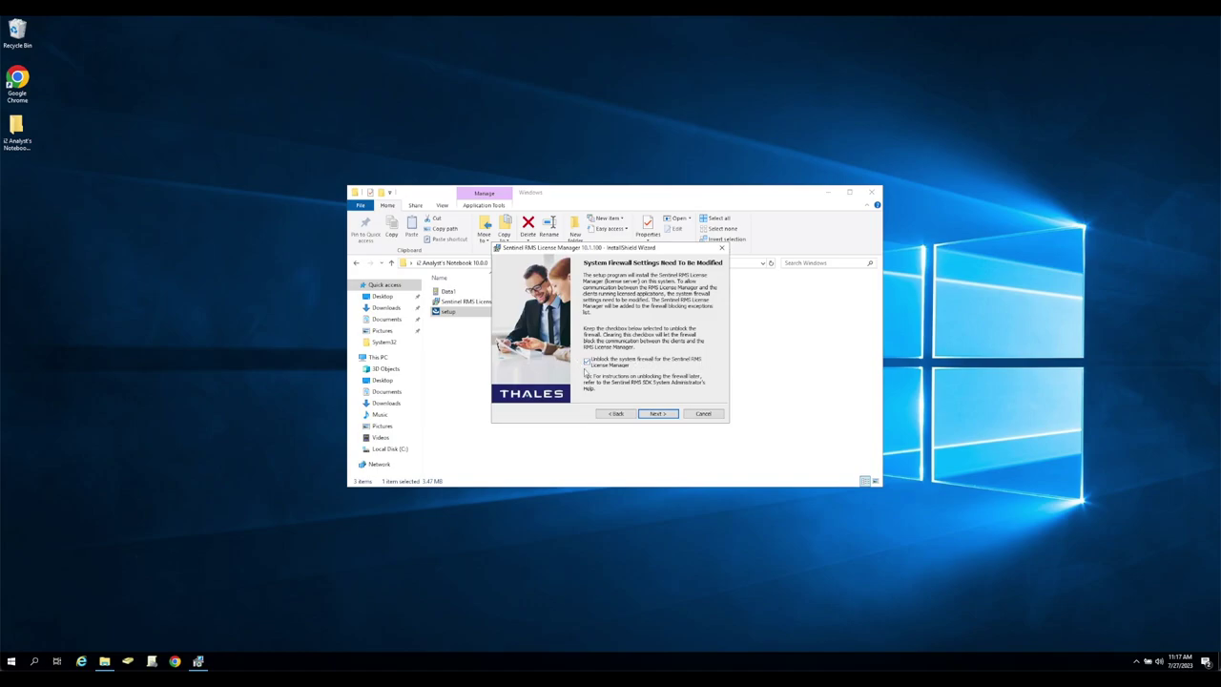
pyautogui.click(659, 414)
pyautogui.click(658, 414)
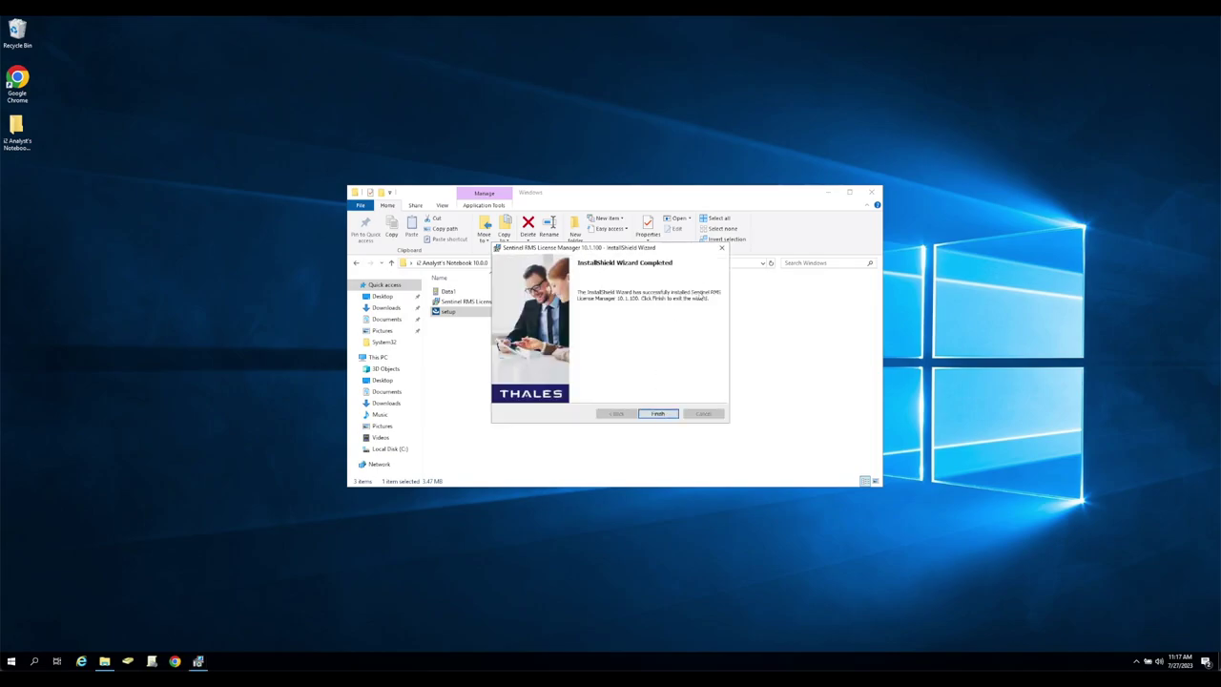
pyautogui.click(658, 414)
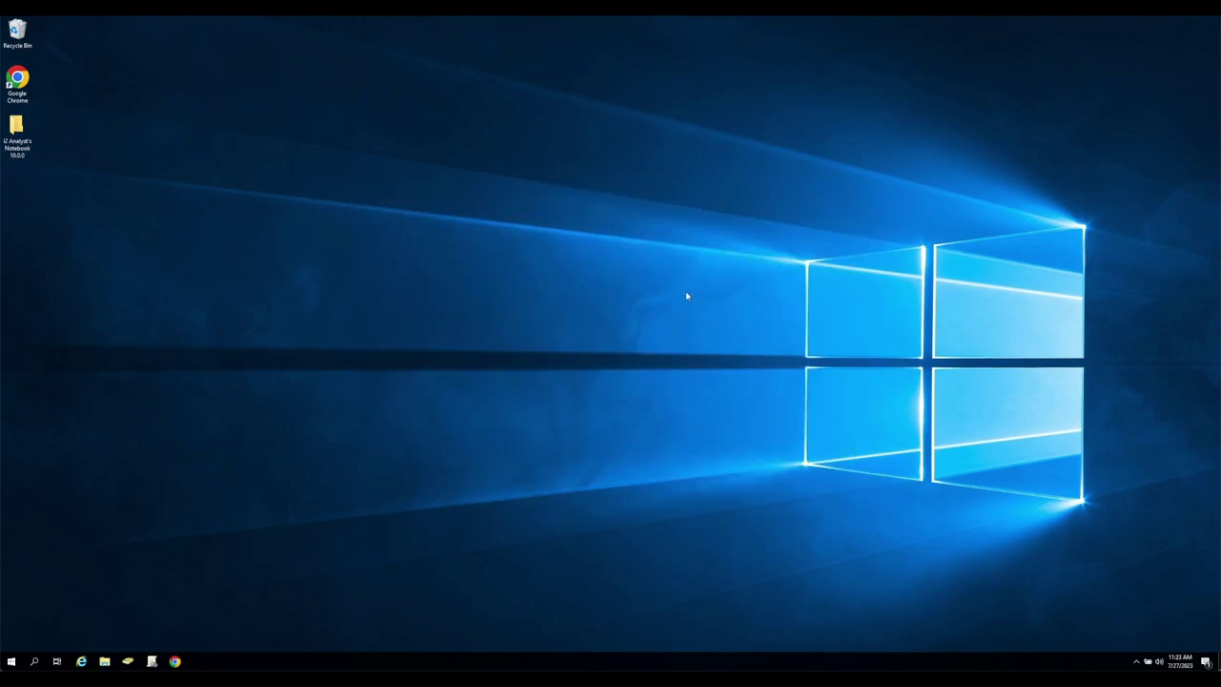
# Open services.msc and restart the Sentinel RMS License Manager service.
pyautogui.press('super+r')
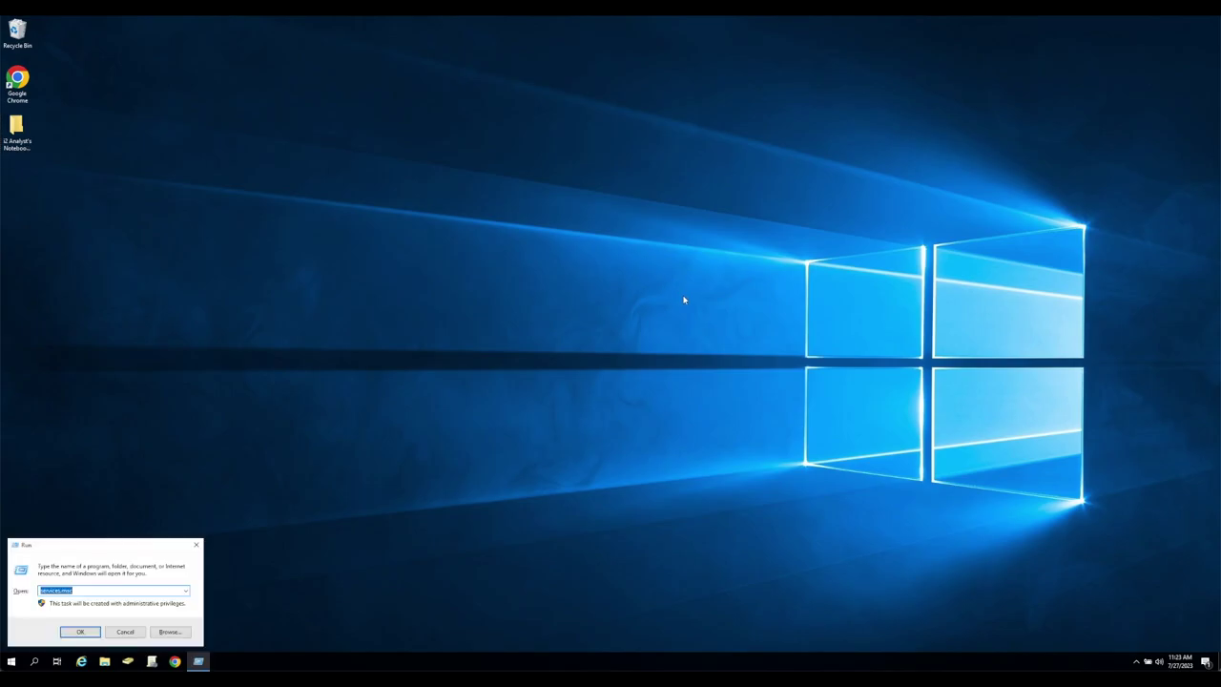
pyautogui.press('Return')
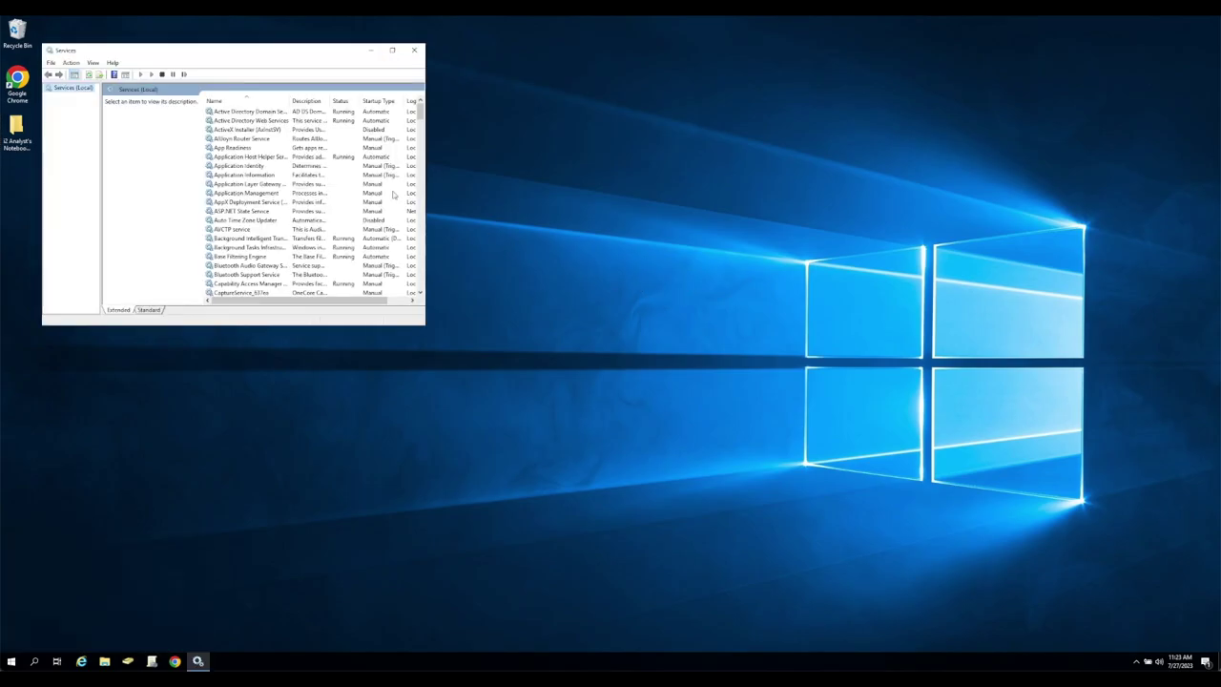
pyautogui.scroll(-4, 243, 202)
pyautogui.scroll(-12, 245, 202)
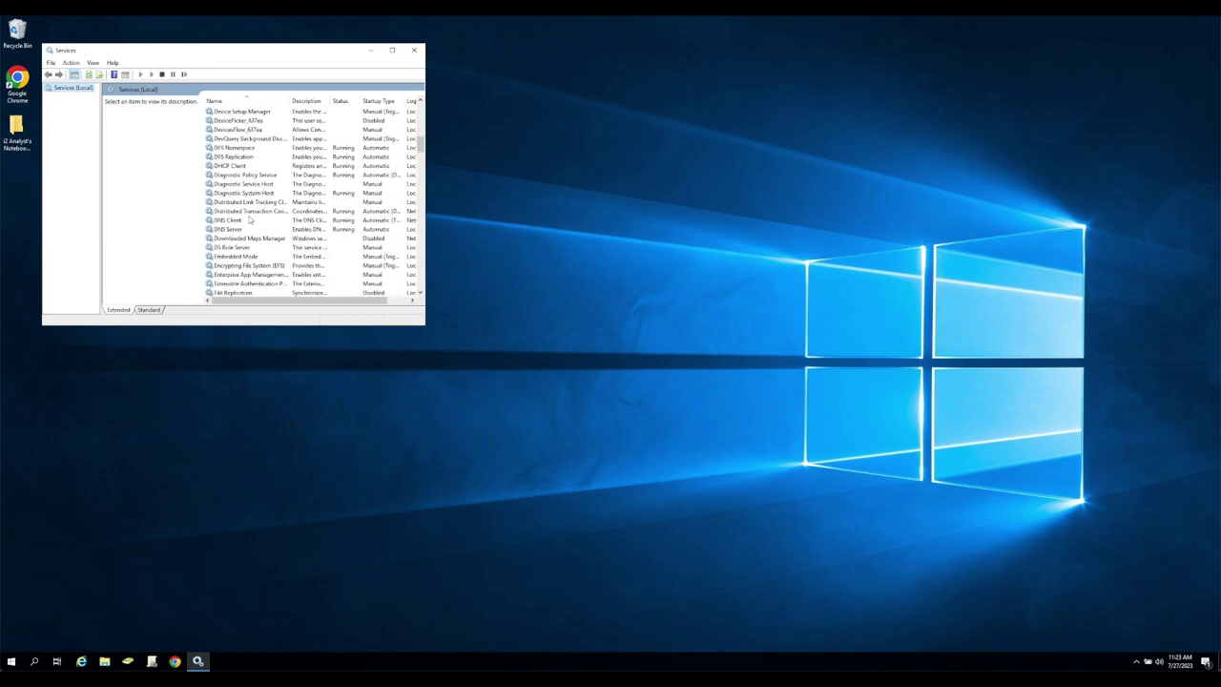
pyautogui.scroll(-15, 249, 219)
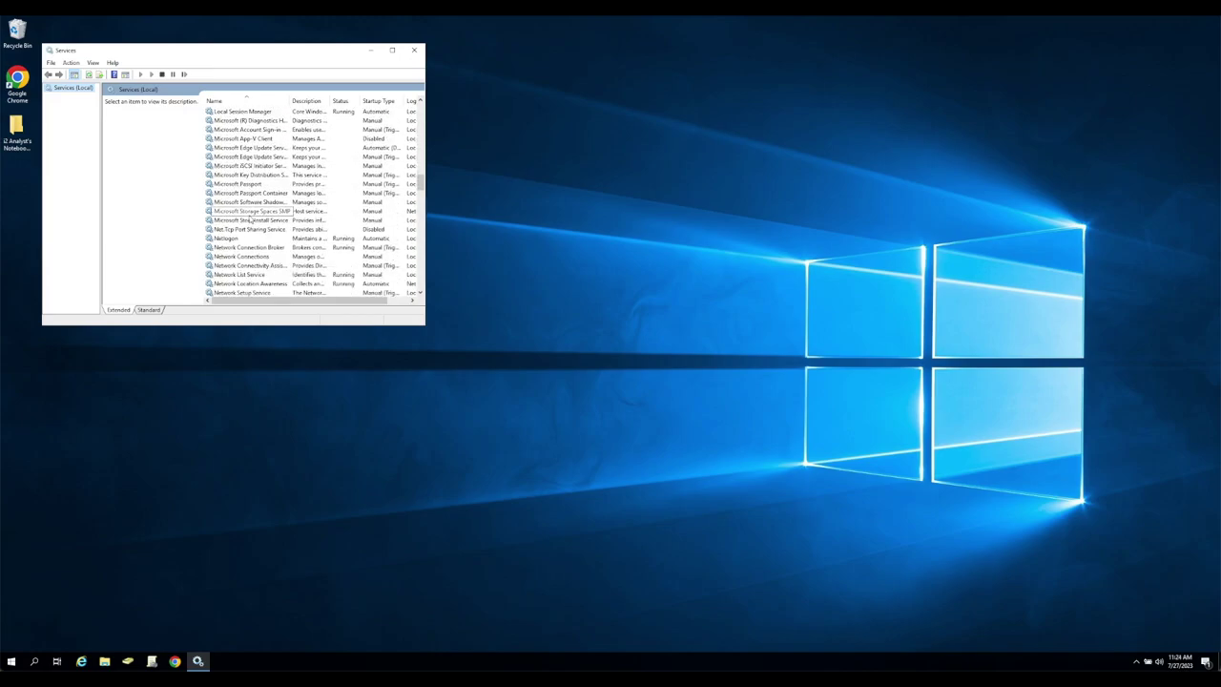
pyautogui.scroll(-9, 250, 222)
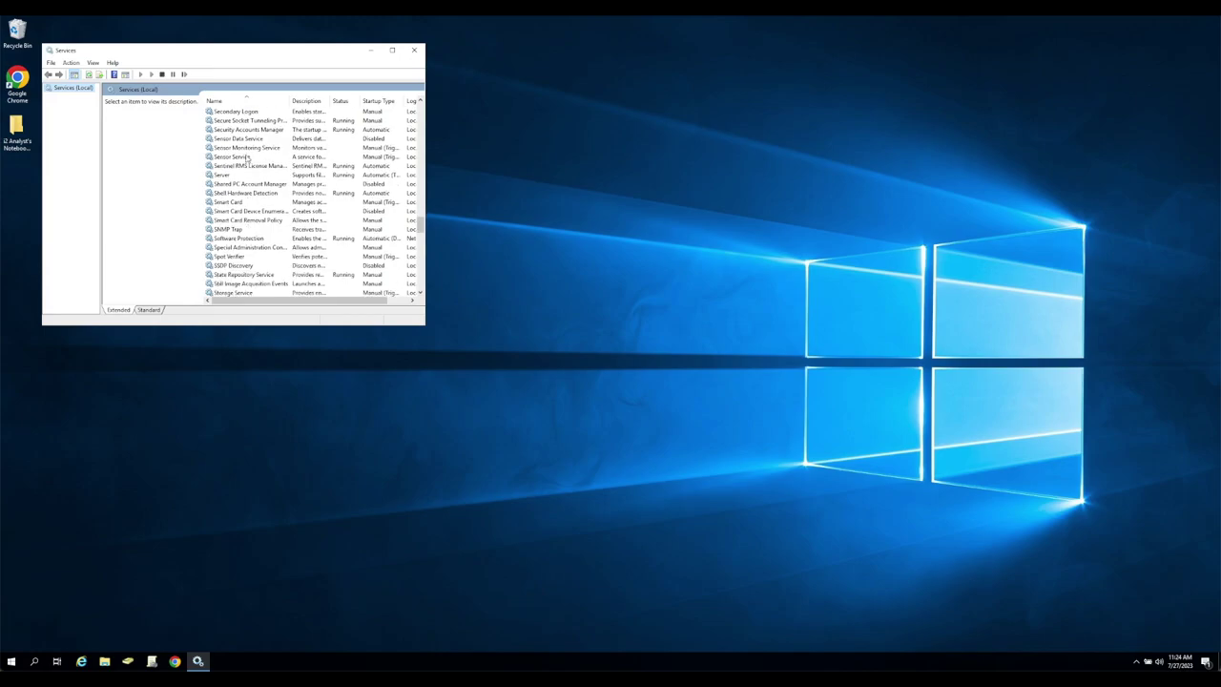
pyautogui.click(242, 167)
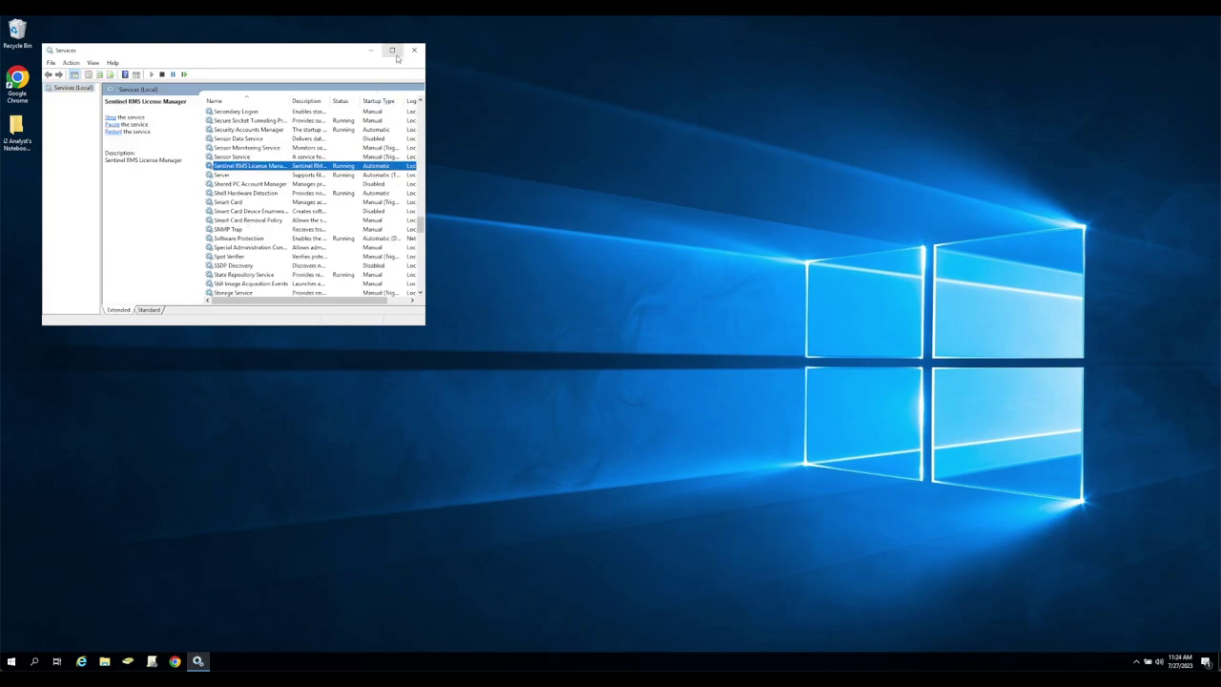
pyautogui.click(391, 50)
pyautogui.doubleClick(245, 68)
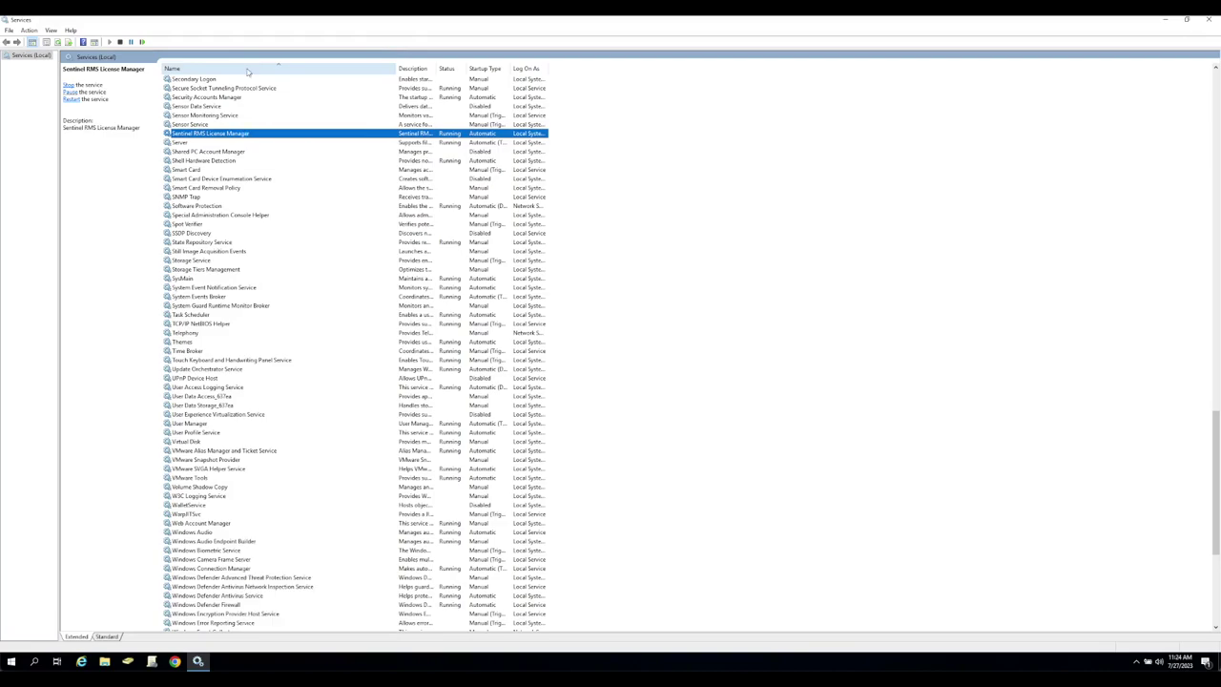
pyautogui.rightClick(450, 136)
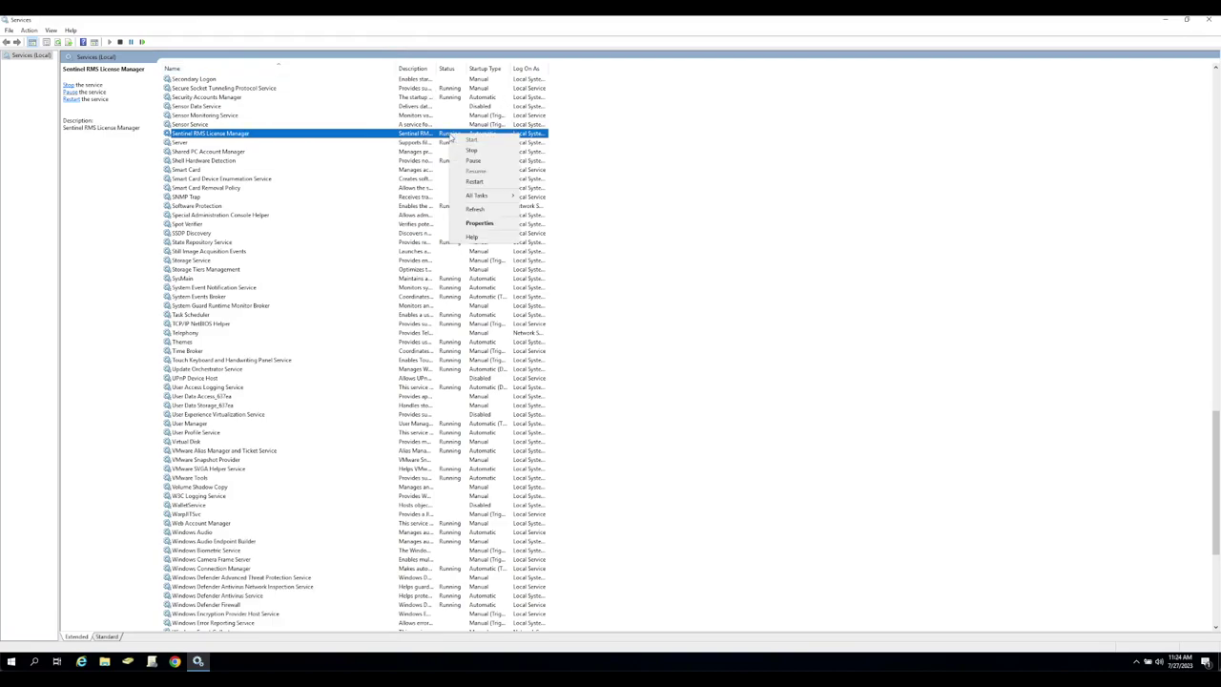
pyautogui.click(485, 187)
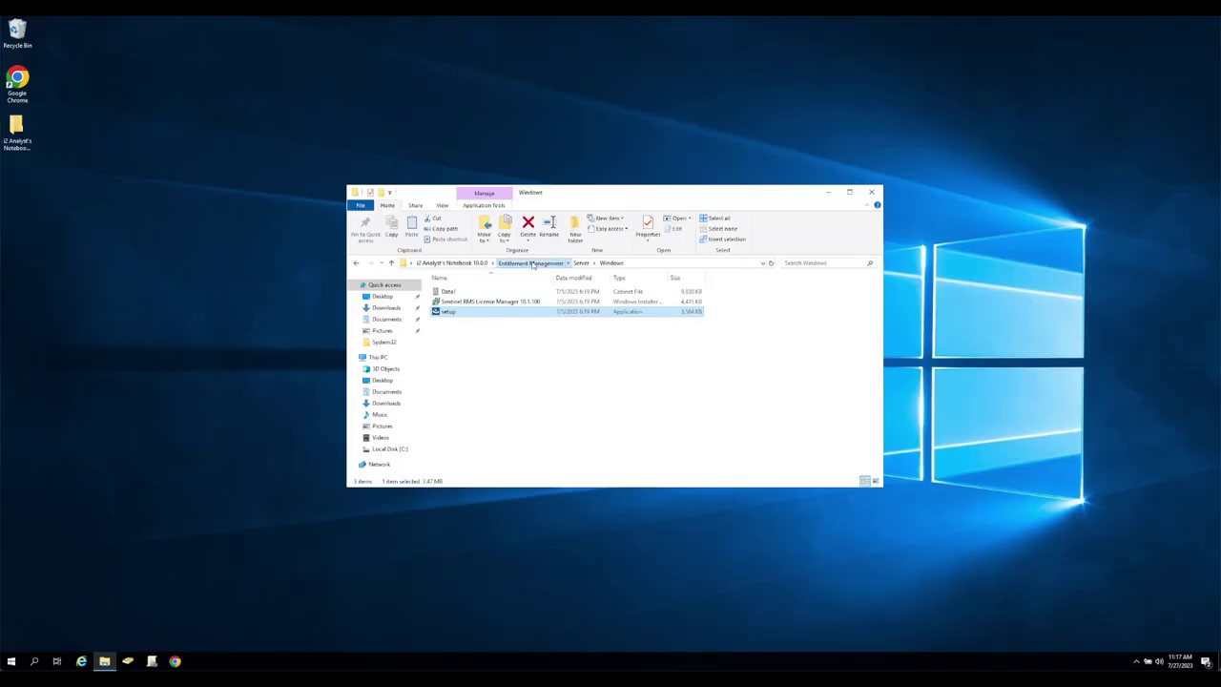
# Run WlmAdmin.exe from Entitlement Management > Utils > Windows > WLMAdmin.
pyautogui.click(530, 263)
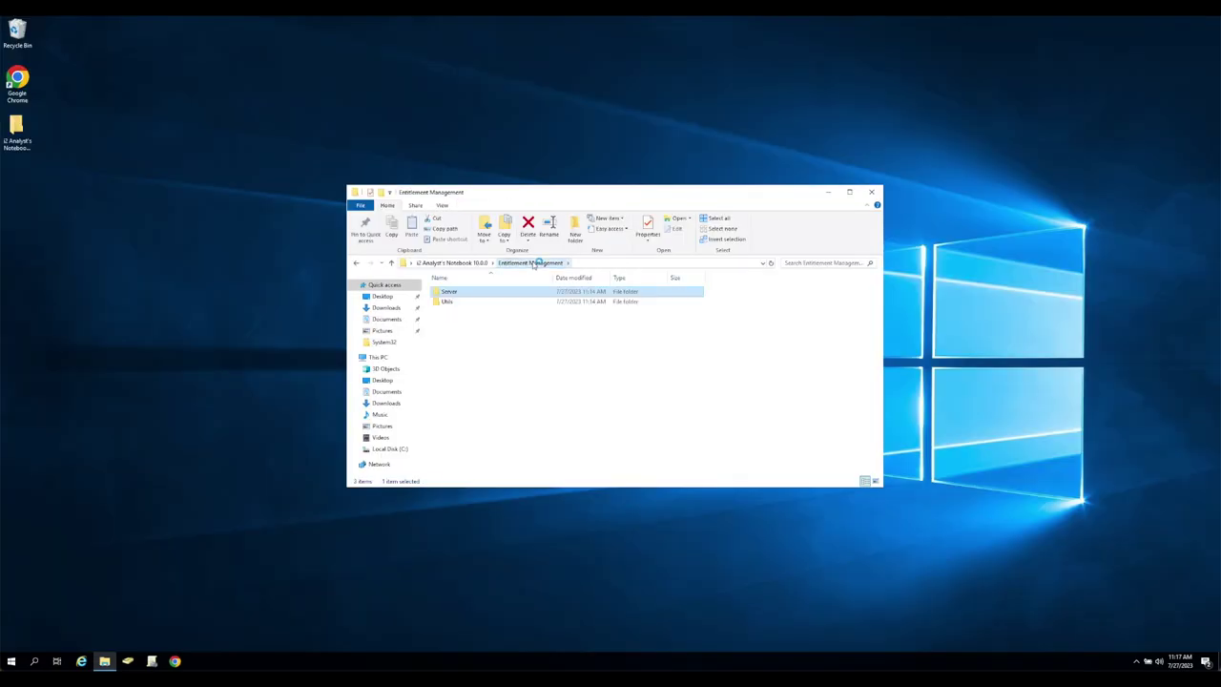
pyautogui.doubleClick(445, 300)
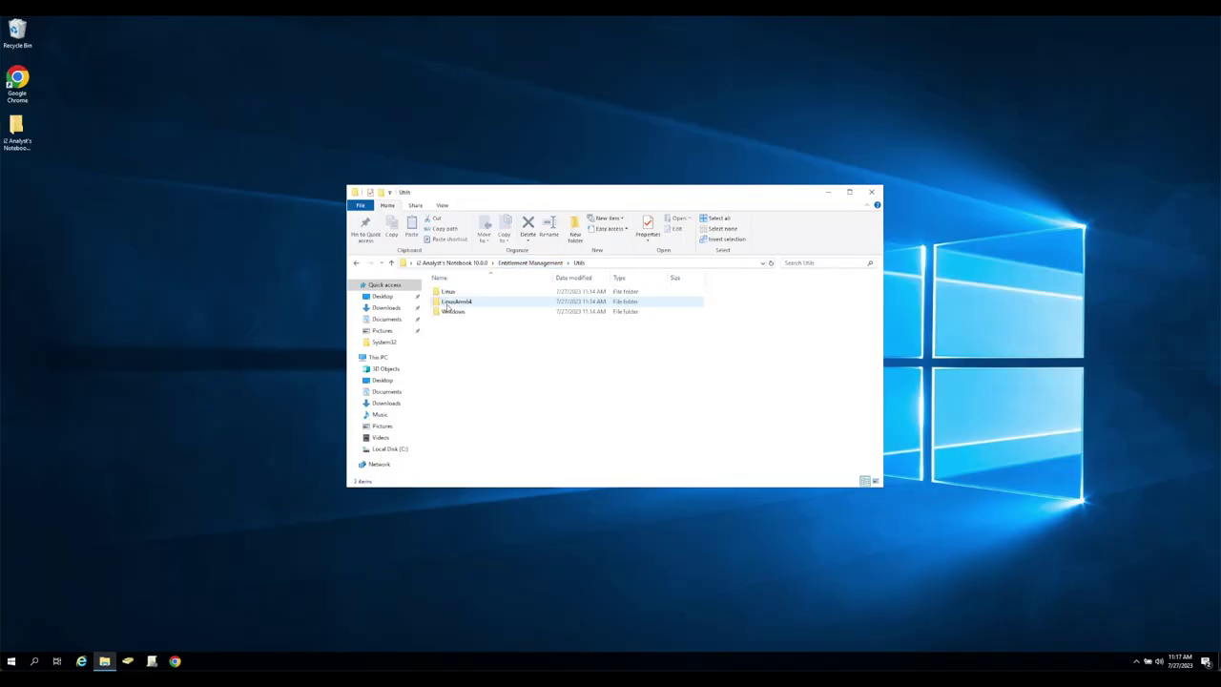
pyautogui.doubleClick(466, 312)
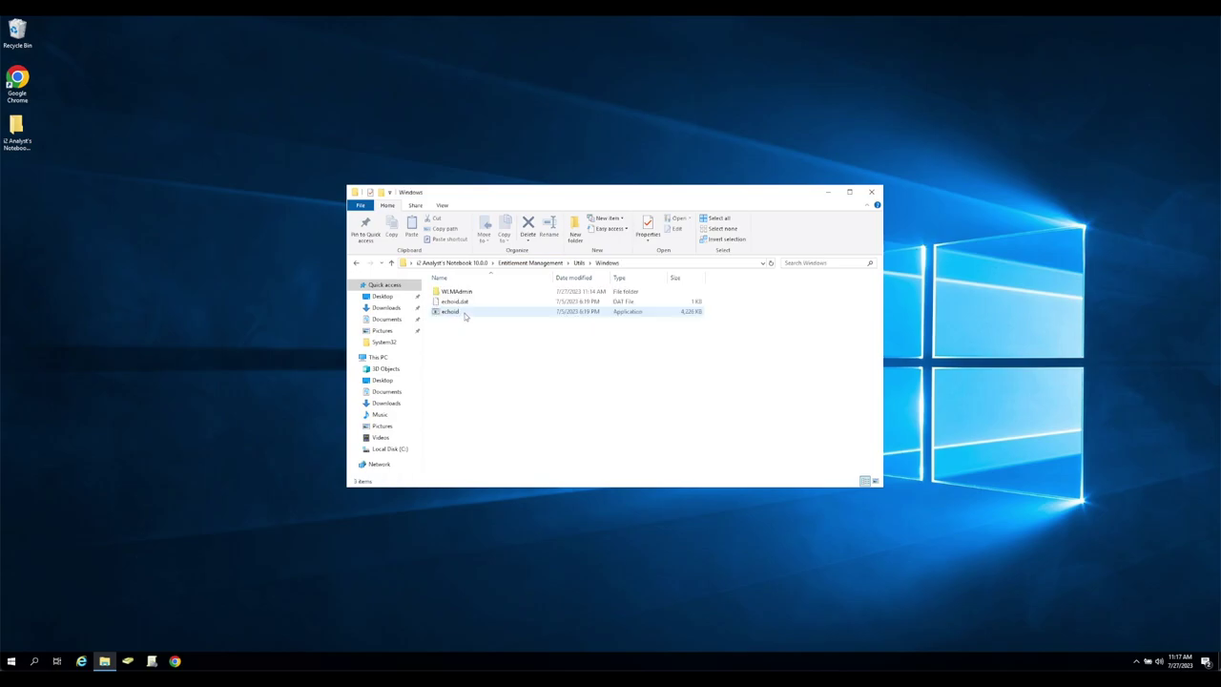
pyautogui.doubleClick(468, 292)
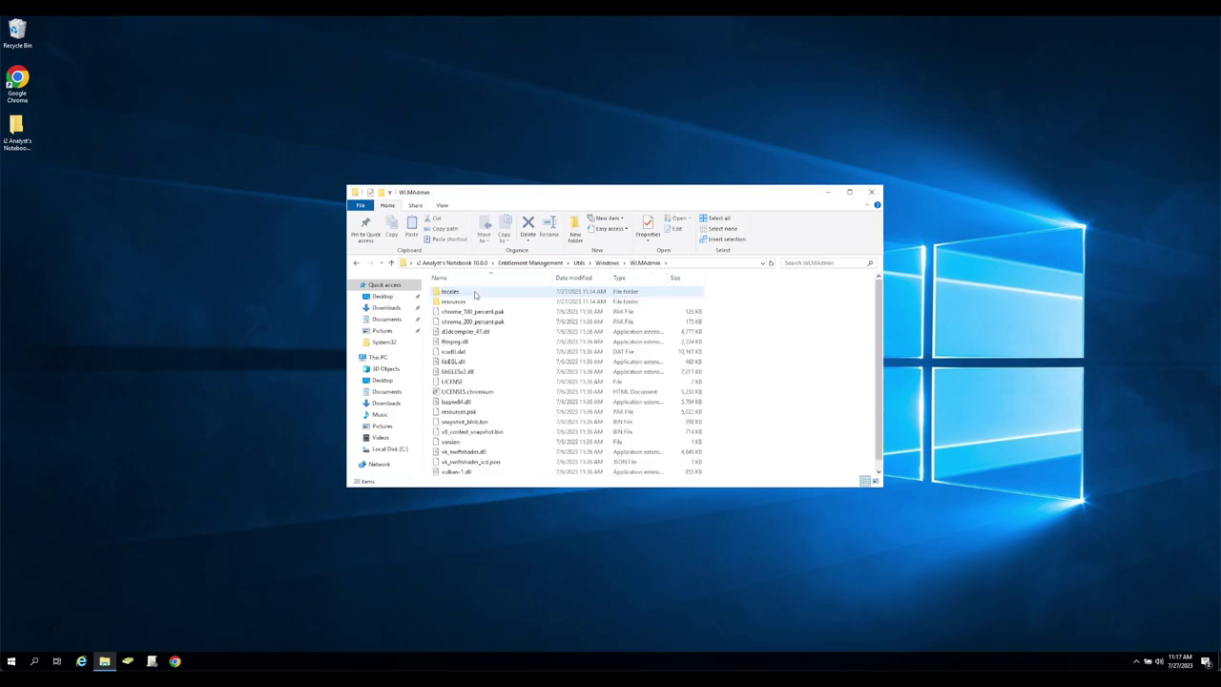
pyautogui.scroll(-1, 474, 305)
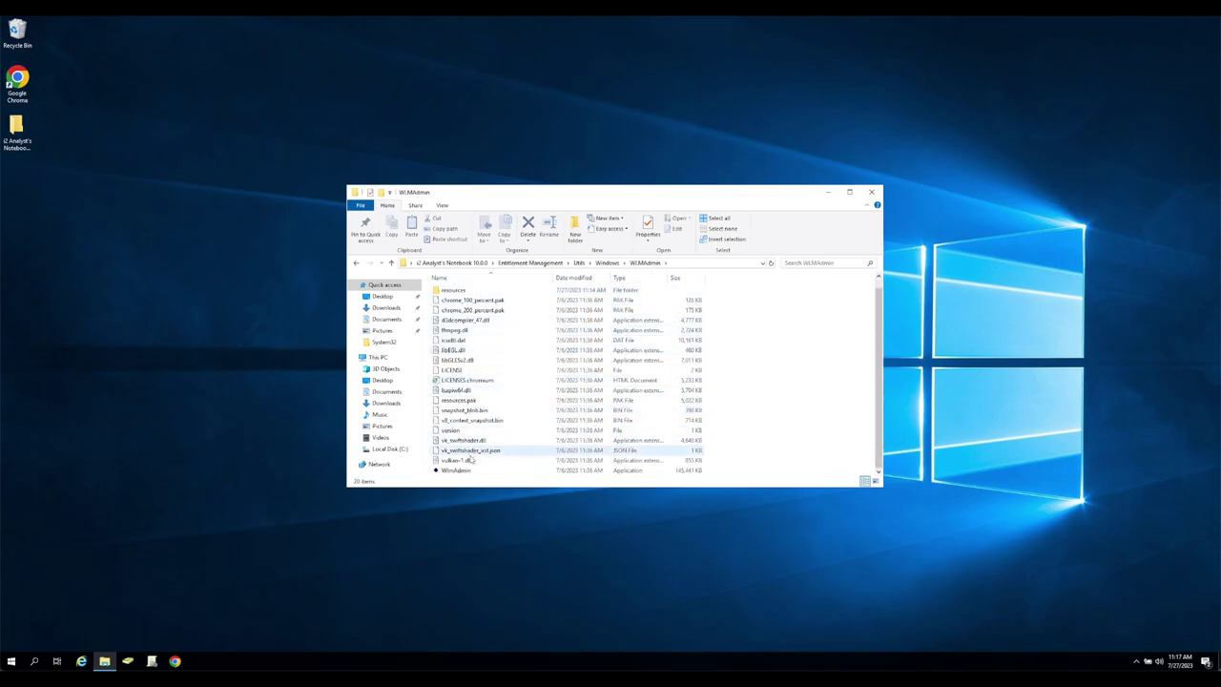
pyautogui.doubleClick(458, 471)
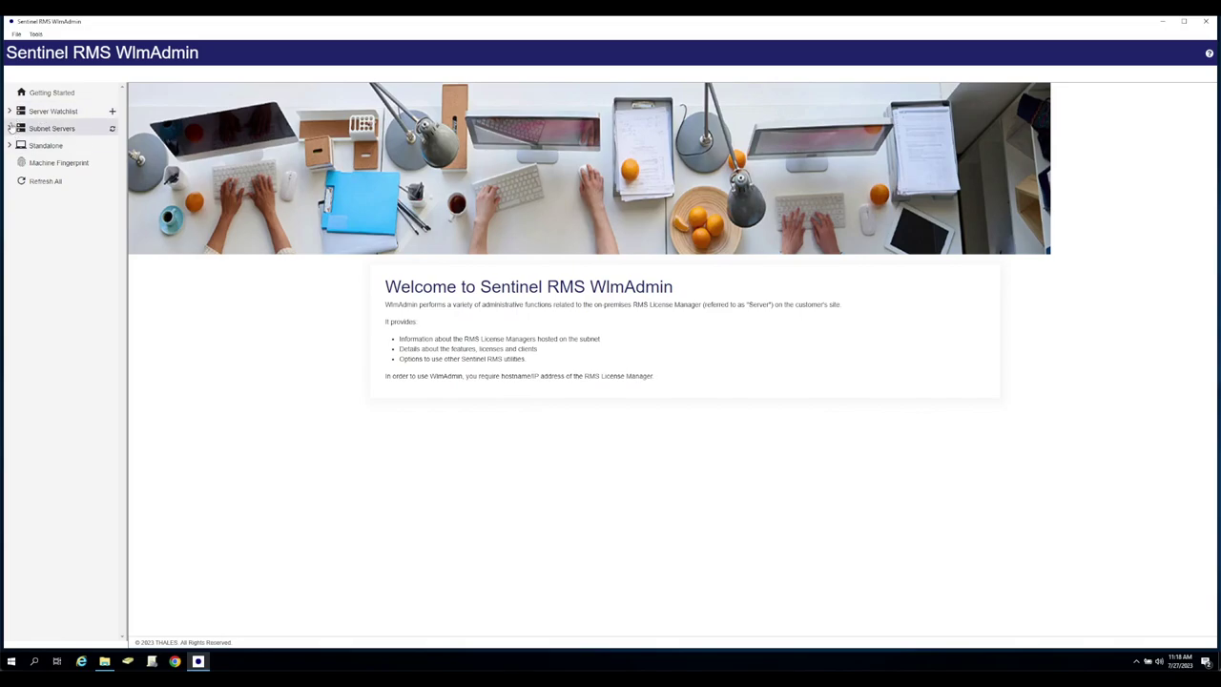
# Show the I2-DC subnet license server's details in WlmAdmin, then log in to Sentinel EMS with the pasted password.
pyautogui.click(12, 128)
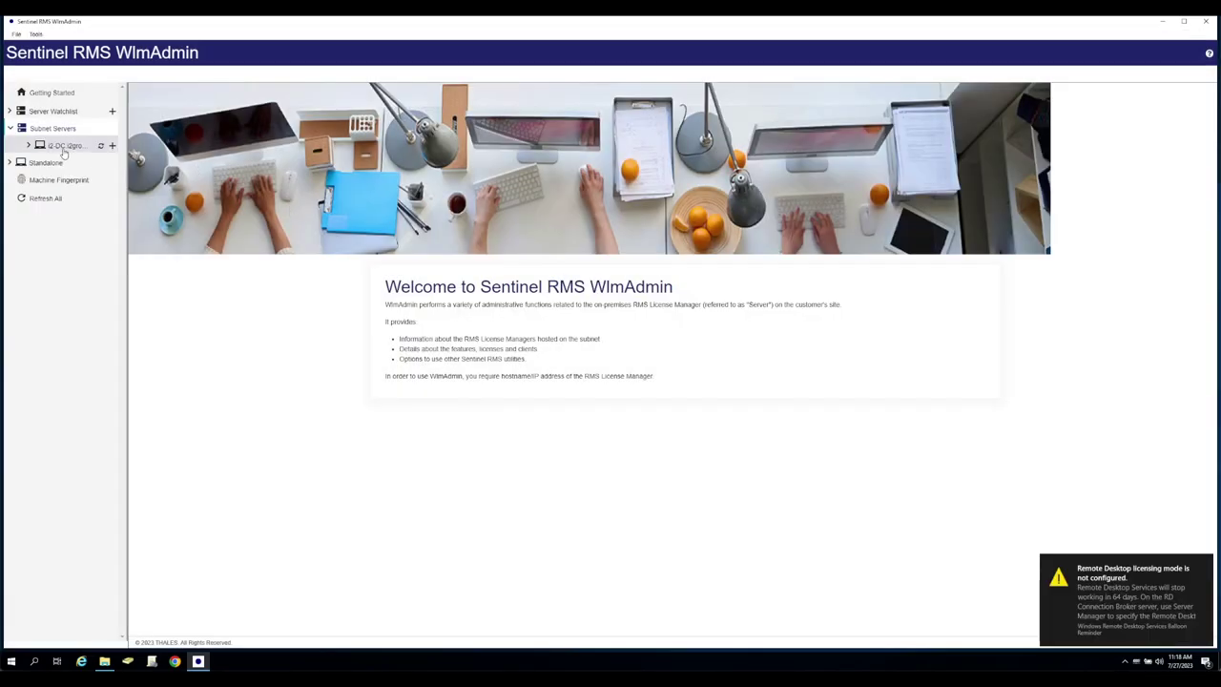
pyautogui.click(30, 148)
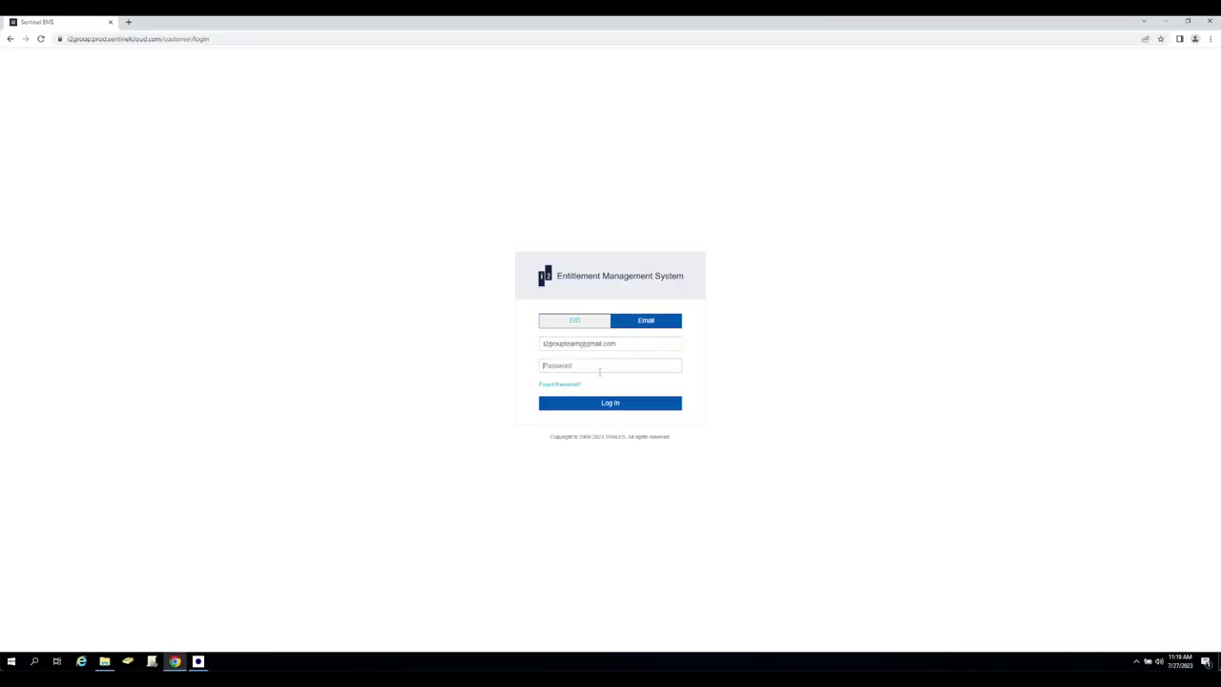
pyautogui.hotkey('ctrl', 'v')
pyautogui.click(638, 402)
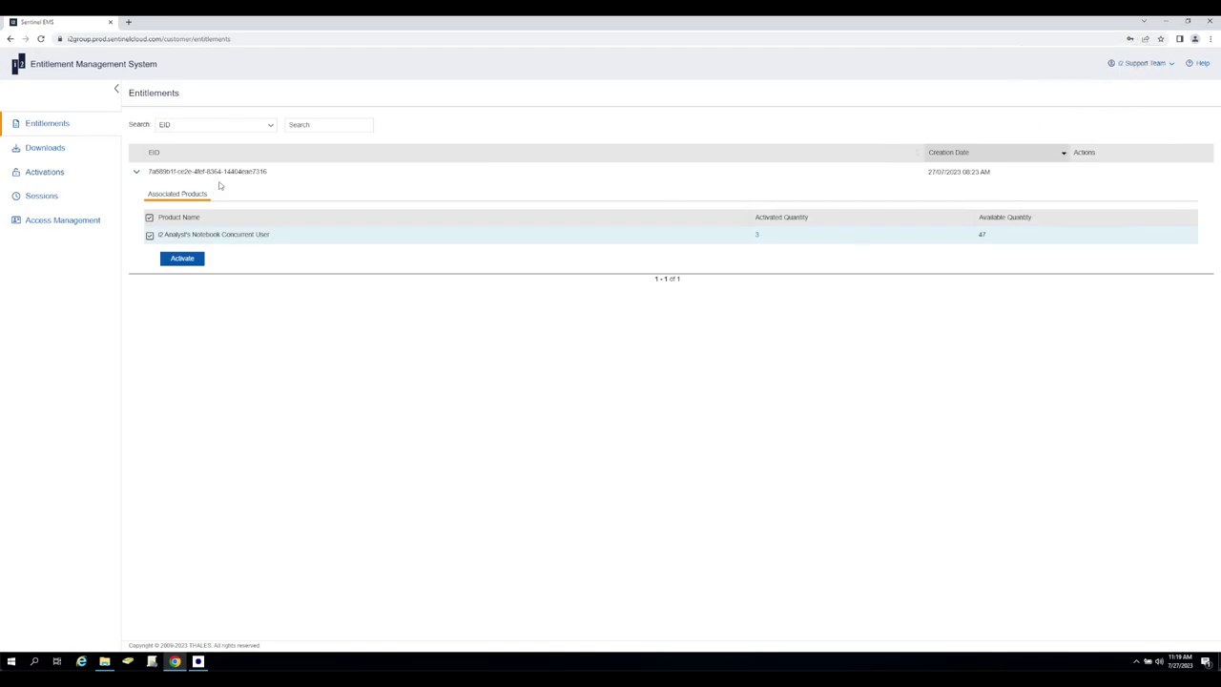
# Activate the checked Concurrent User product with the i2 Analyst's Notebook Concurrent User Network variant.
pyautogui.click(183, 258)
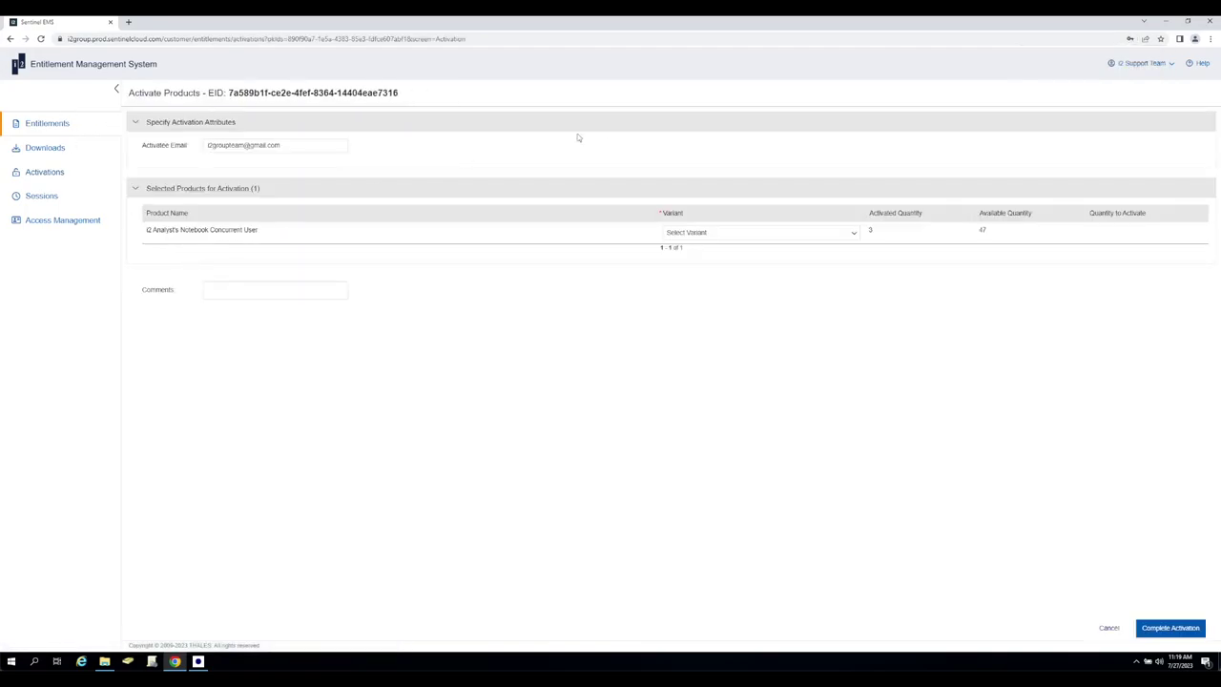
pyautogui.click(752, 234)
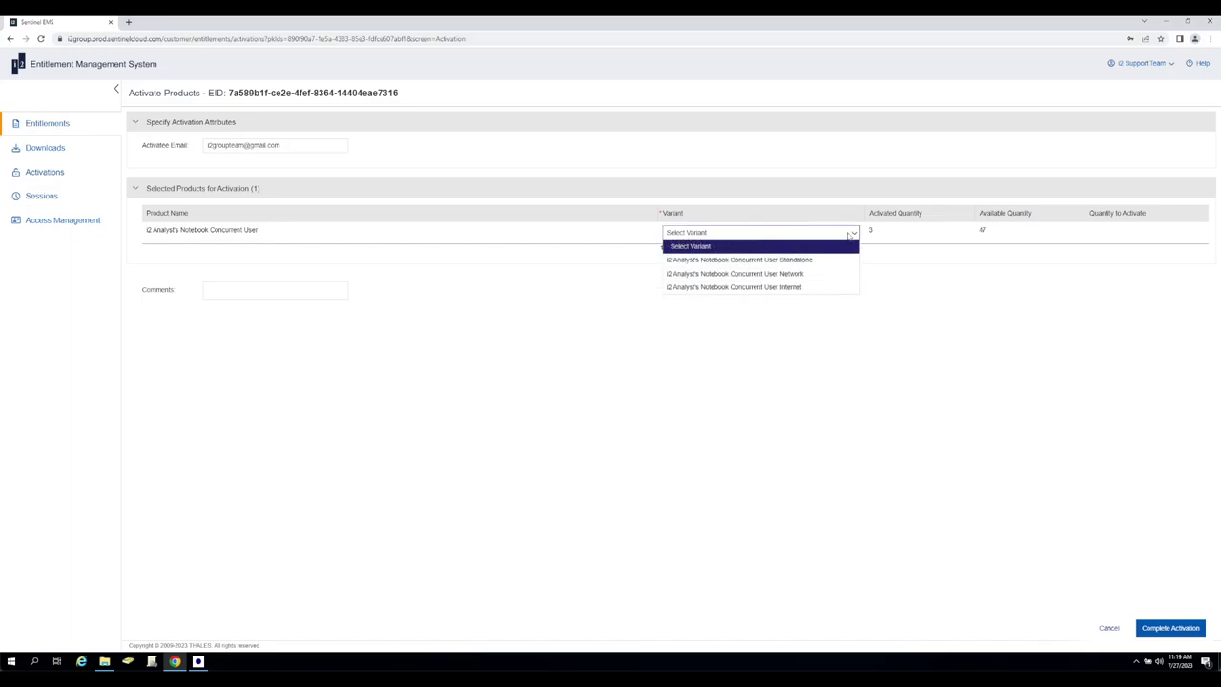
pyautogui.click(784, 274)
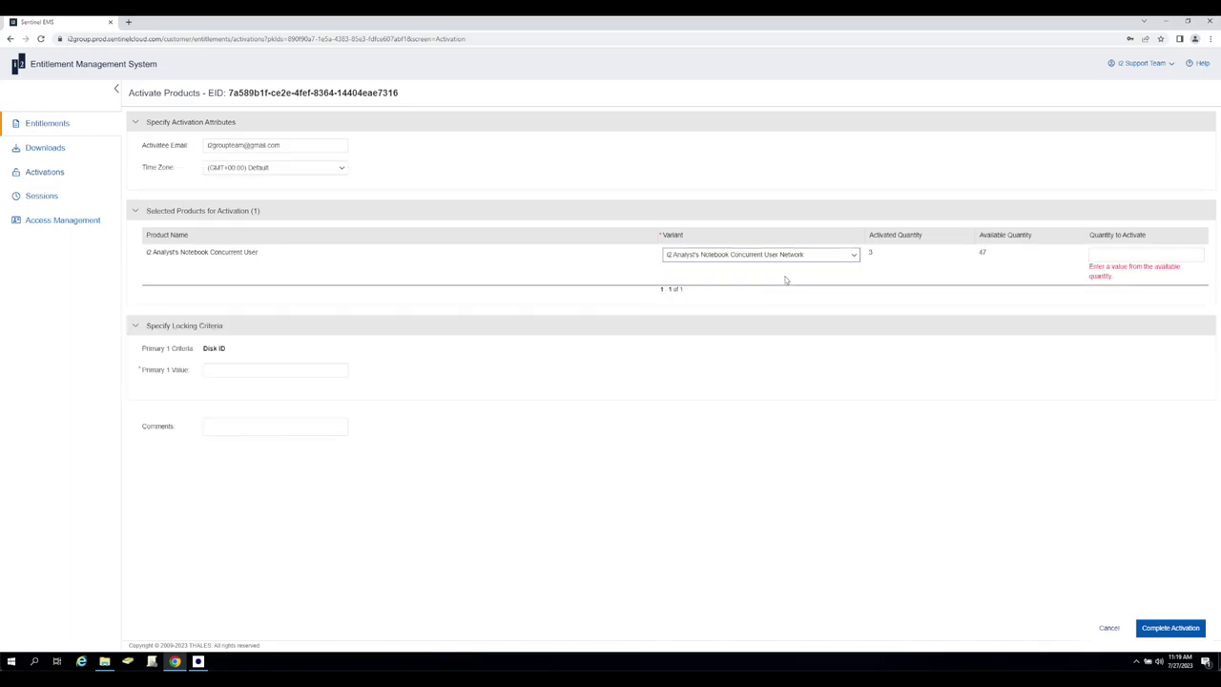
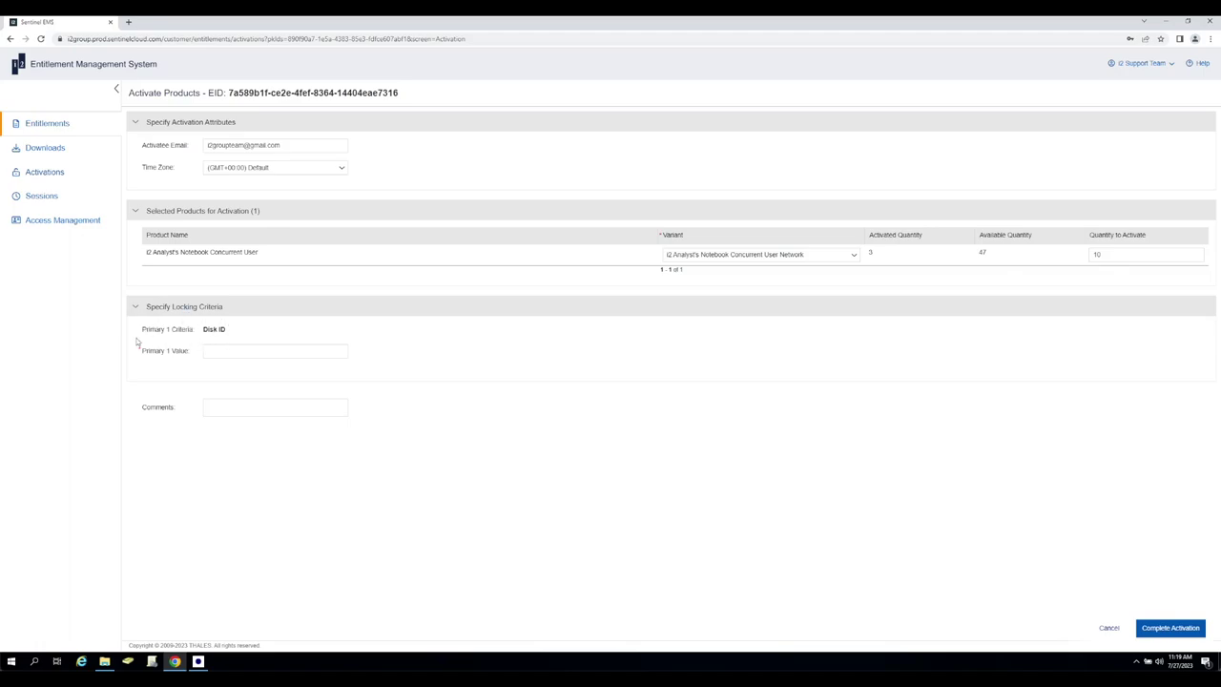
# Select the Primary 1 Value box on the i2 Analyst's Notebook activation form.
pyautogui.click(213, 352)
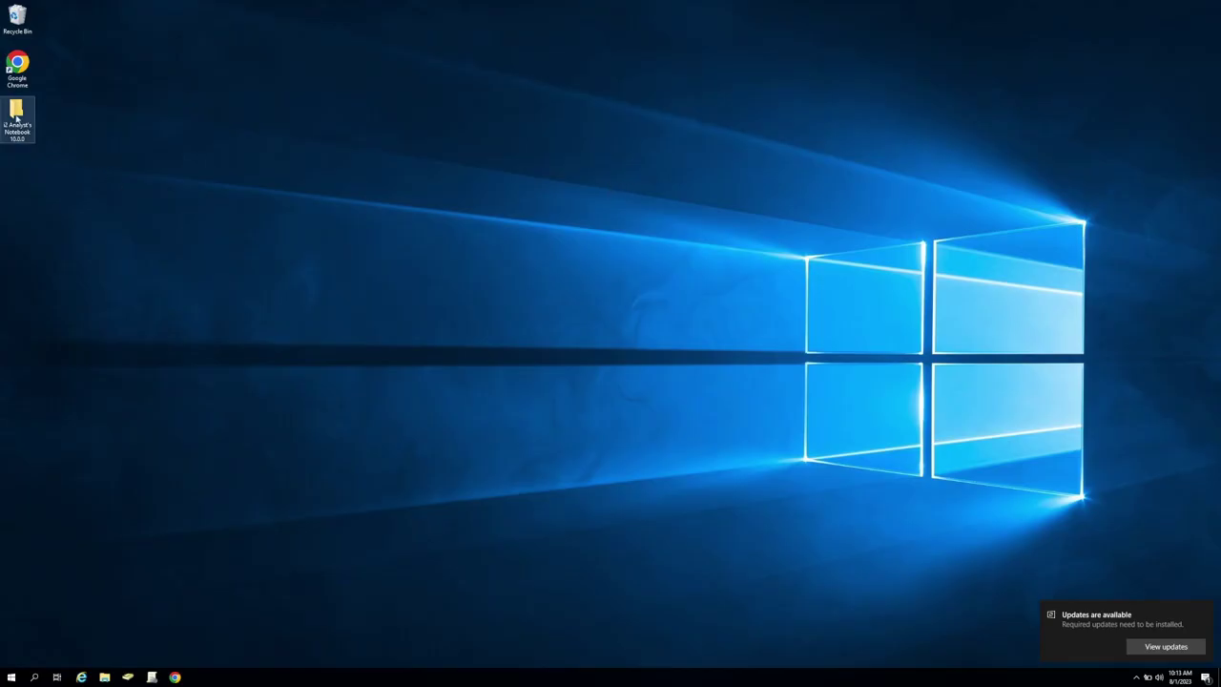
# Open the i2 Analyst's Notebook folder from the desktop.
pyautogui.doubleClick(16, 114)
# Browse into Entitlement Management\Utils\Windows, the folder holding echoid.
pyautogui.doubleClick(738, 217)
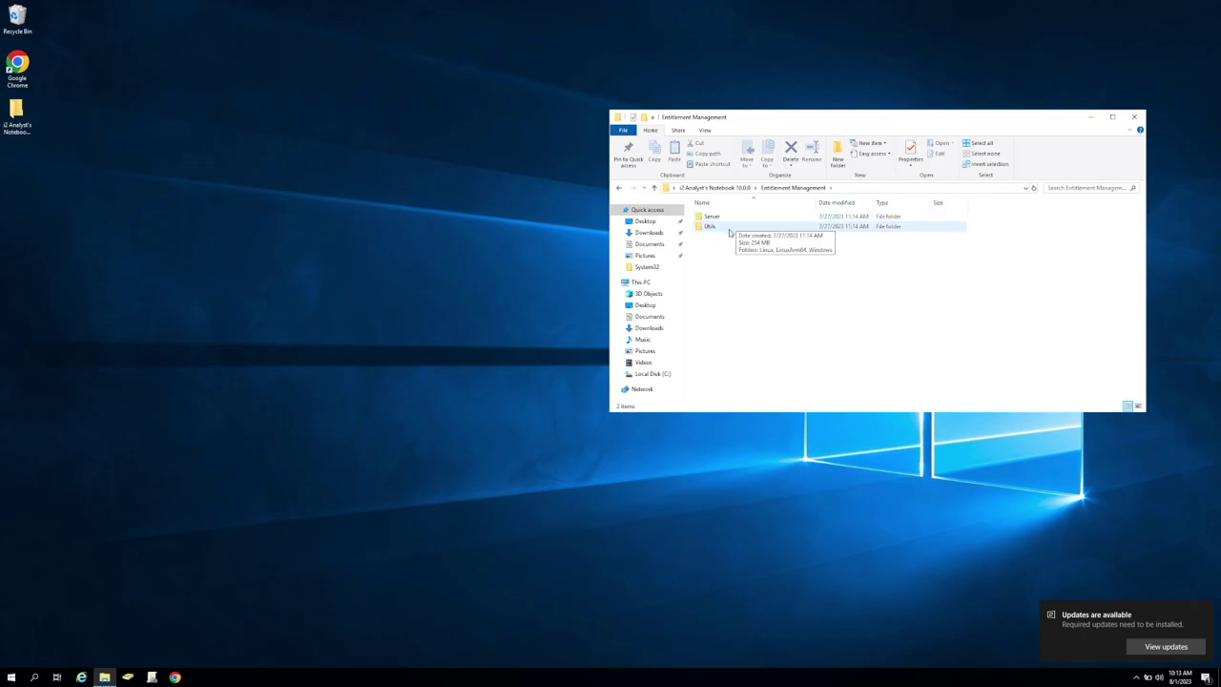
pyautogui.doubleClick(729, 228)
pyautogui.doubleClick(723, 237)
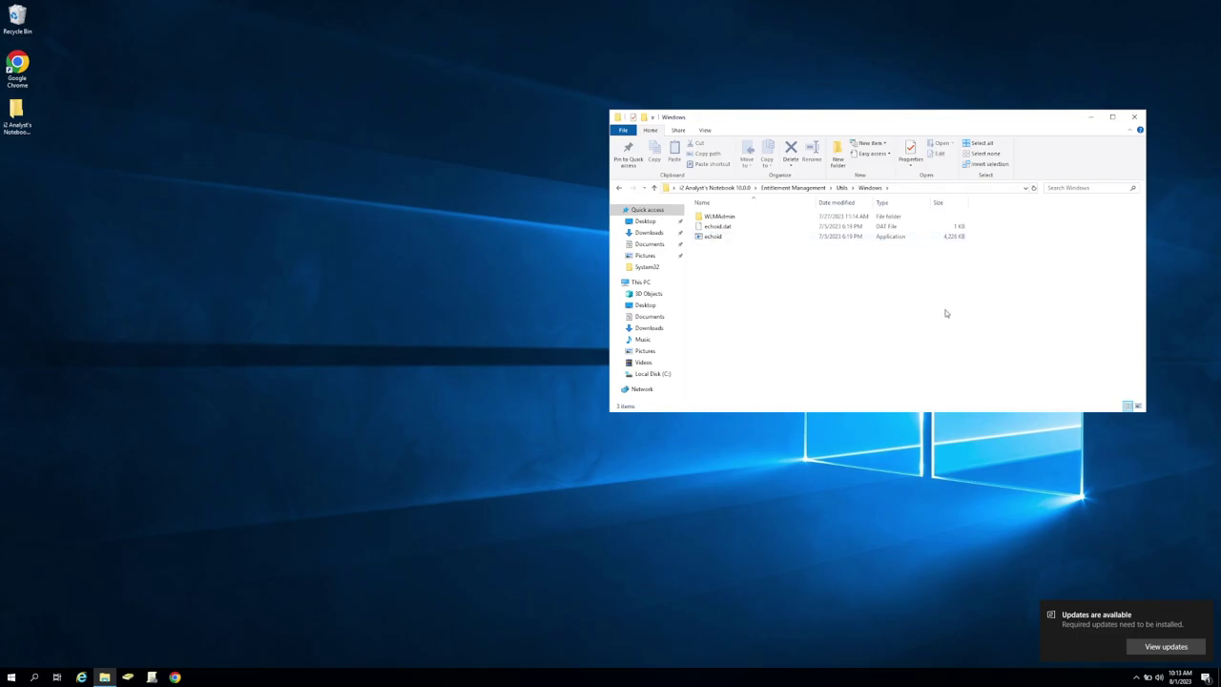
# Launch a Command Prompt by running cmd from the Run box.
pyautogui.press('super+r')
pyautogui.write('cmd')
pyautogui.press('Return')
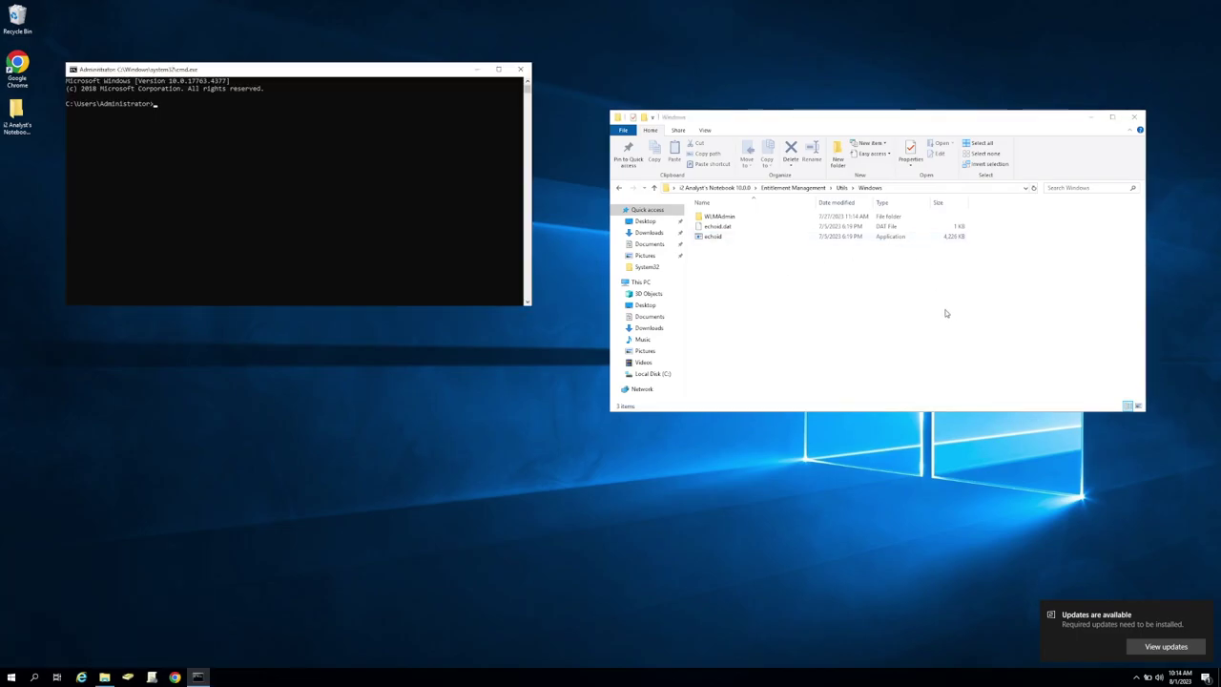
# Change the Command Prompt's directory to the Utils\Windows folder.
pyautogui.write('cd')
pyautogui.moveTo(880, 194); pyautogui.dragTo(299, 157)
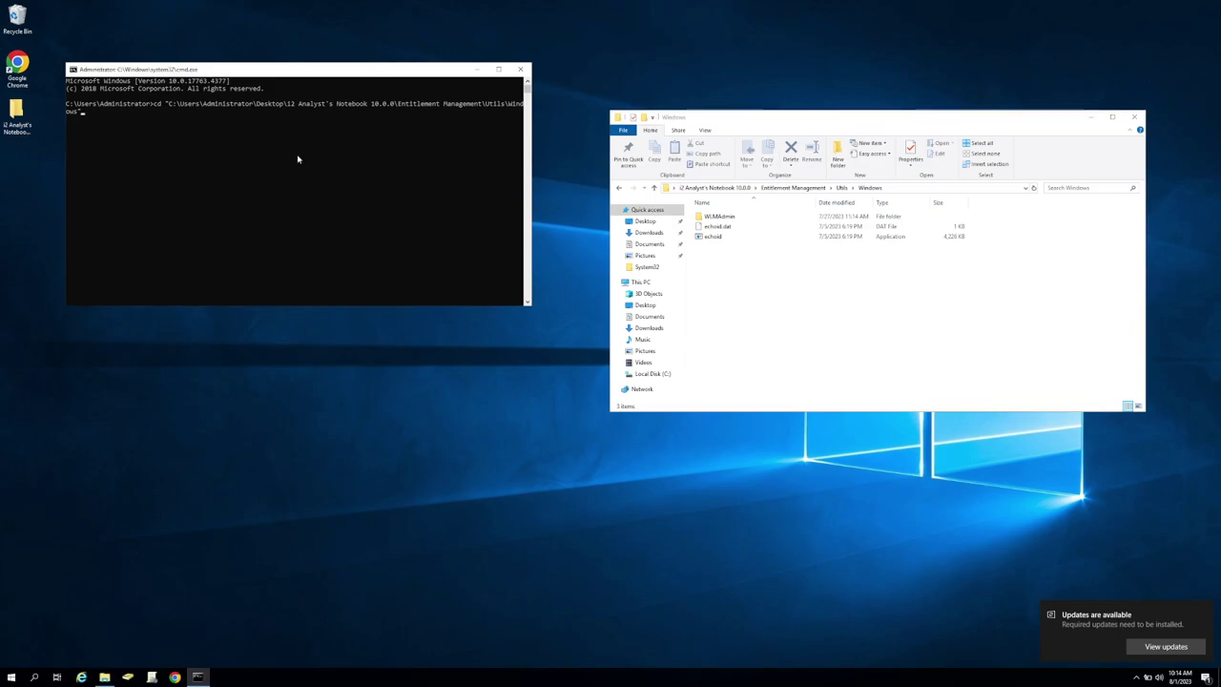
pyautogui.press('Return')
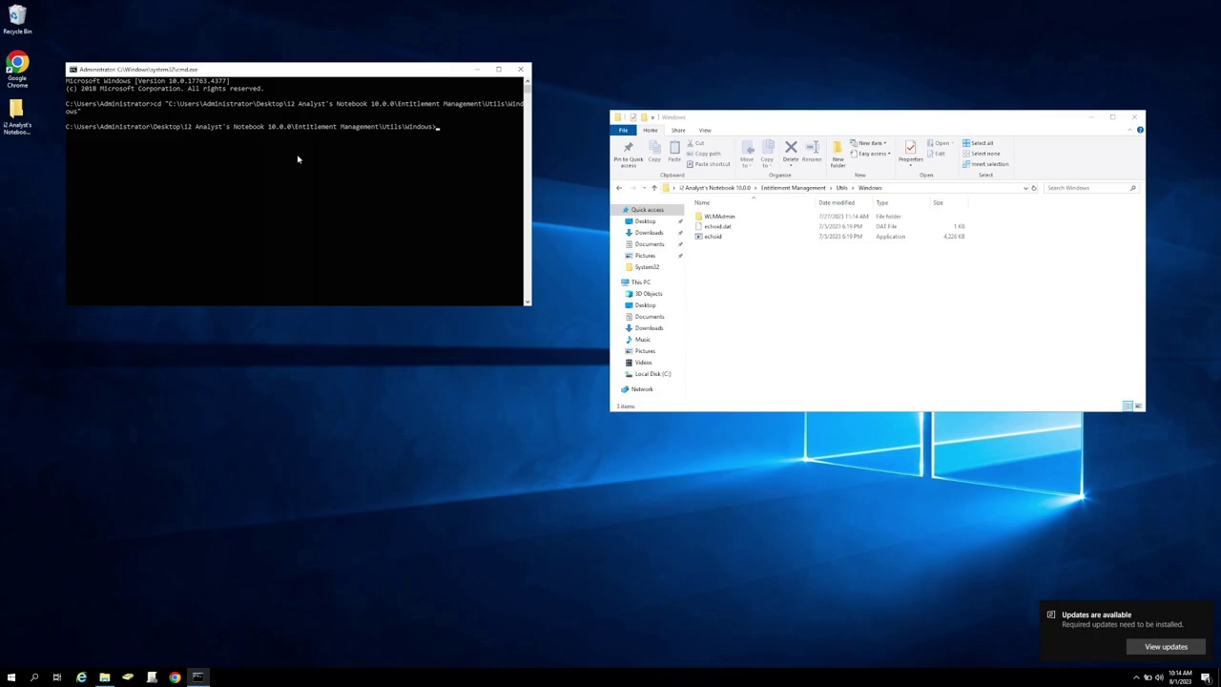
# Run echoid and copy the Disk ID locking code it prints.
pyautogui.write('echoid')
pyautogui.press('Return')
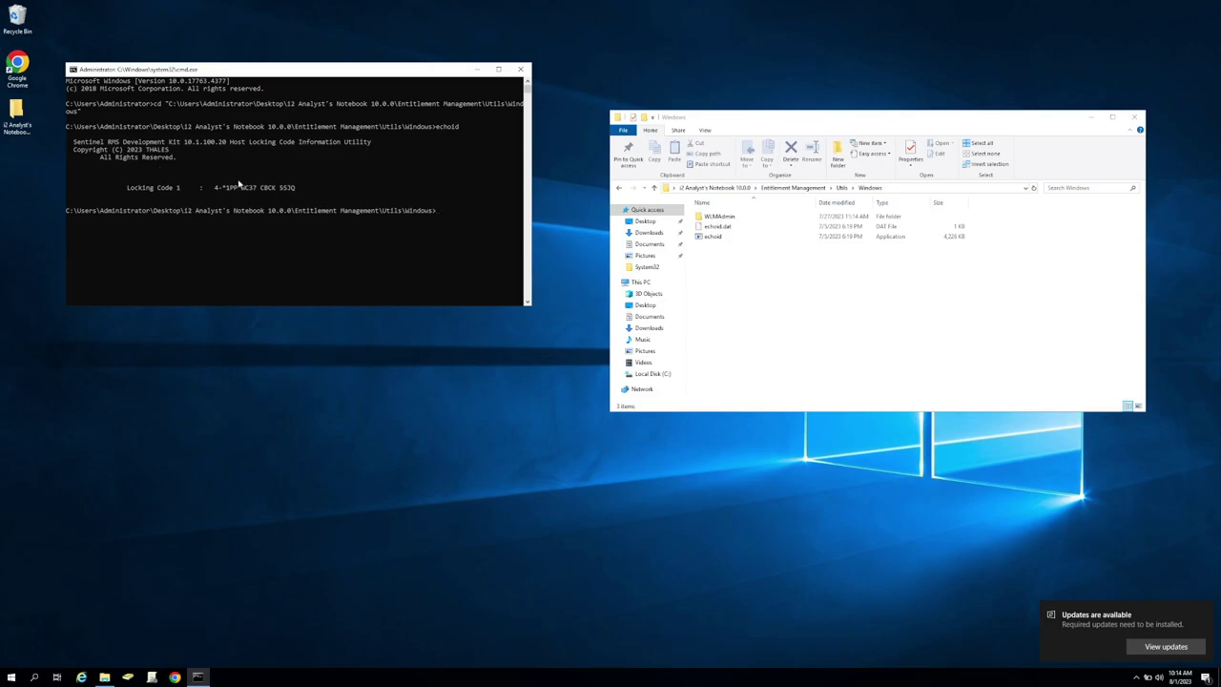
pyautogui.moveTo(223, 190); pyautogui.dragTo(294, 191)
pyautogui.rightClick(293, 191)
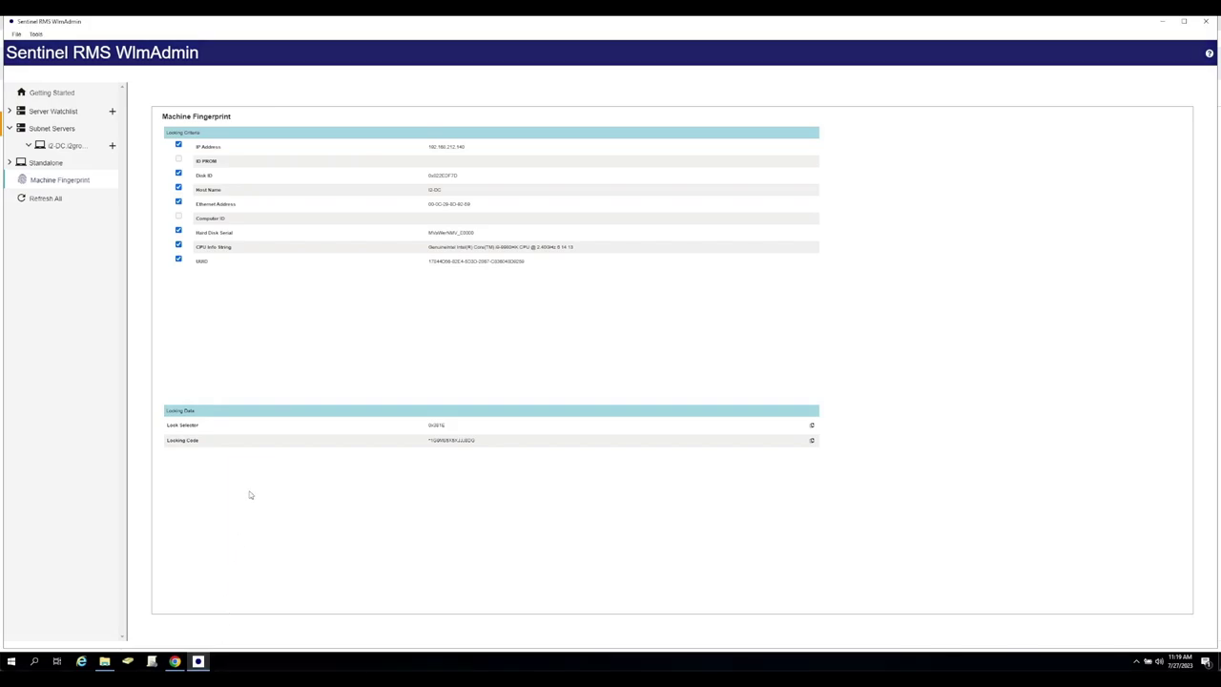
# Uncheck every locking criterion except Disk ID and copy the resulting locking code.
pyautogui.click(179, 260)
pyautogui.click(178, 244)
pyautogui.click(179, 230)
pyautogui.click(179, 203)
pyautogui.click(178, 188)
pyautogui.click(179, 144)
pyautogui.click(812, 441)
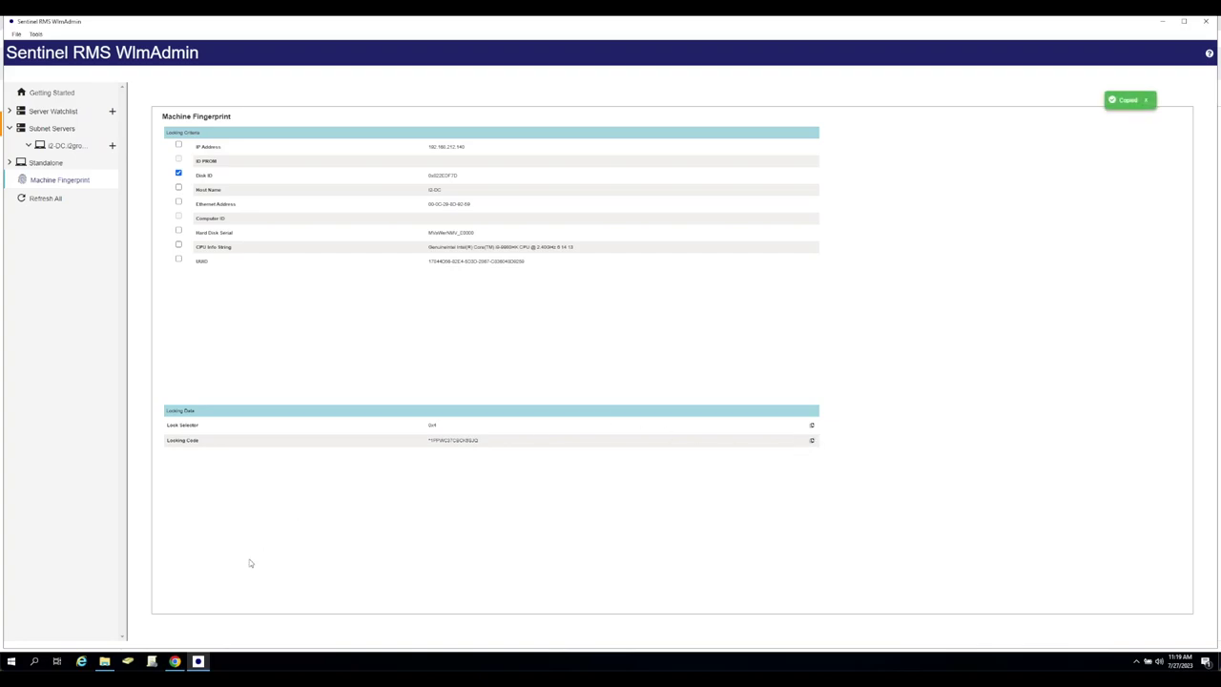
pyautogui.click(175, 661)
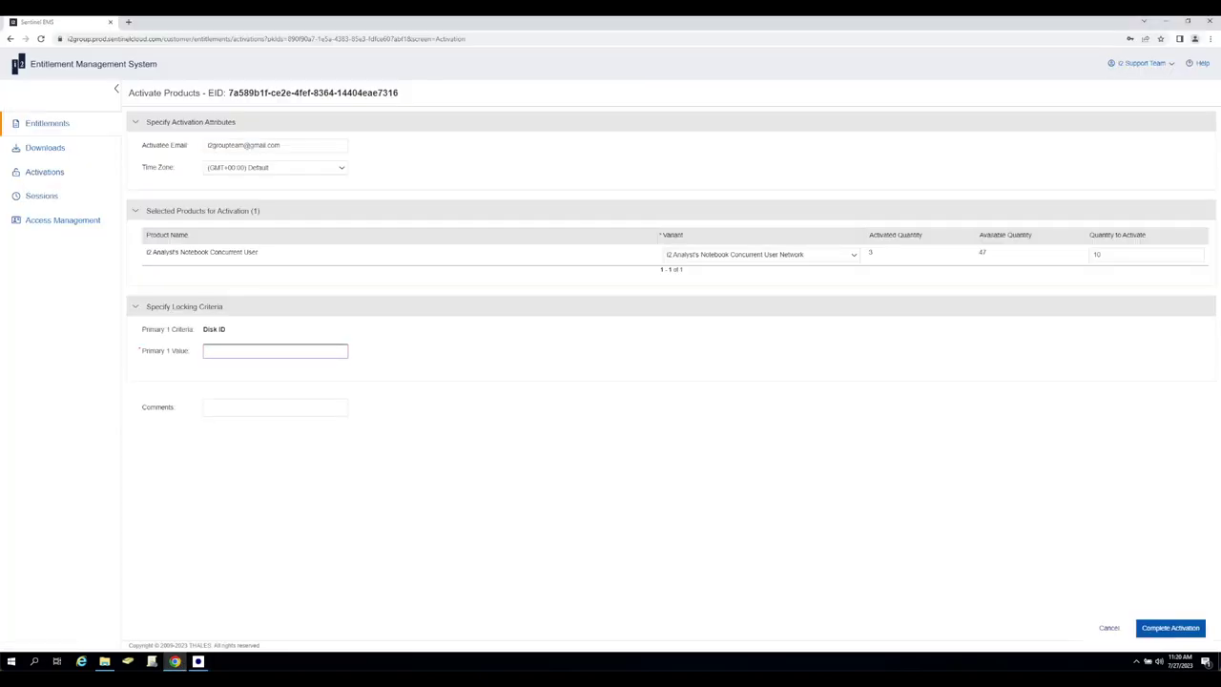
# Paste the Disk ID locking code into Primary 1 Value and complete the activation.
pyautogui.rightClick(222, 352)
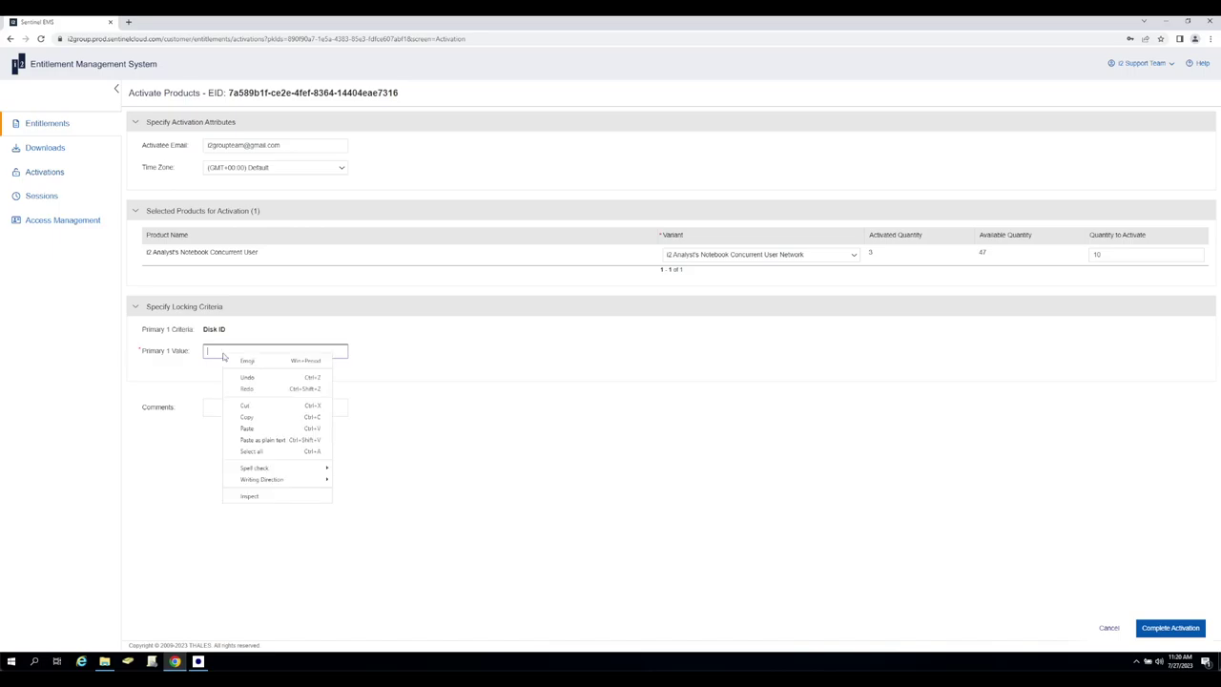
pyautogui.click(259, 427)
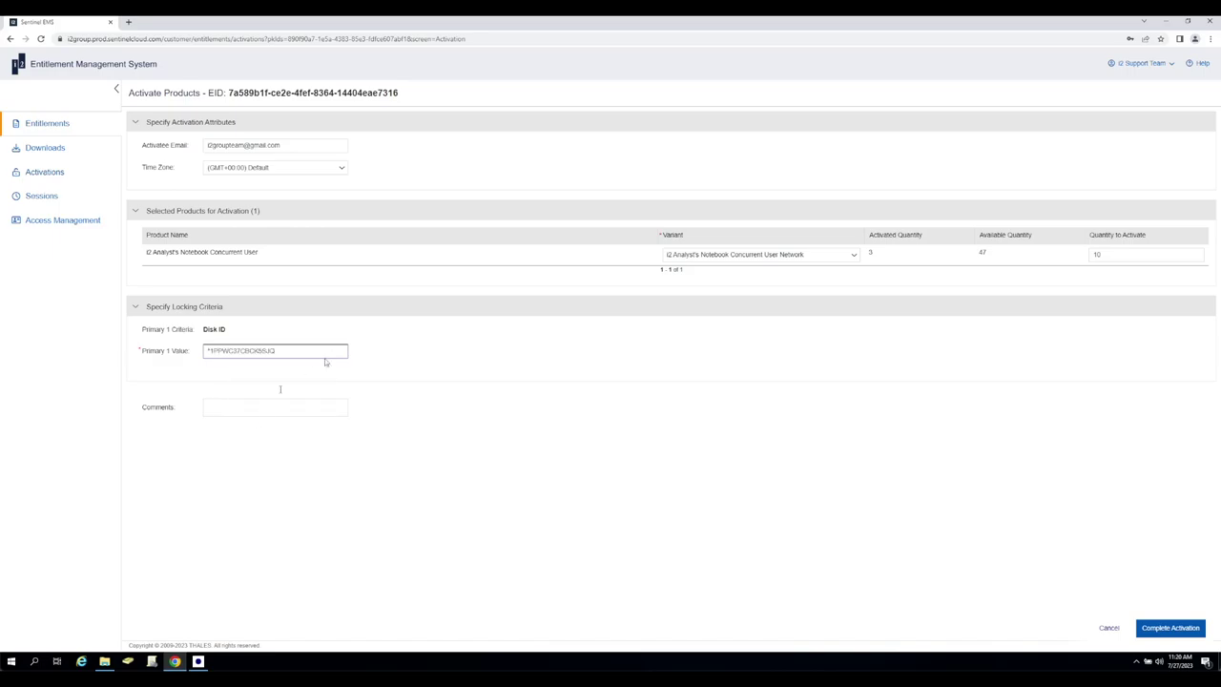
pyautogui.click(818, 425)
pyautogui.click(1165, 628)
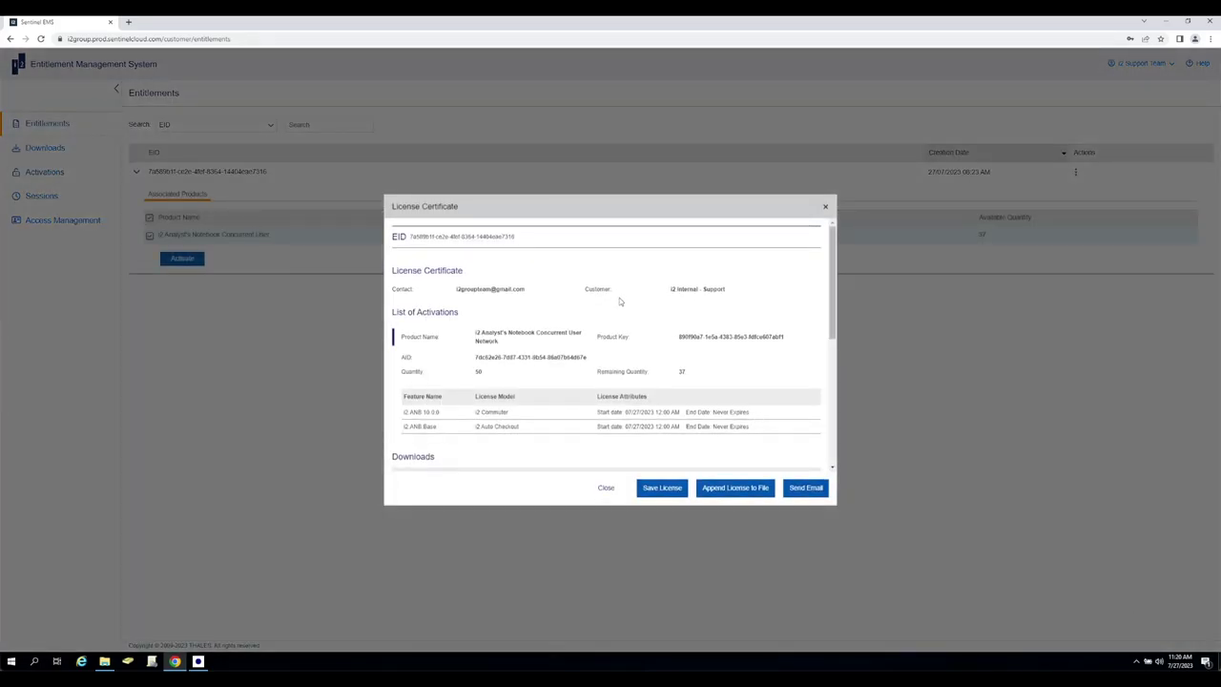
# Scroll the License Certificate and save the licence file to the computer.
pyautogui.moveTo(834, 276); pyautogui.dragTo(835, 280)
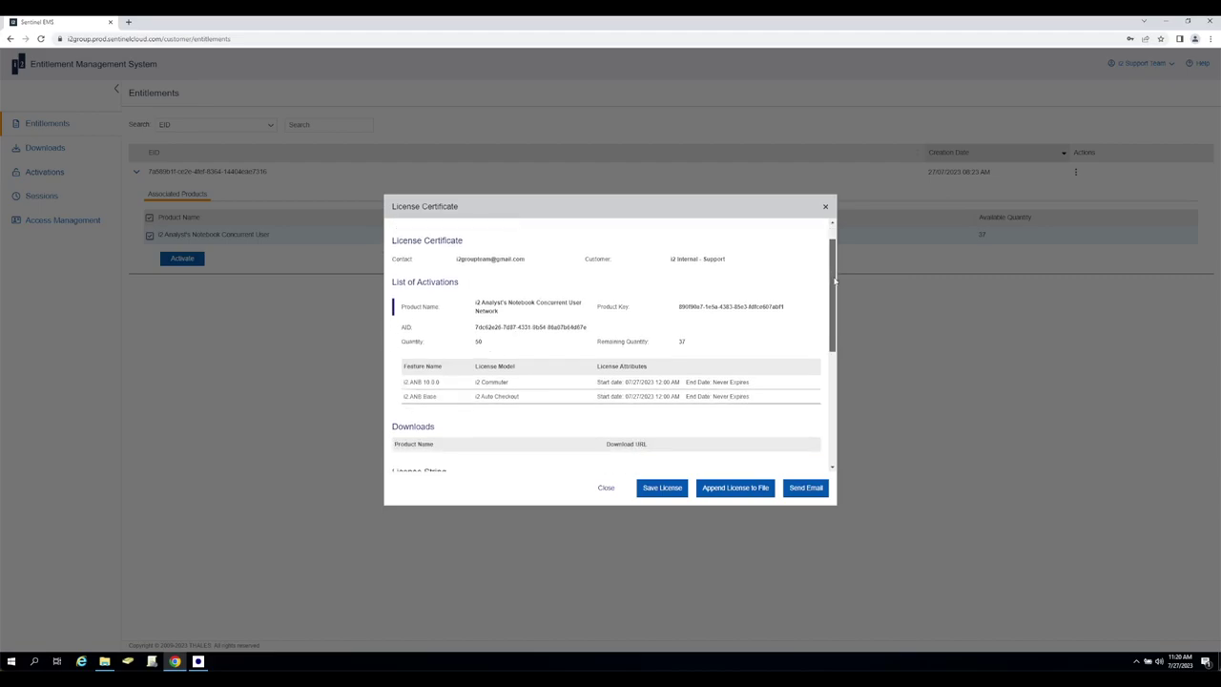
pyautogui.click(833, 394)
pyautogui.moveTo(833, 394); pyautogui.dragTo(827, 261)
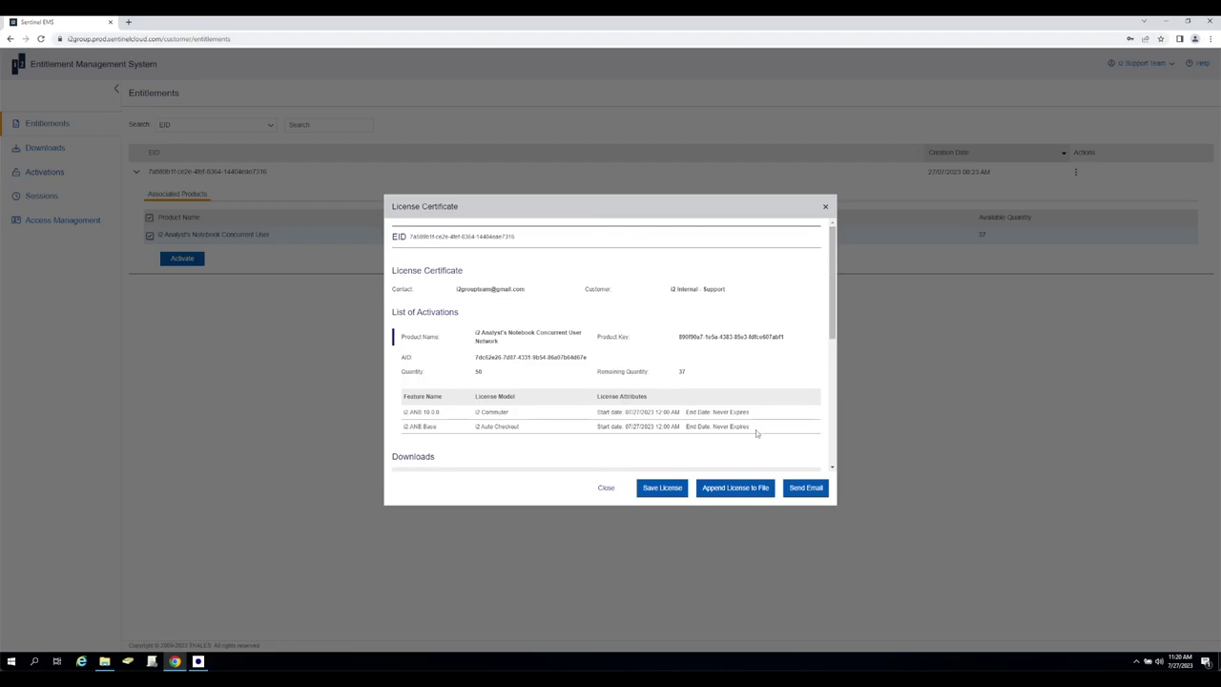
pyautogui.click(668, 495)
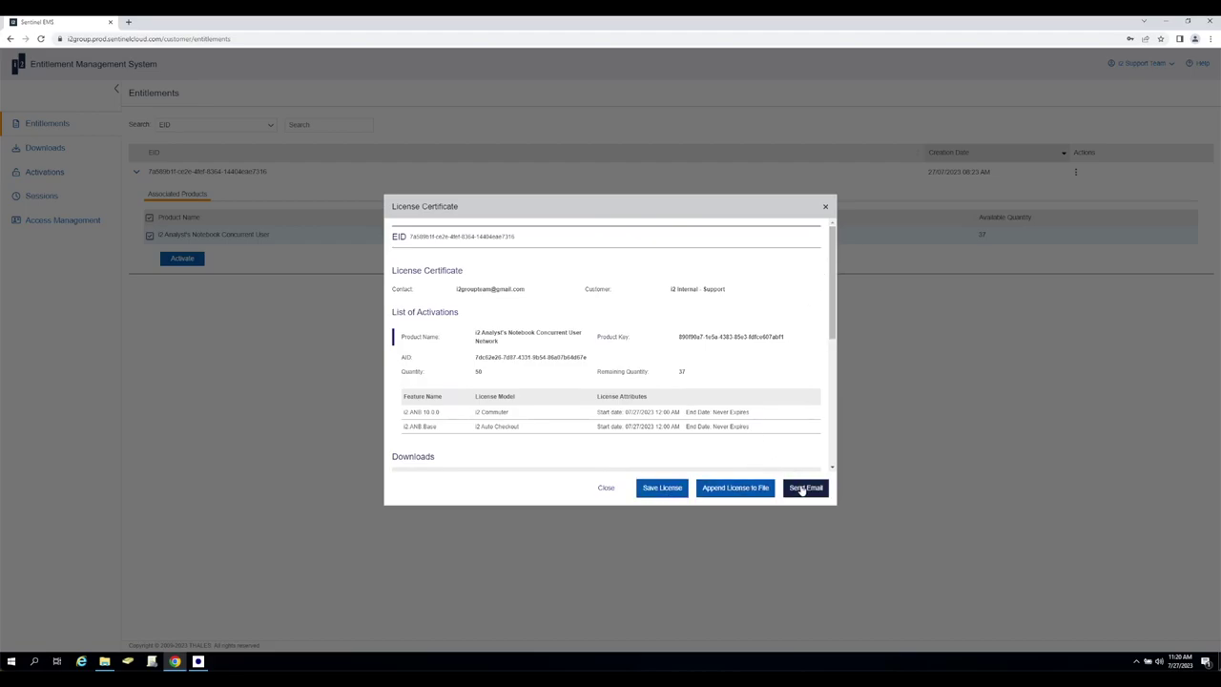
pyautogui.click(661, 491)
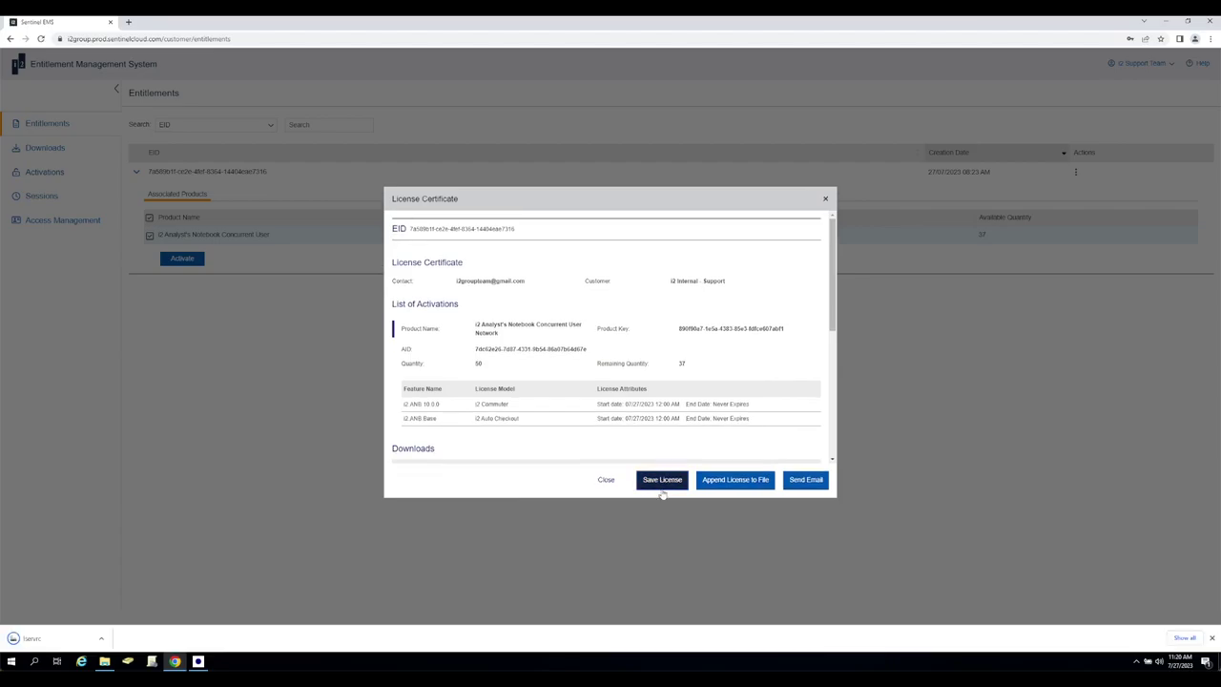
# Locate the downloaded lservrc file in its folder, then return to WlmAdmin.
pyautogui.click(102, 641)
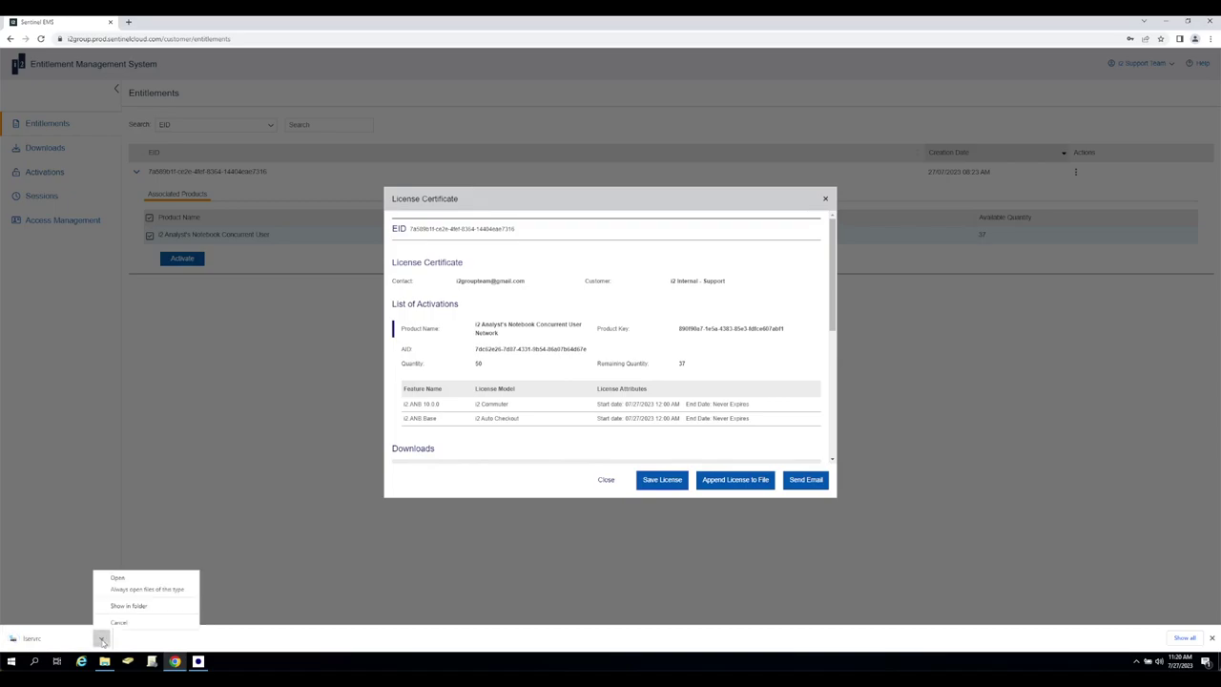
pyautogui.click(140, 608)
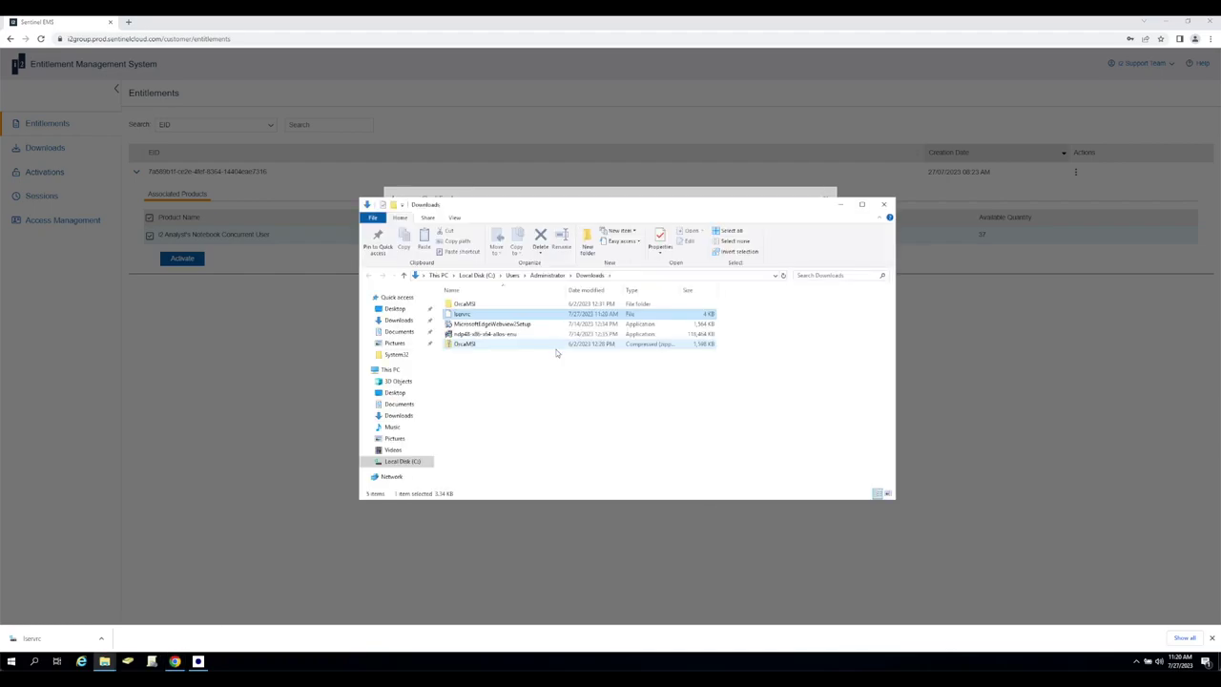
pyautogui.click(466, 316)
pyautogui.click(649, 374)
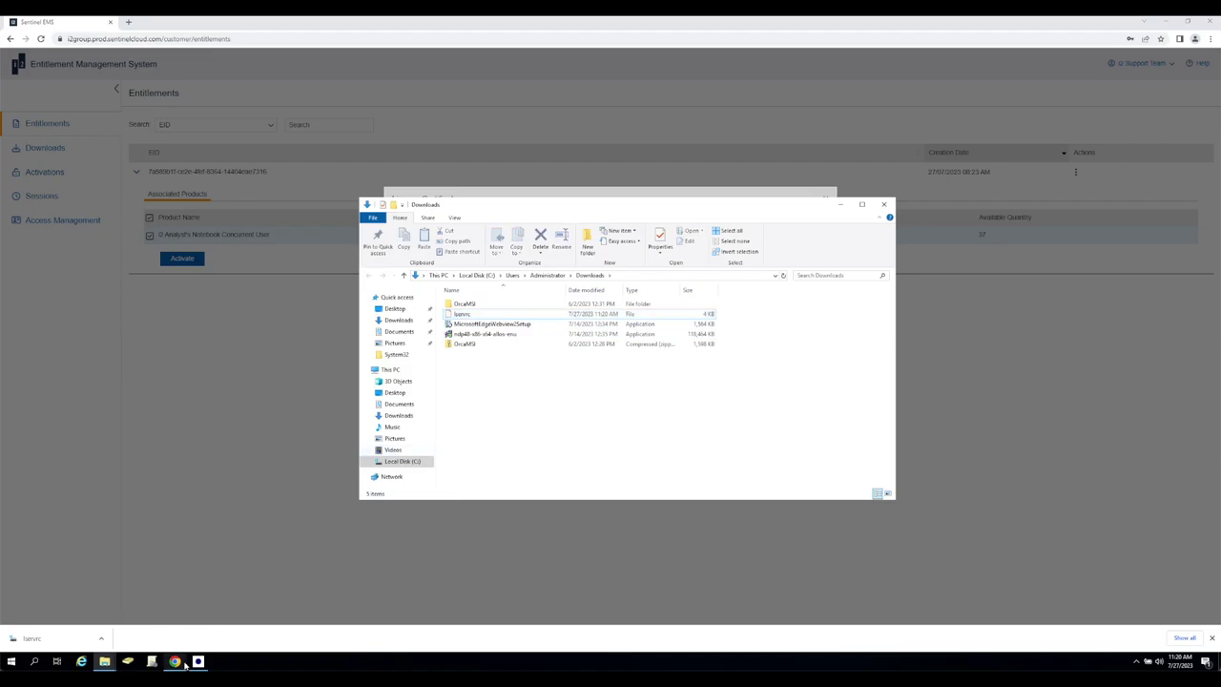
pyautogui.click(198, 615)
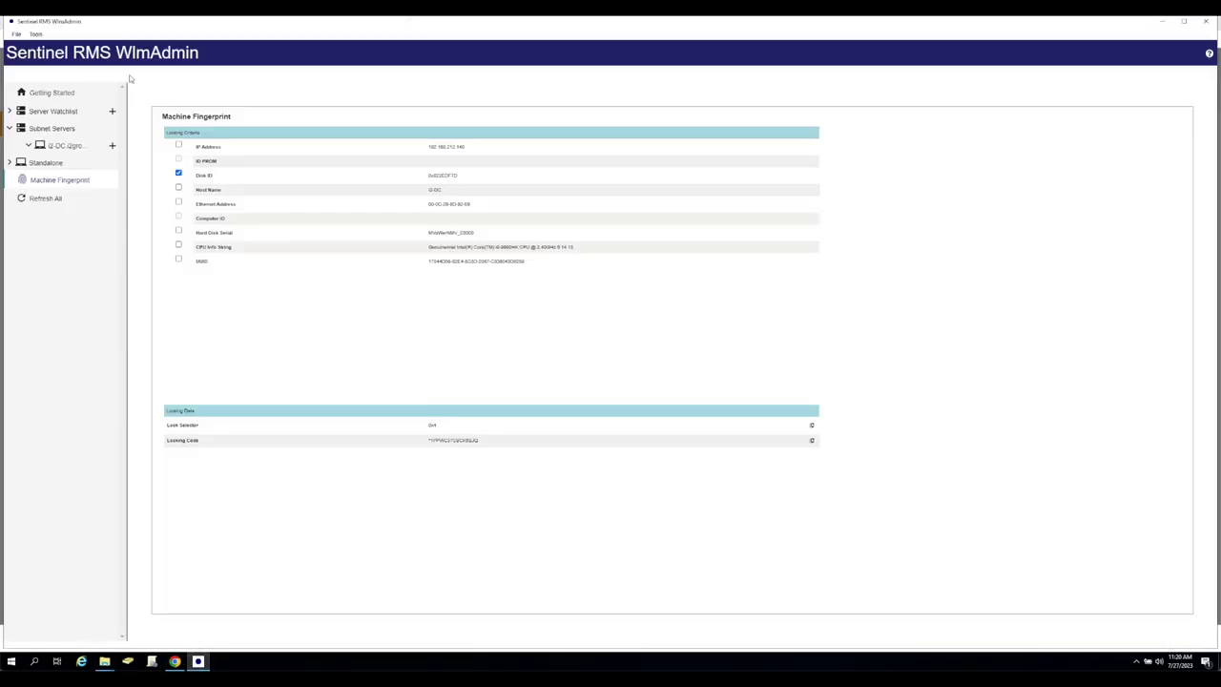
# Start adding a licence feature to the I2-DC server, rechecking the certificate in the browser.
pyautogui.click(52, 147)
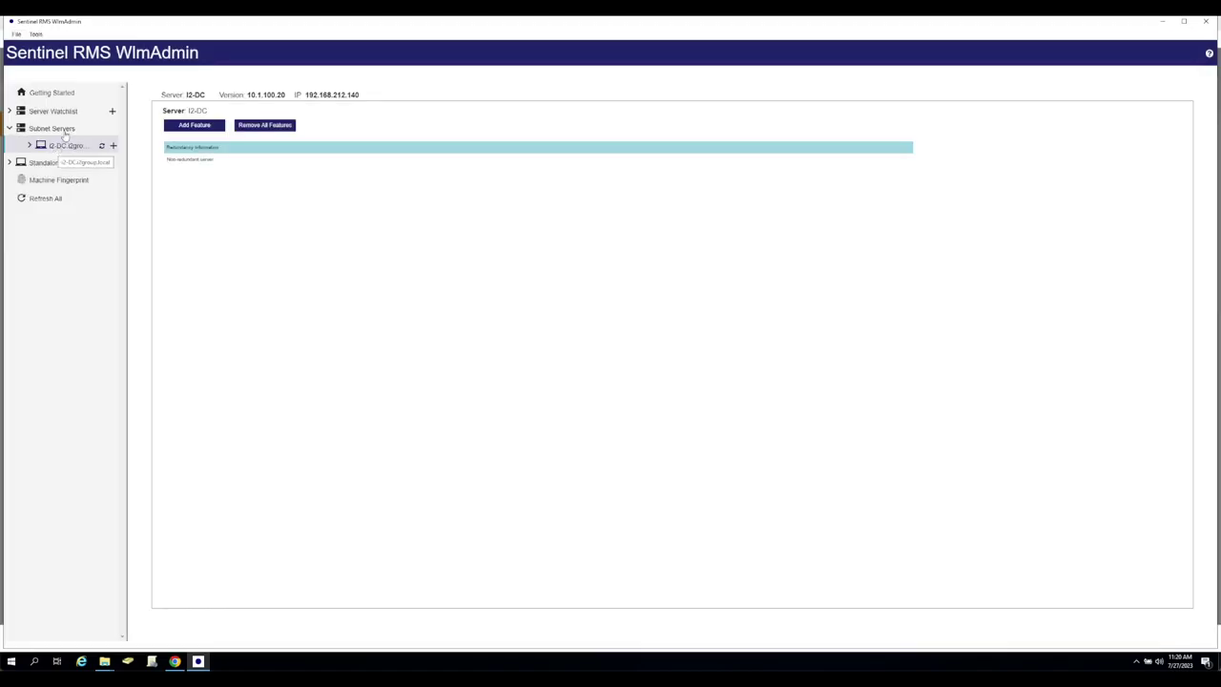
pyautogui.click(179, 128)
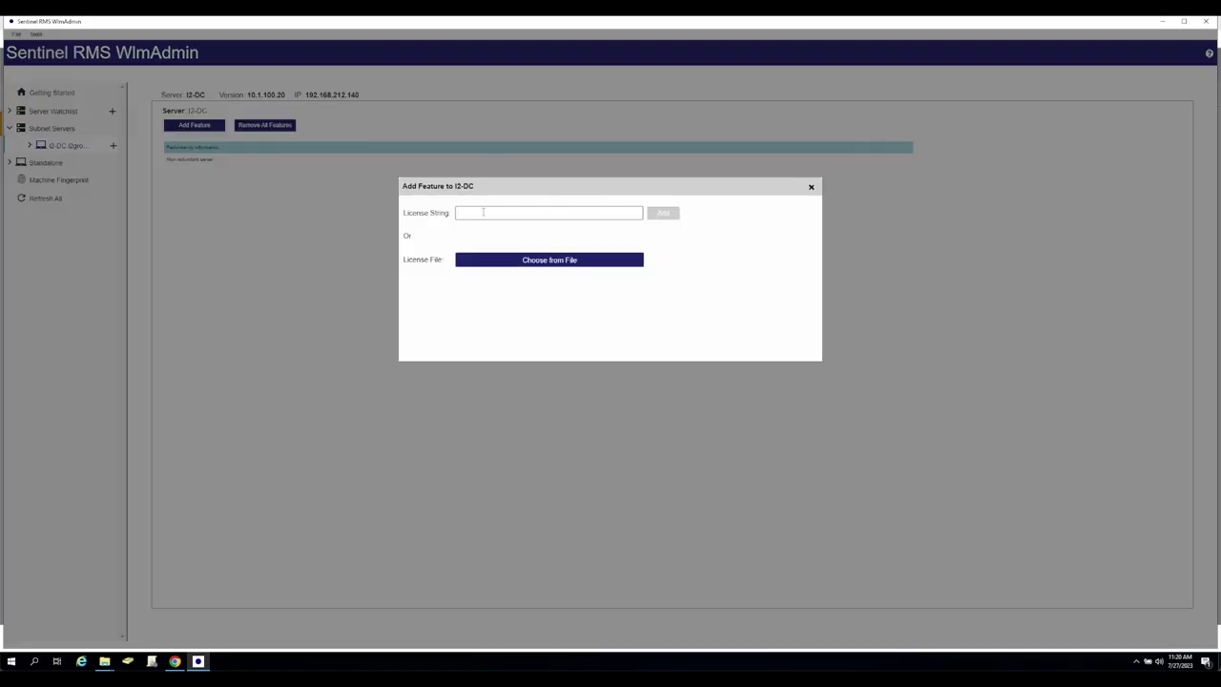
pyautogui.click(175, 661)
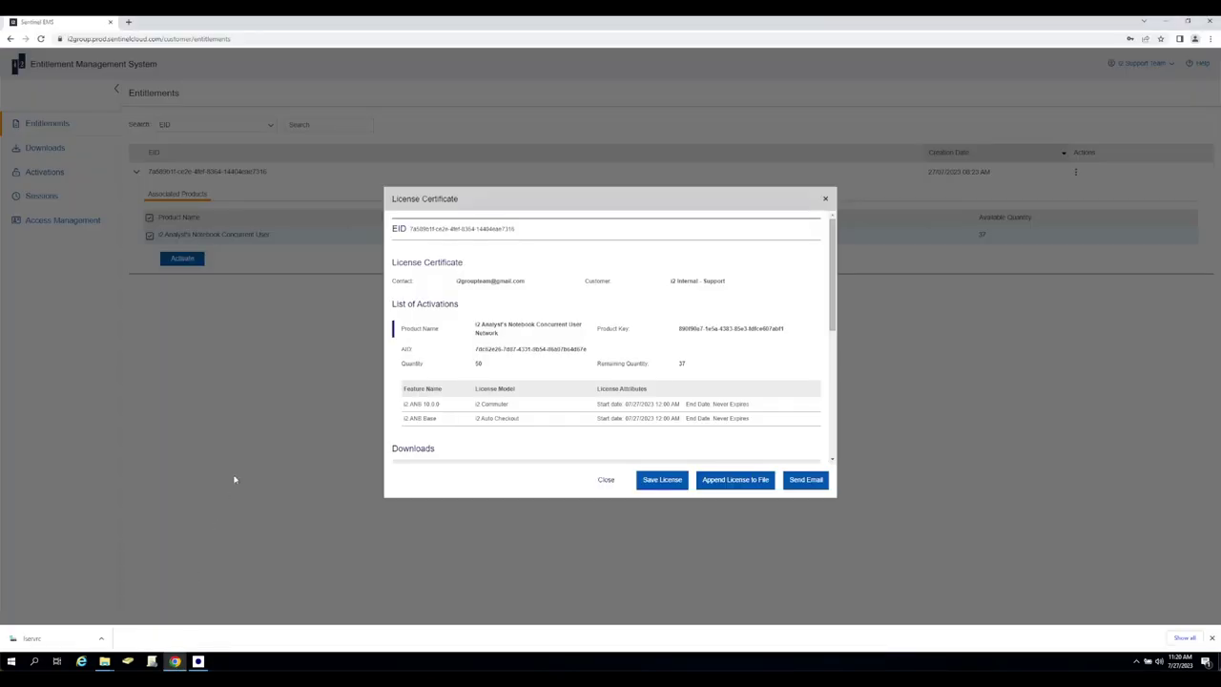
pyautogui.moveTo(832, 274); pyautogui.dragTo(830, 400)
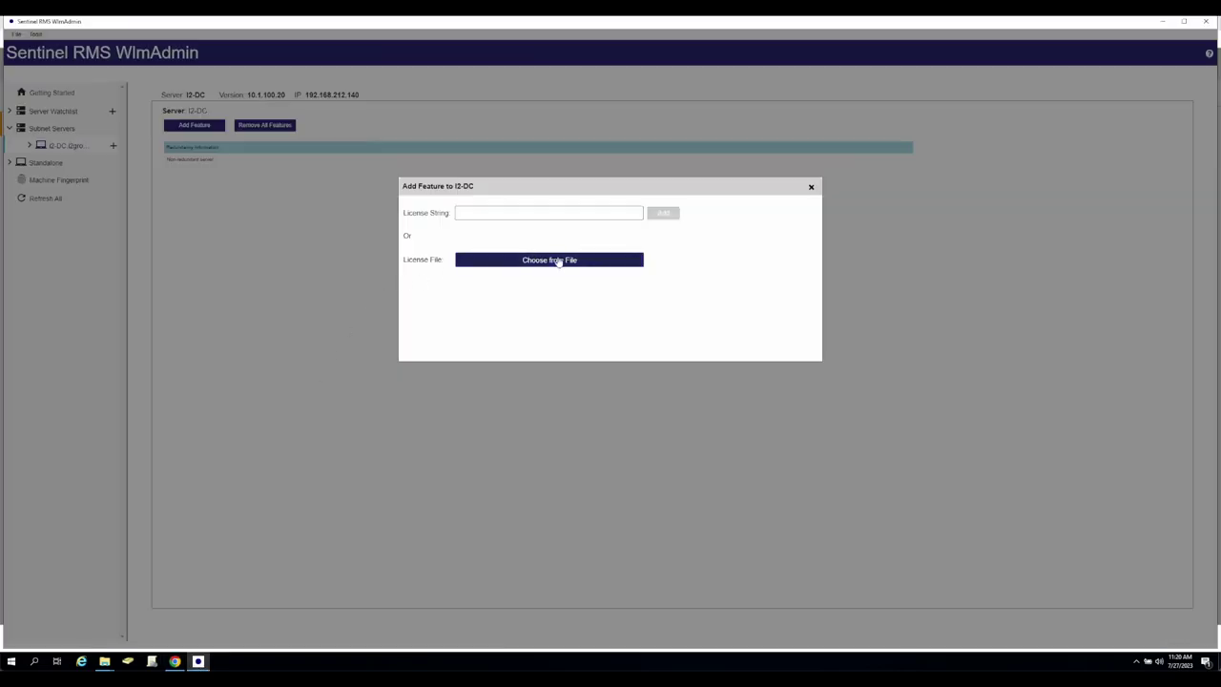
# Load the license file from Downloads onto I2-DC and review the new i2.ANB feature.
pyautogui.click(558, 259)
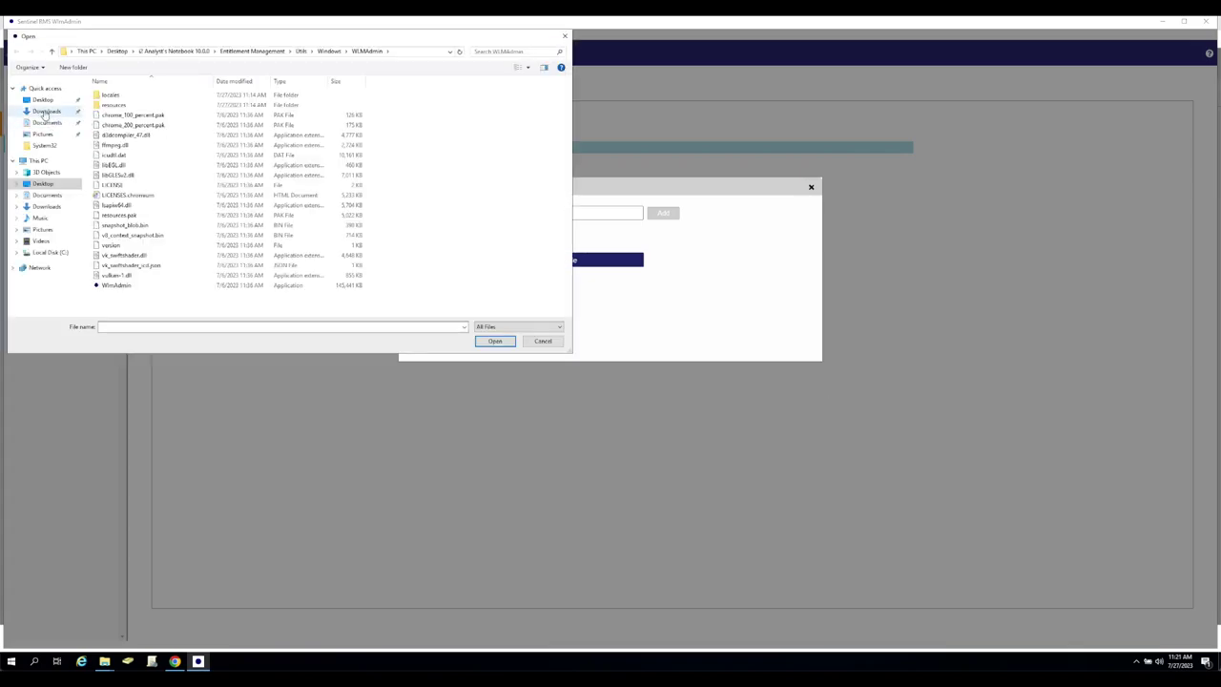
pyautogui.click(46, 111)
pyautogui.click(111, 105)
pyautogui.click(495, 340)
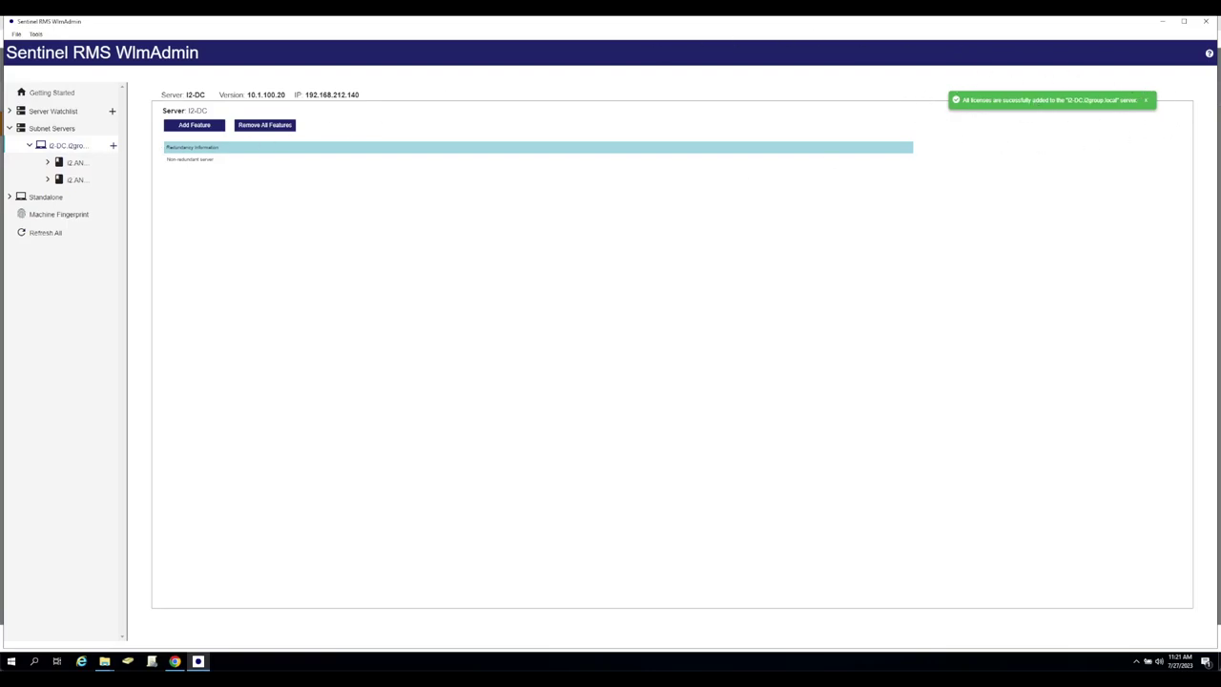
pyautogui.click(48, 163)
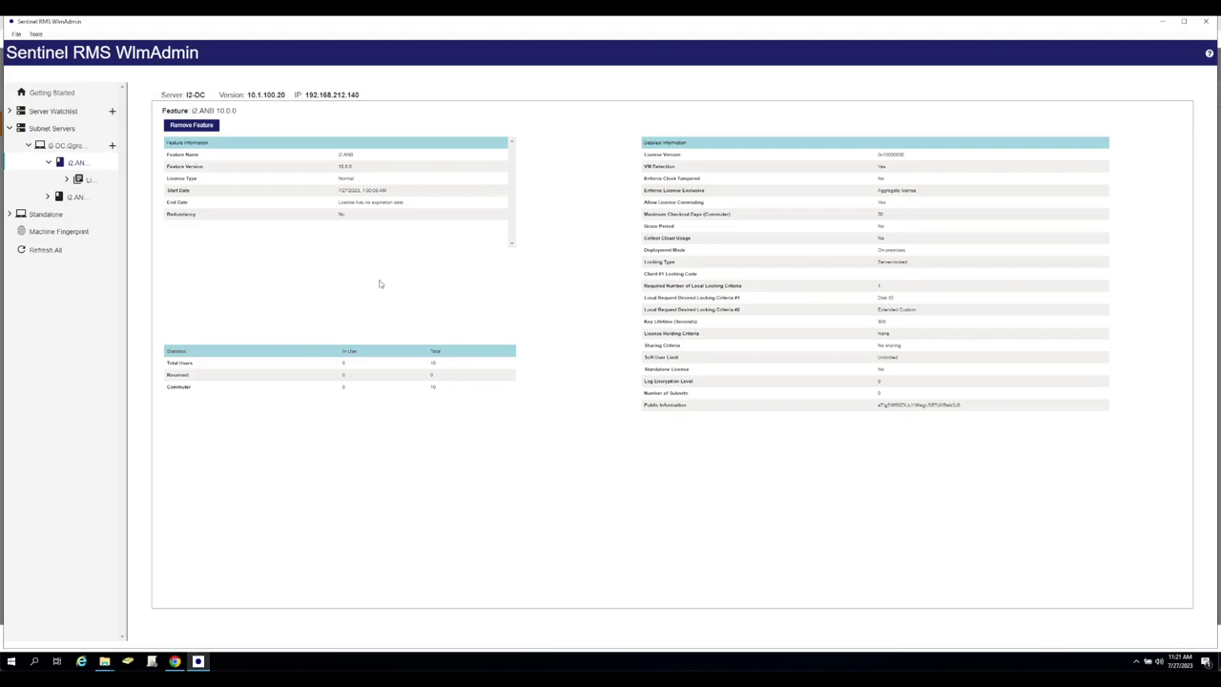
pyautogui.click(60, 146)
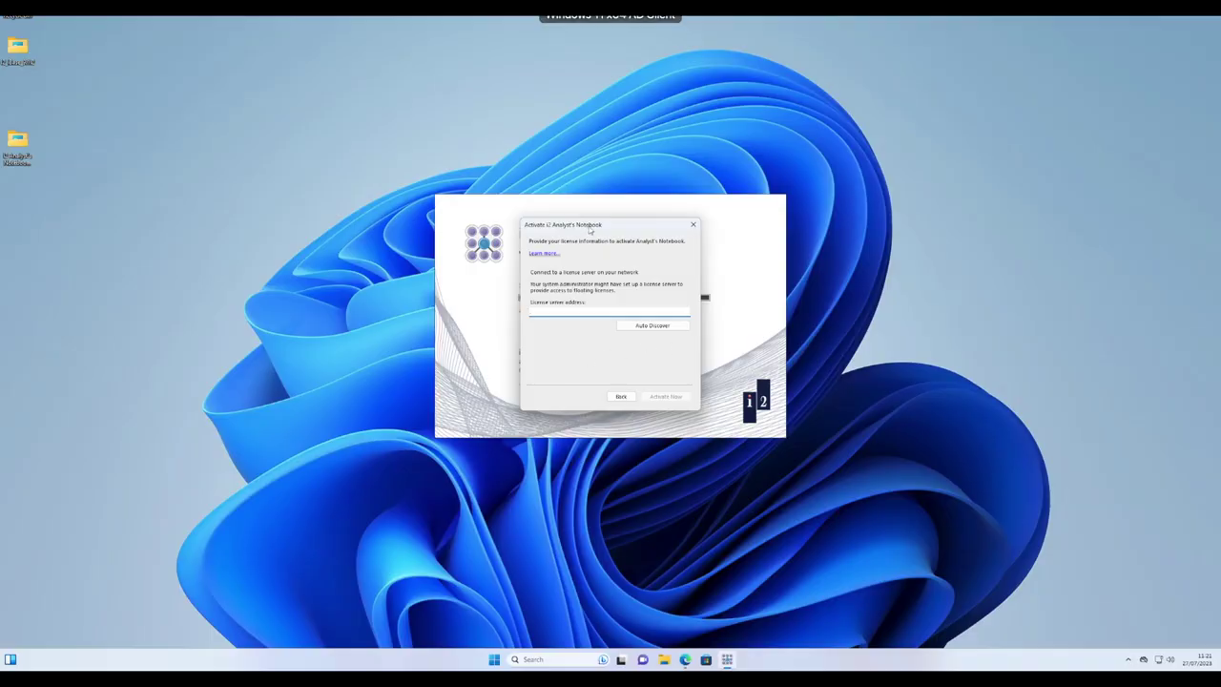
# Auto-discover the I2-DC licence server address and activate Notebook against it.
pyautogui.click(654, 326)
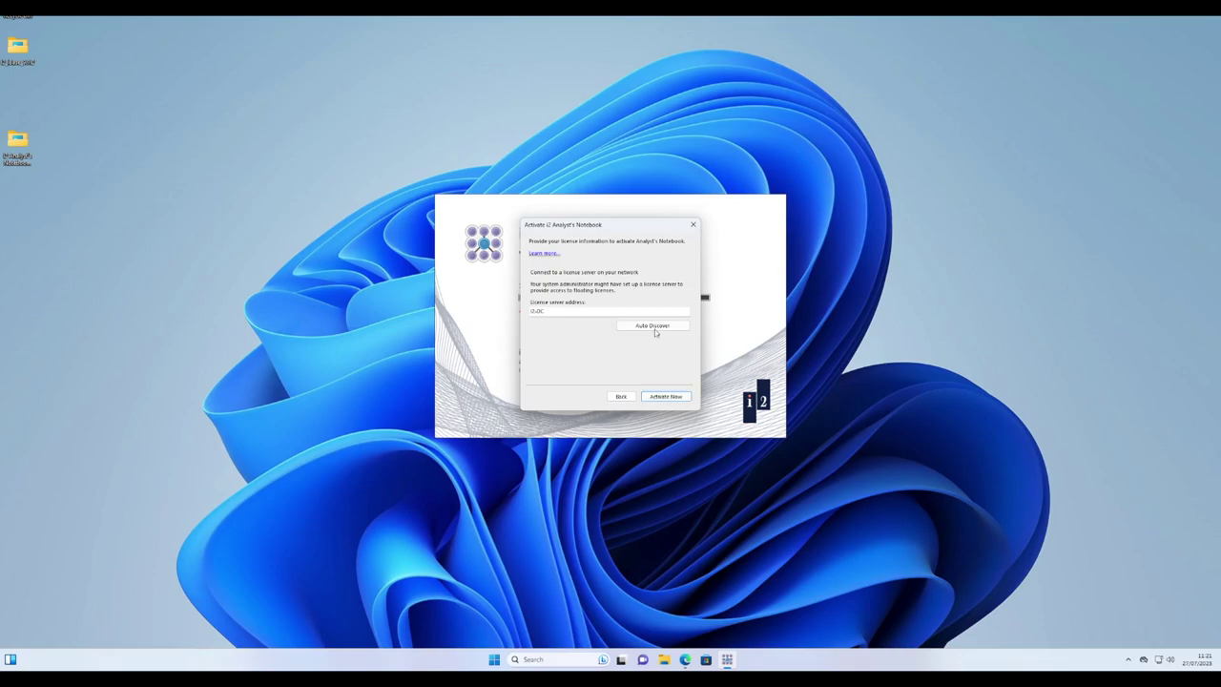
pyautogui.click(570, 314)
pyautogui.click(666, 396)
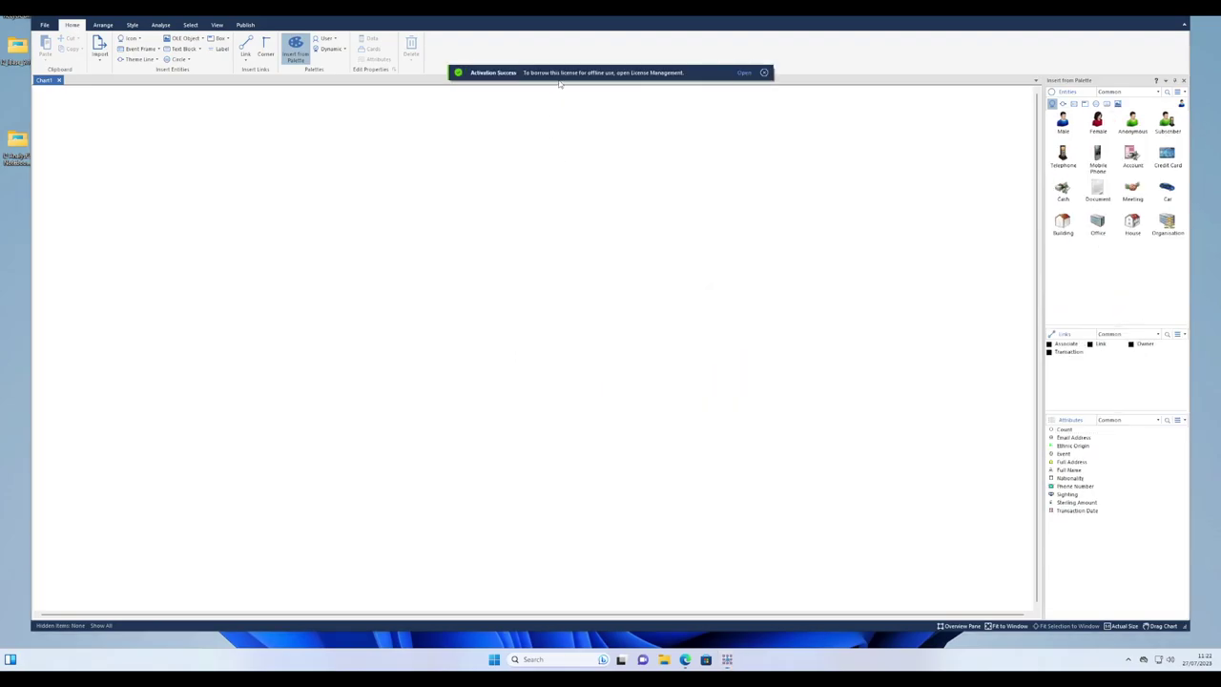
pyautogui.click(743, 73)
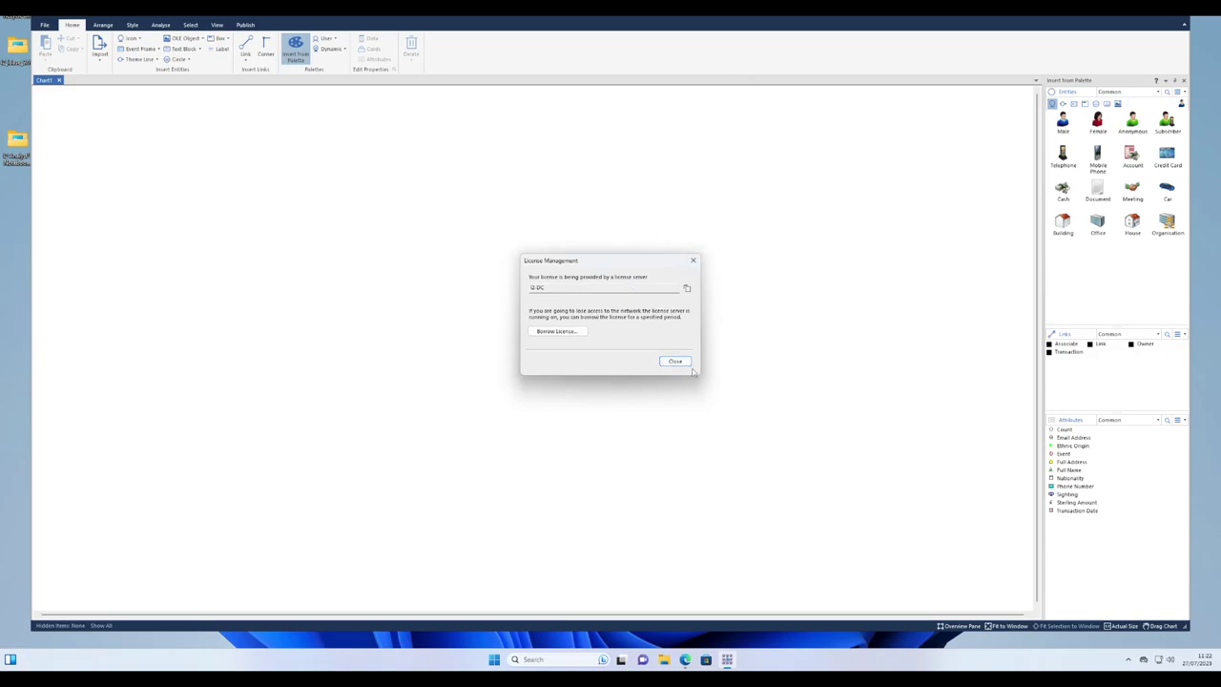
pyautogui.click(559, 332)
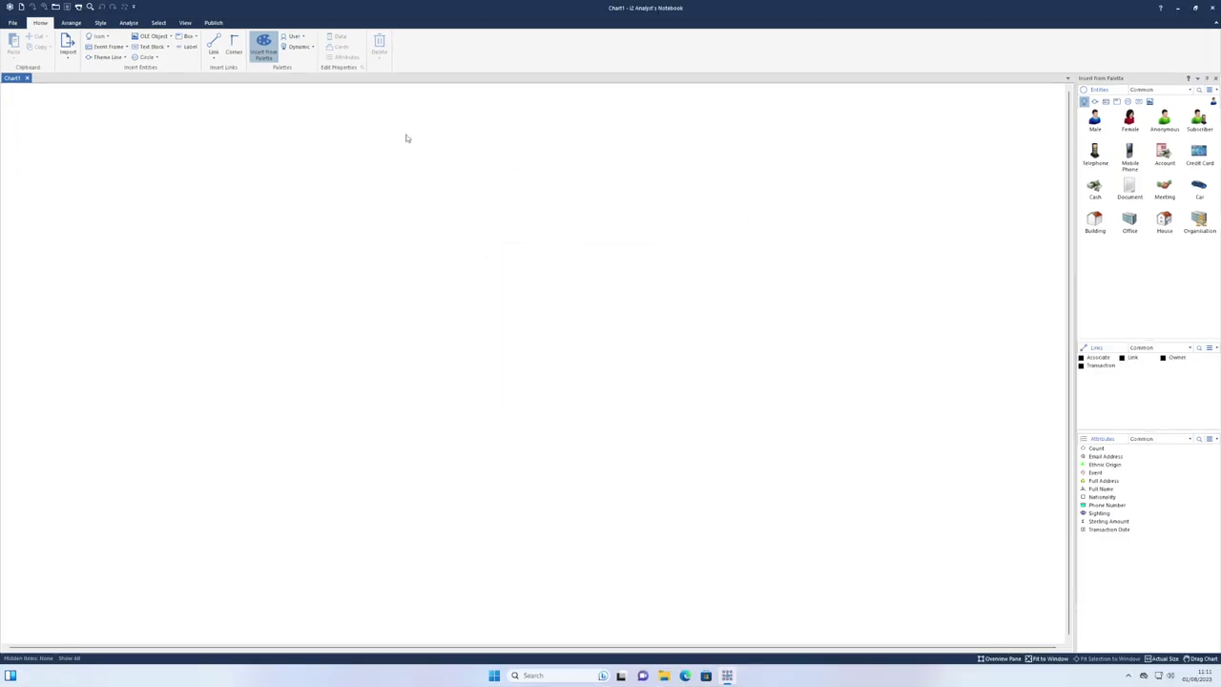
# Borrow the Analyst's Notebook licence for offline use through License Management.
pyautogui.click(13, 24)
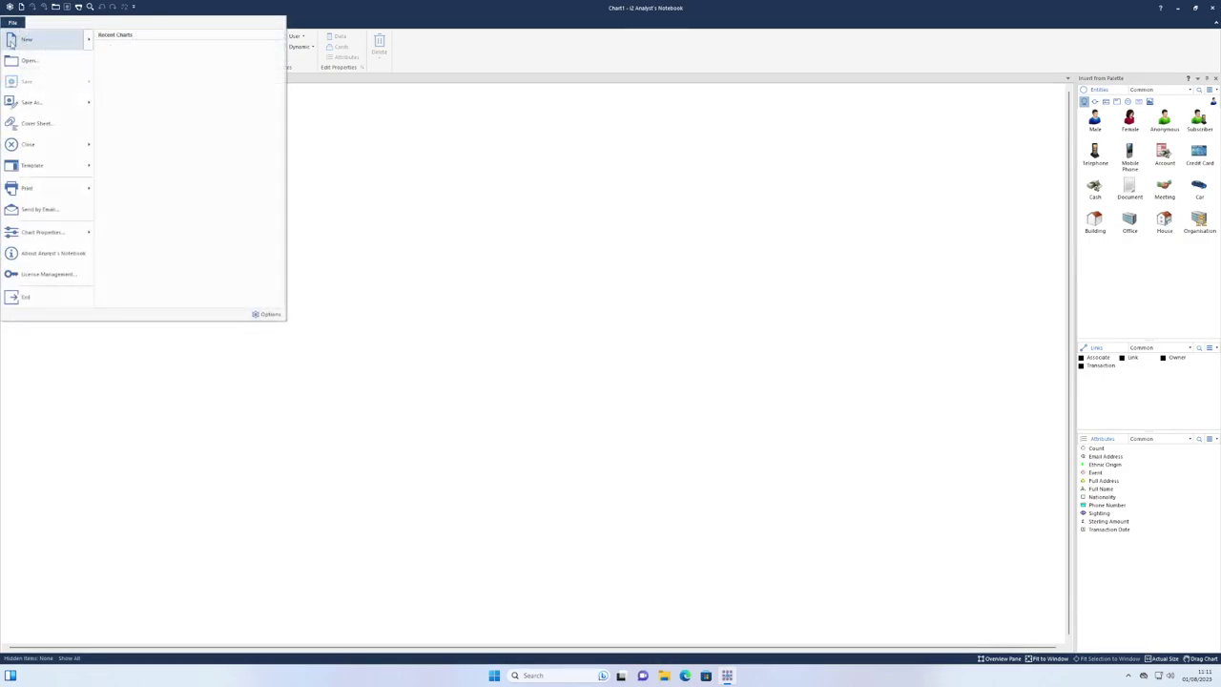
pyautogui.click(48, 273)
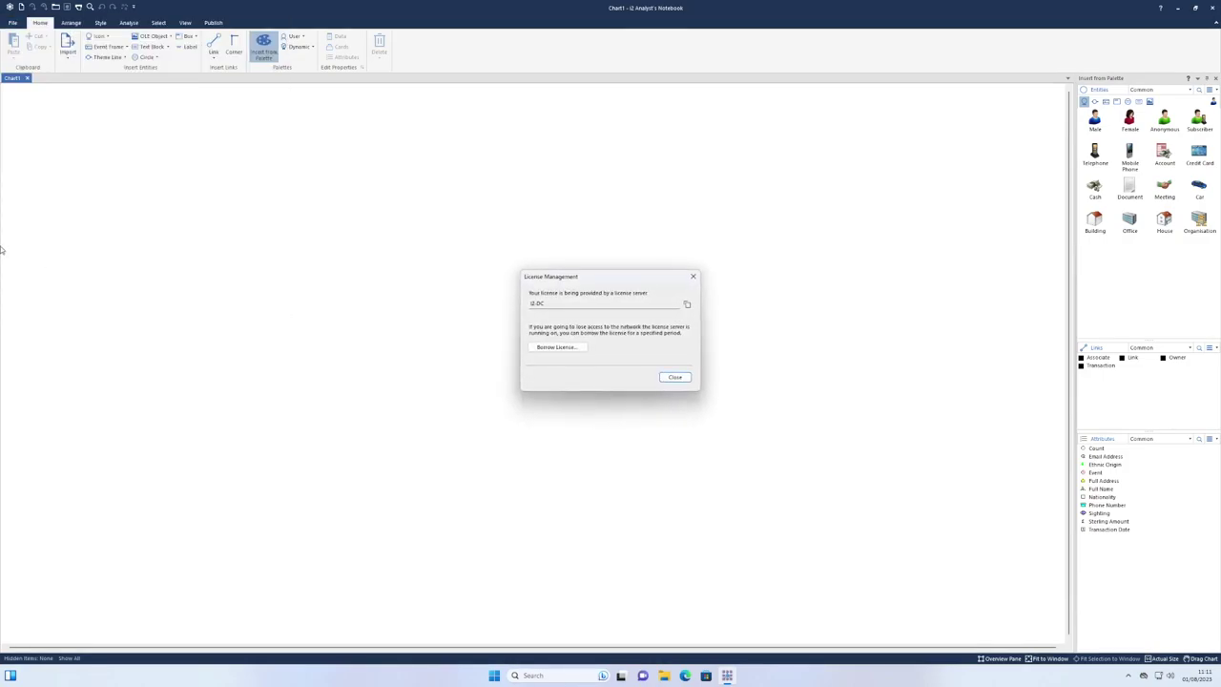
pyautogui.click(556, 347)
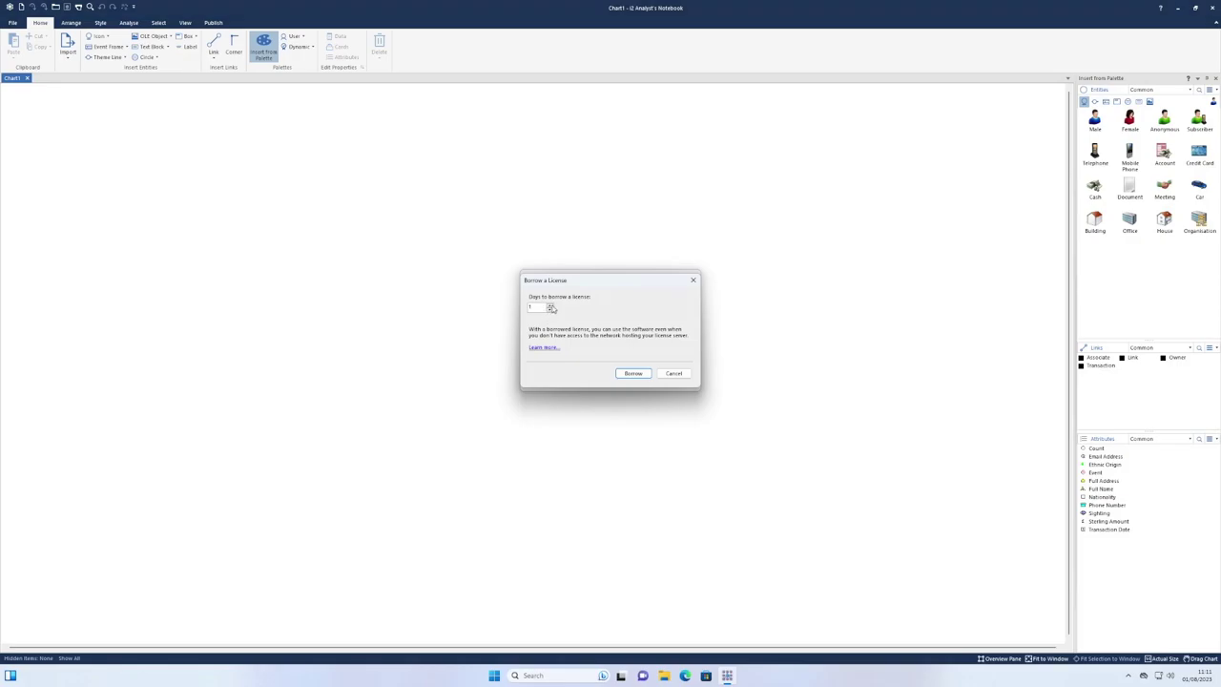
pyautogui.click(632, 373)
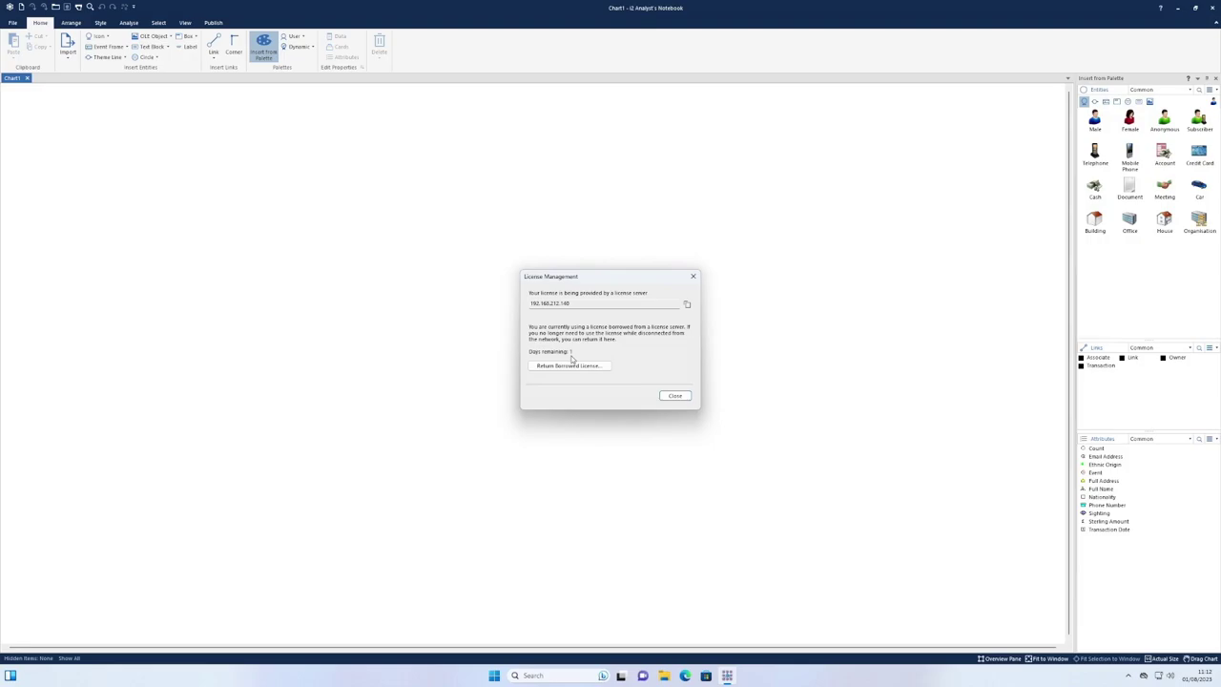
# Return the borrowed licence to the server, close License Management and quit Notebook.
pyautogui.click(558, 367)
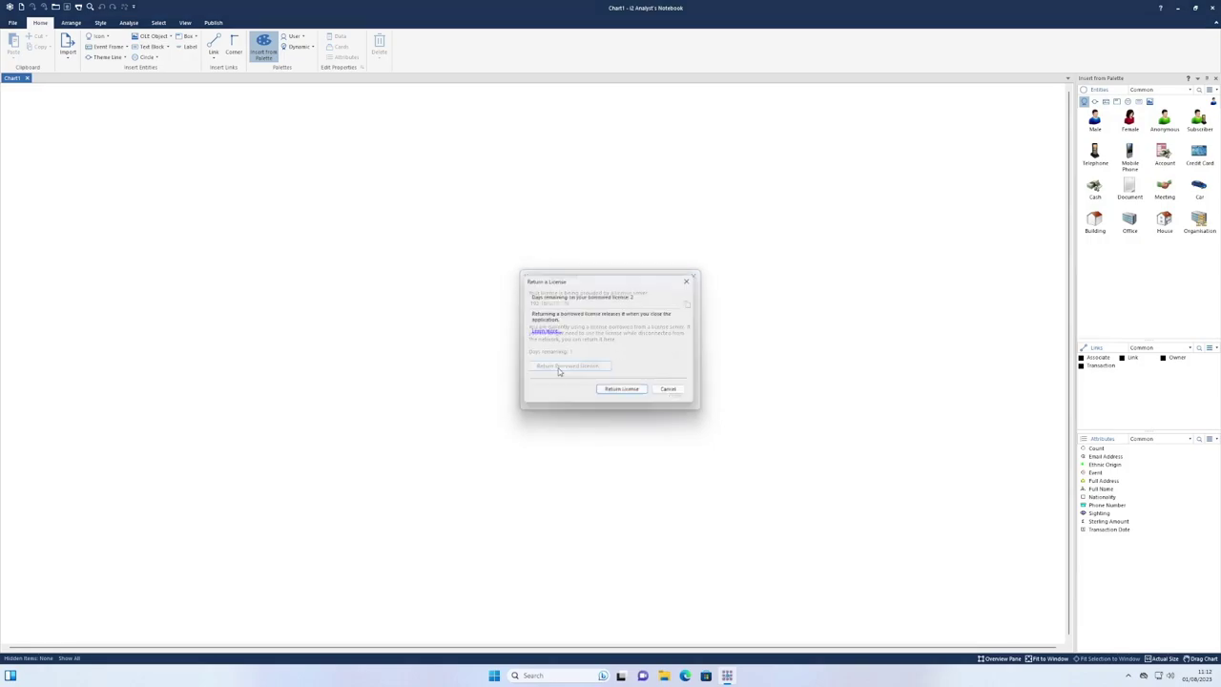
pyautogui.click(629, 396)
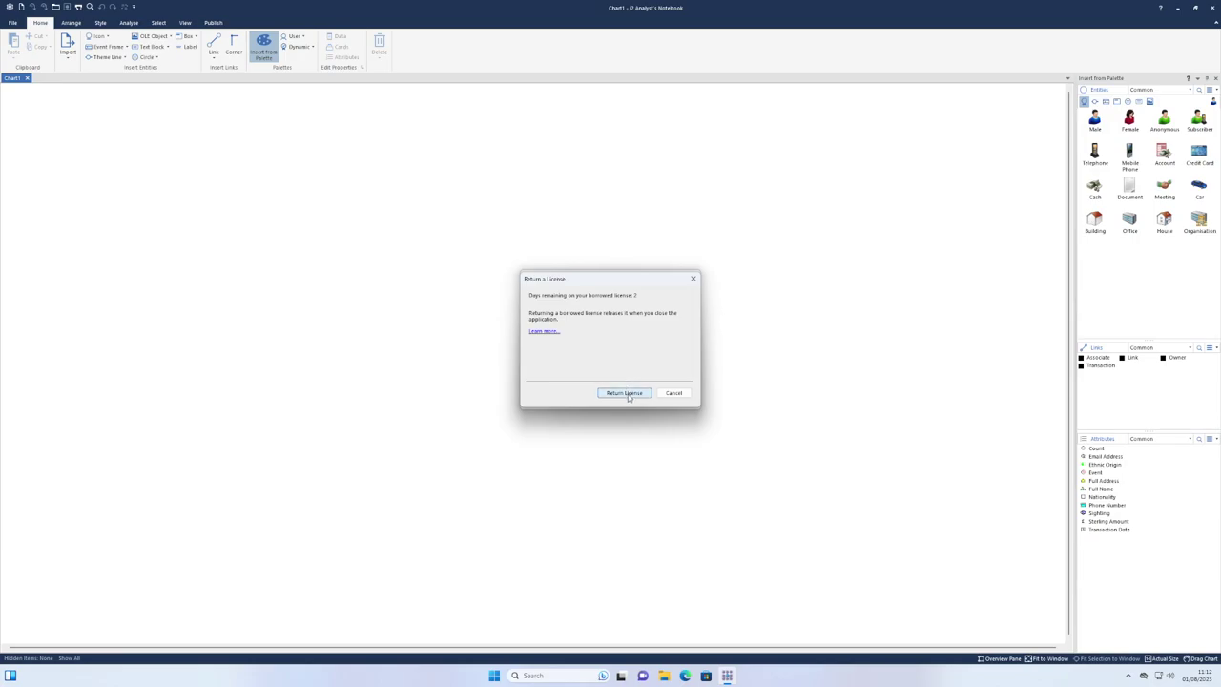
pyautogui.click(676, 377)
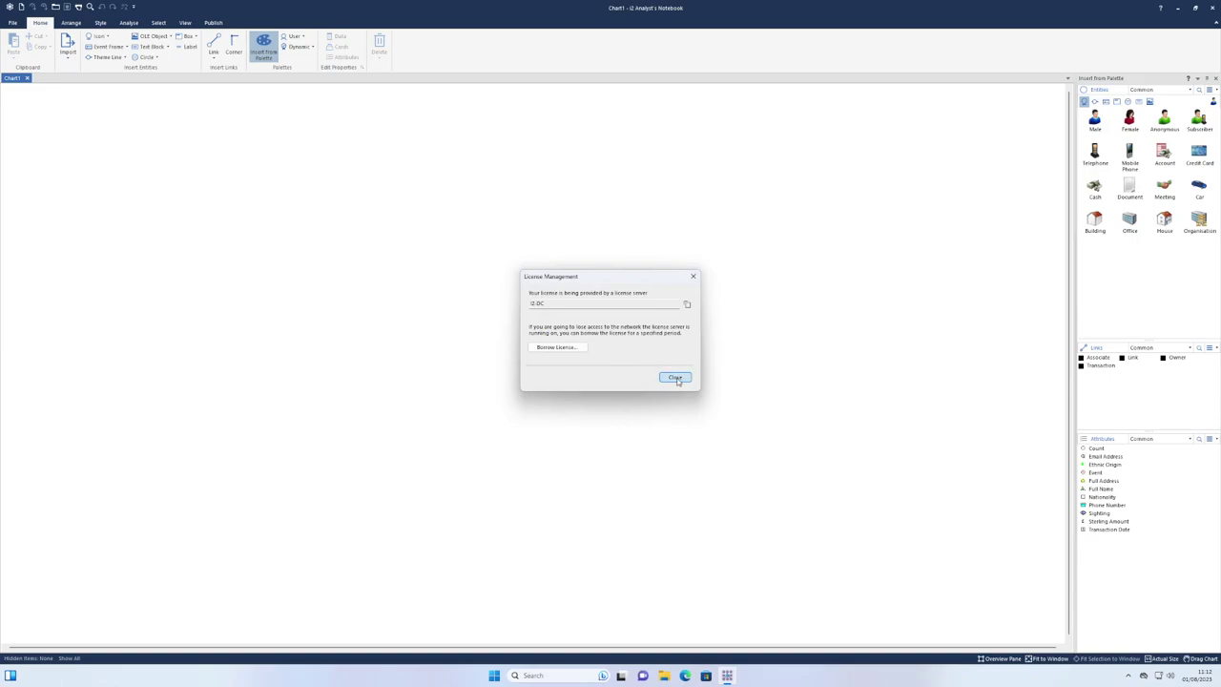
pyautogui.click(675, 378)
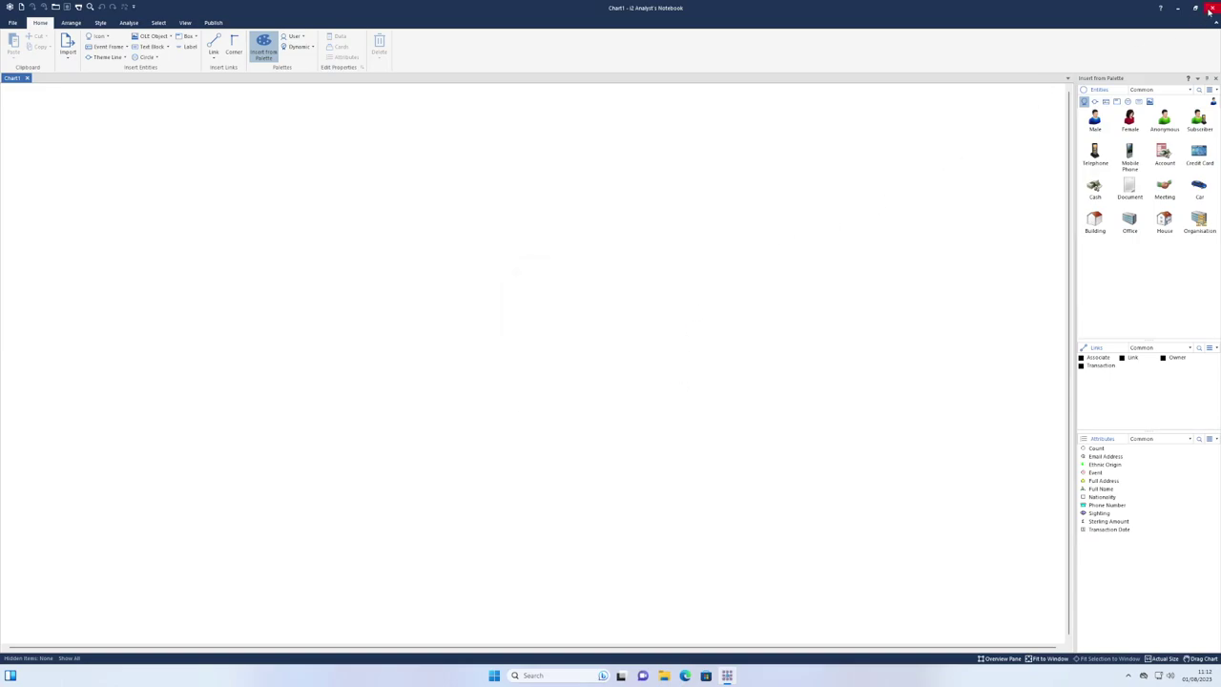
pyautogui.click(1212, 7)
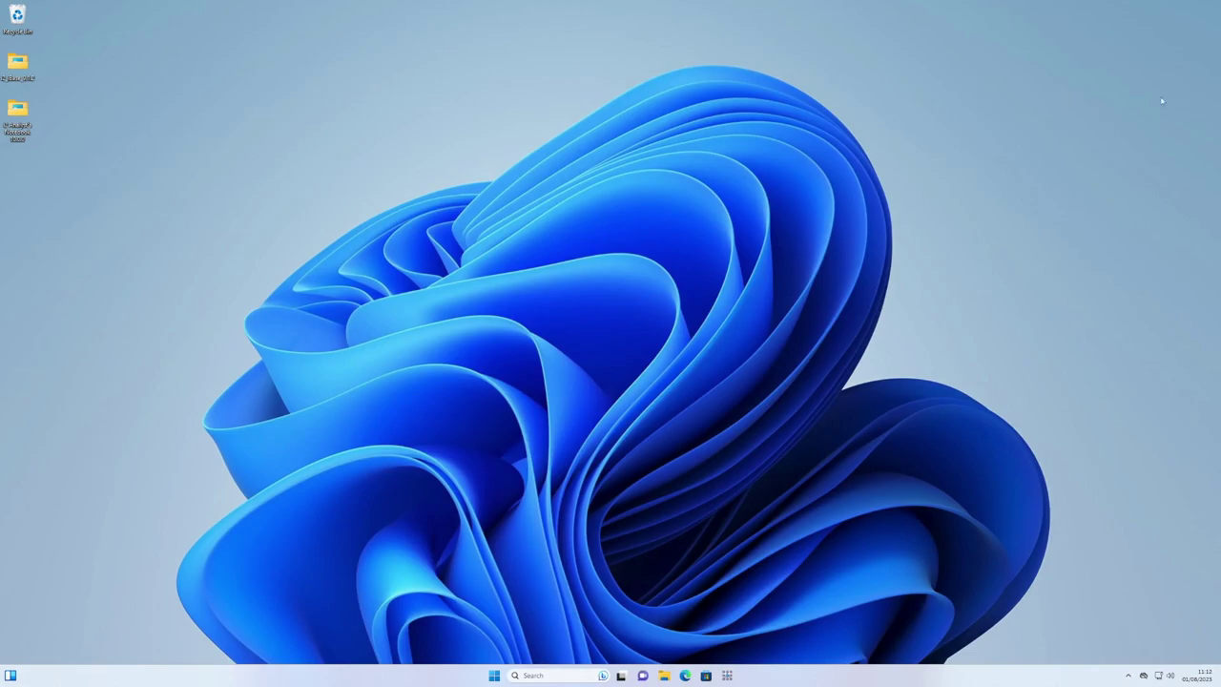